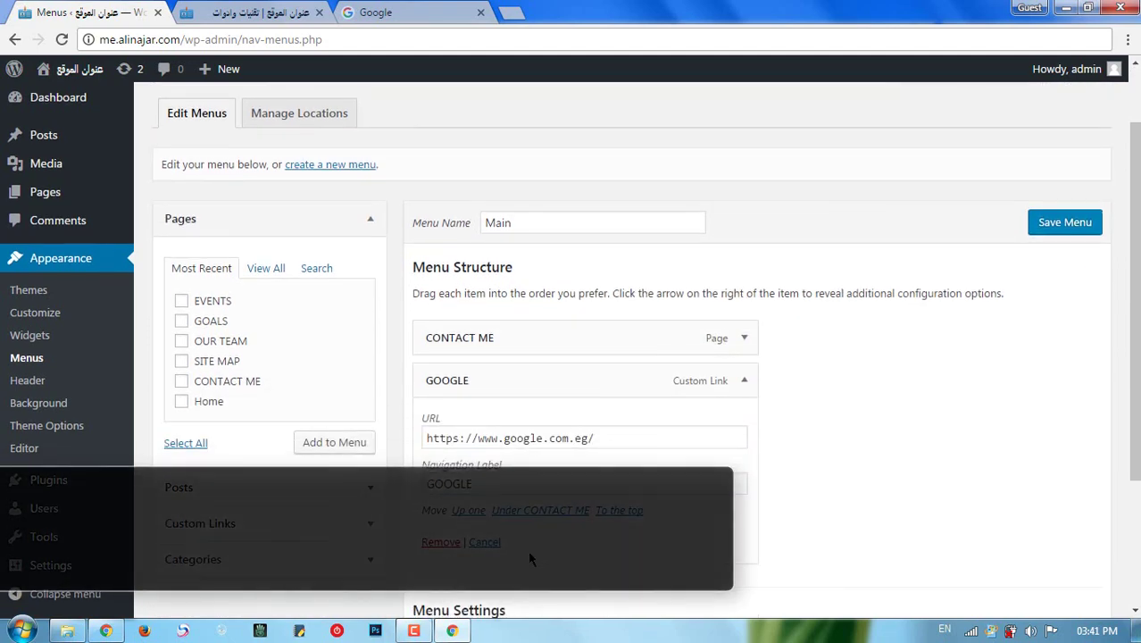
Remove the GOOGLE custom link from the Main menu, reload the site in its browser tab, and save the menu.
{"action": "left_click", "coordinate": [440, 539]}
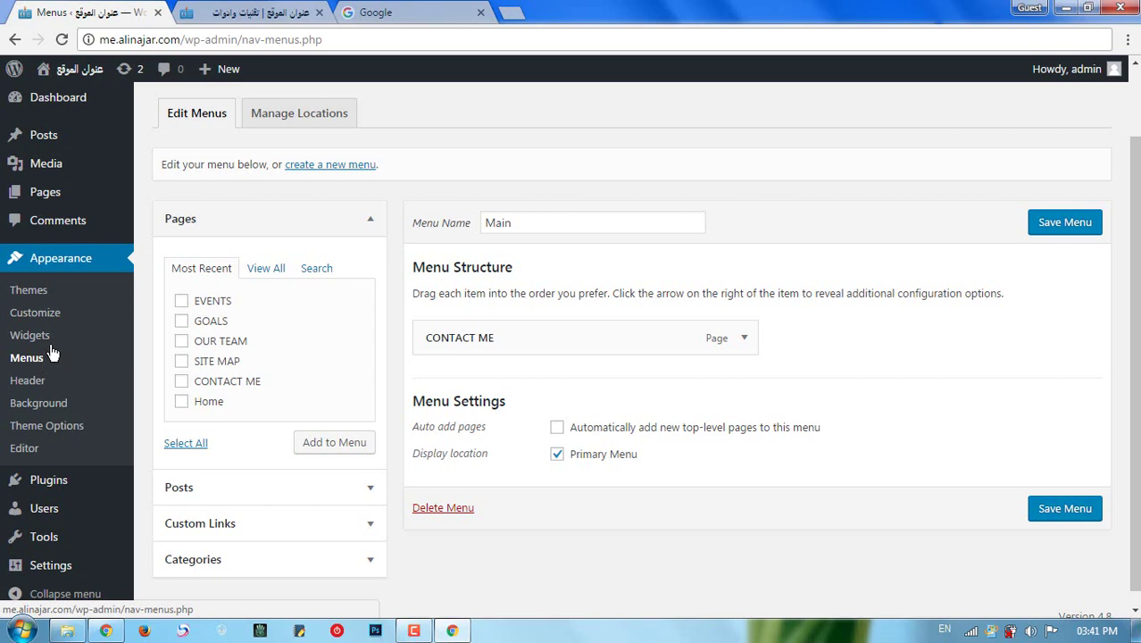
{"action": "left_click", "coordinate": [254, 12]}
{"action": "right_click", "coordinate": [53, 254]}
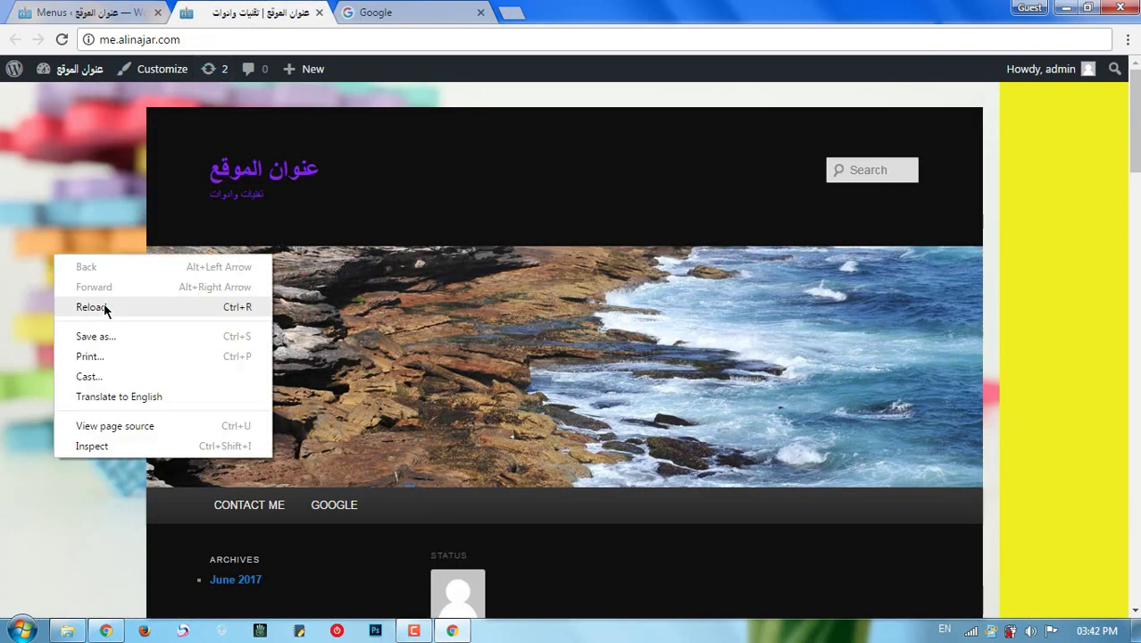
{"action": "left_click", "coordinate": [104, 302]}
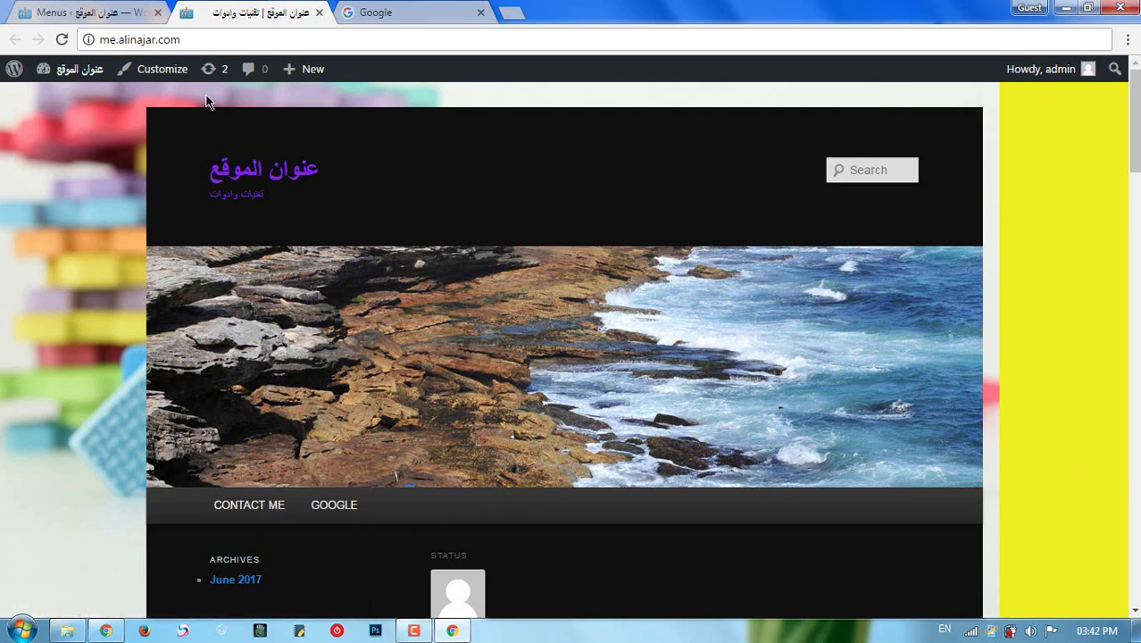
{"action": "left_click", "coordinate": [102, 16]}
{"action": "left_click", "coordinate": [1079, 511]}
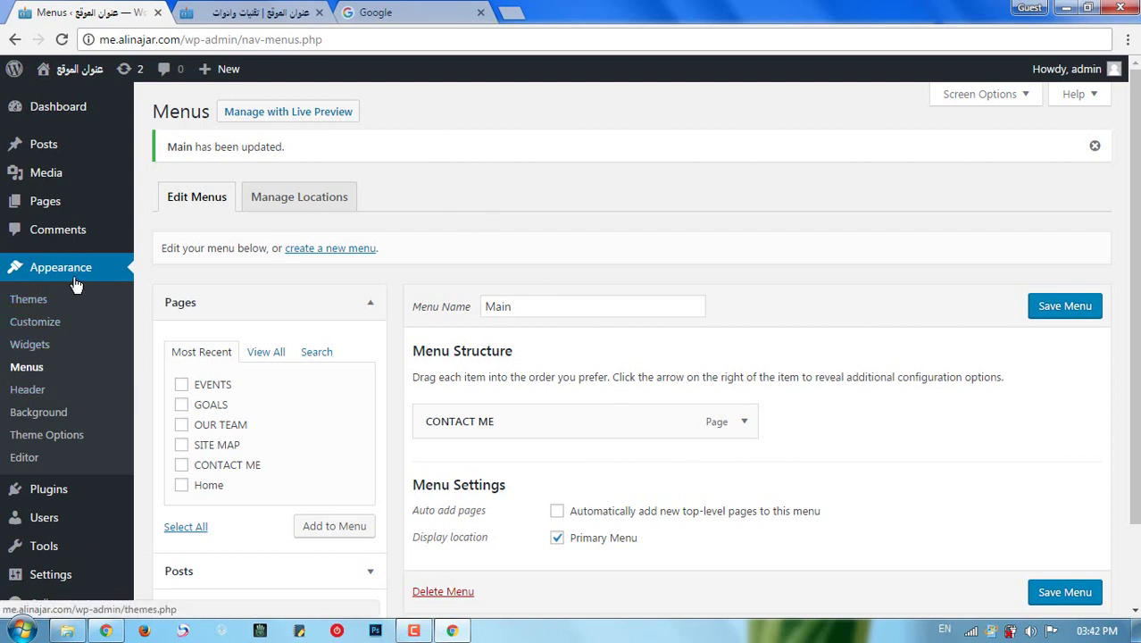
Look at the menu screen options and the theme's menu locations, and return to editing the Main menu.
{"action": "left_click", "coordinate": [971, 102]}
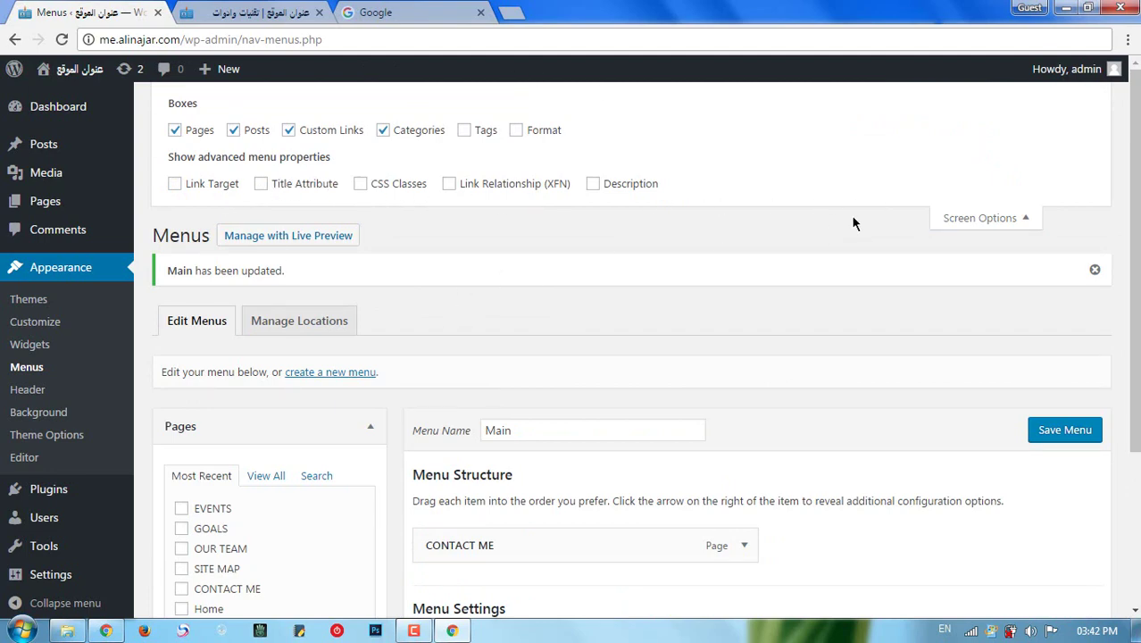
{"action": "left_click", "coordinate": [990, 220]}
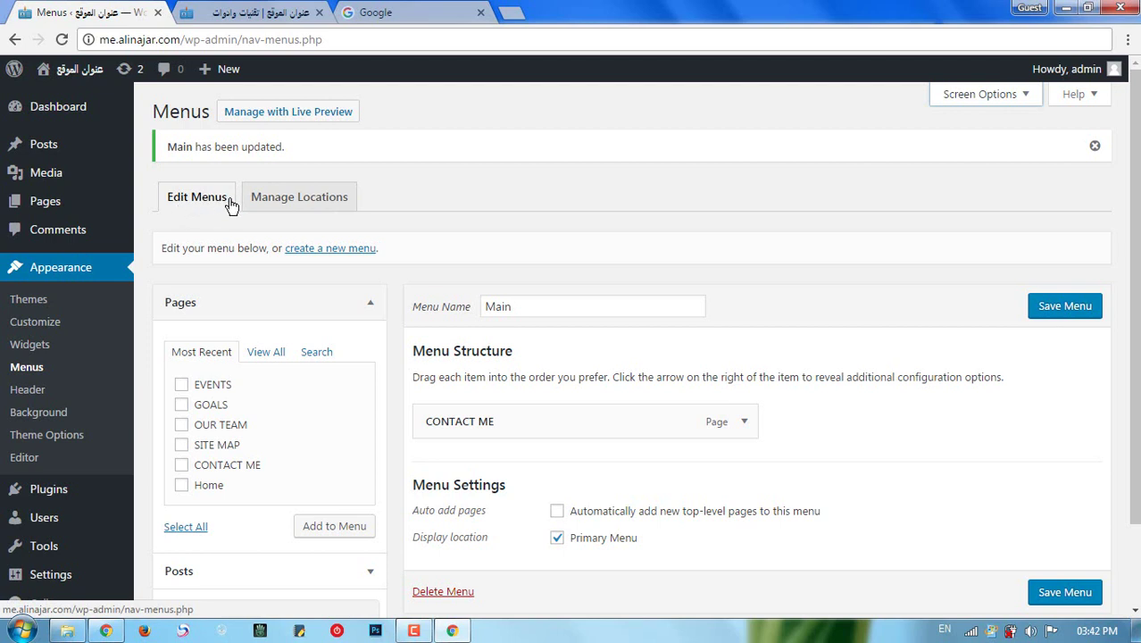
{"action": "left_click", "coordinate": [286, 208]}
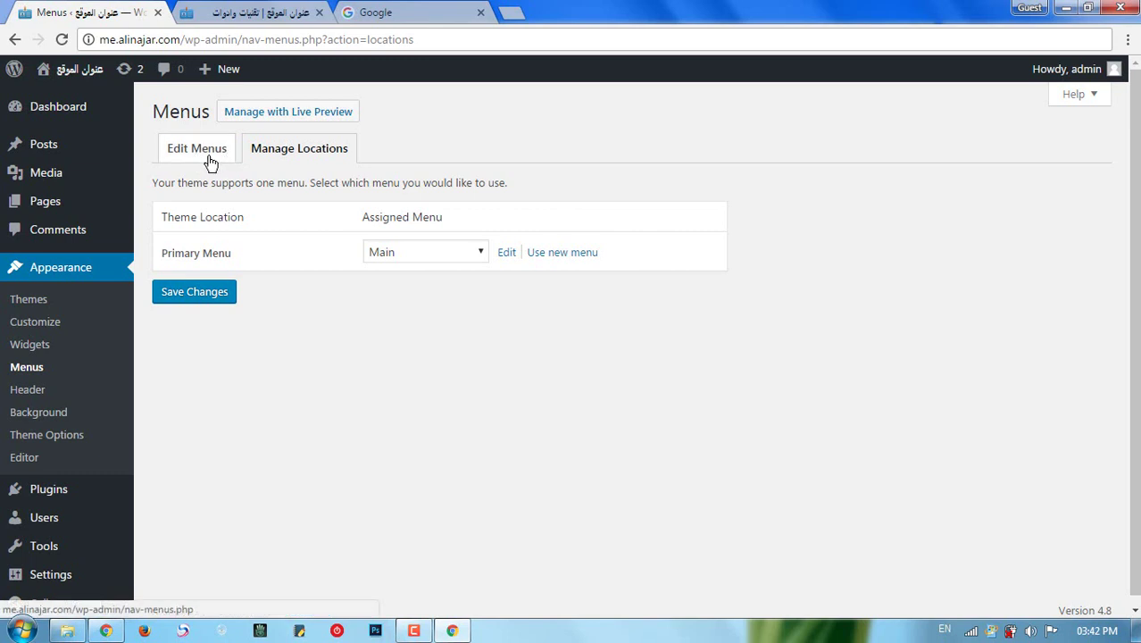
{"action": "left_click", "coordinate": [201, 153]}
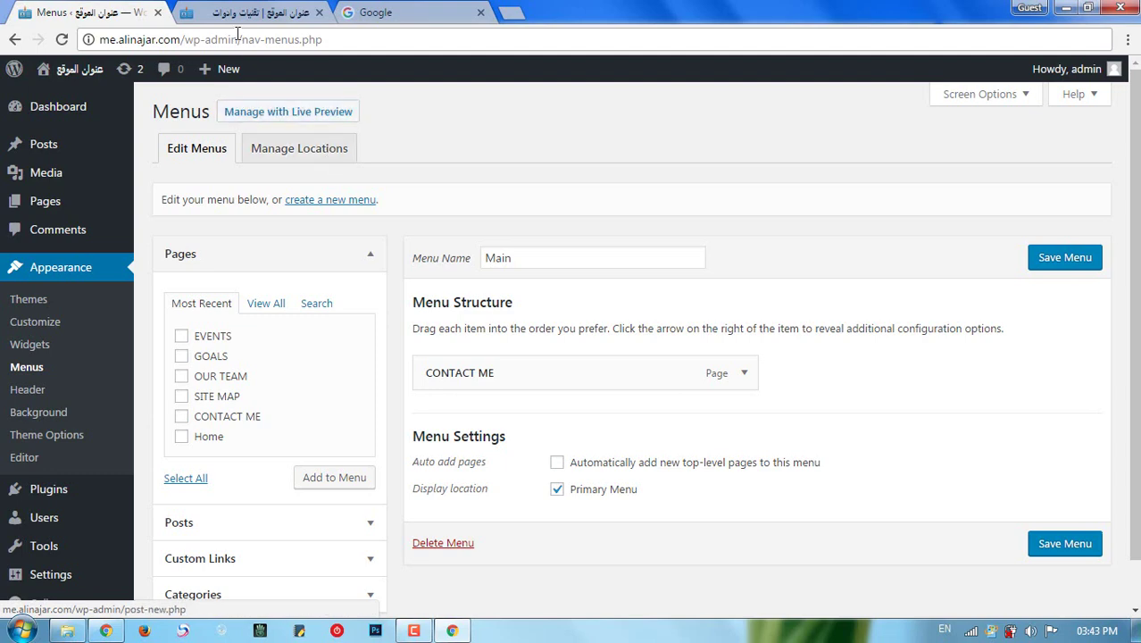
Look at the live site's navigation bar and at the Main menu's name in the menu editor.
{"action": "left_click", "coordinate": [259, 13]}
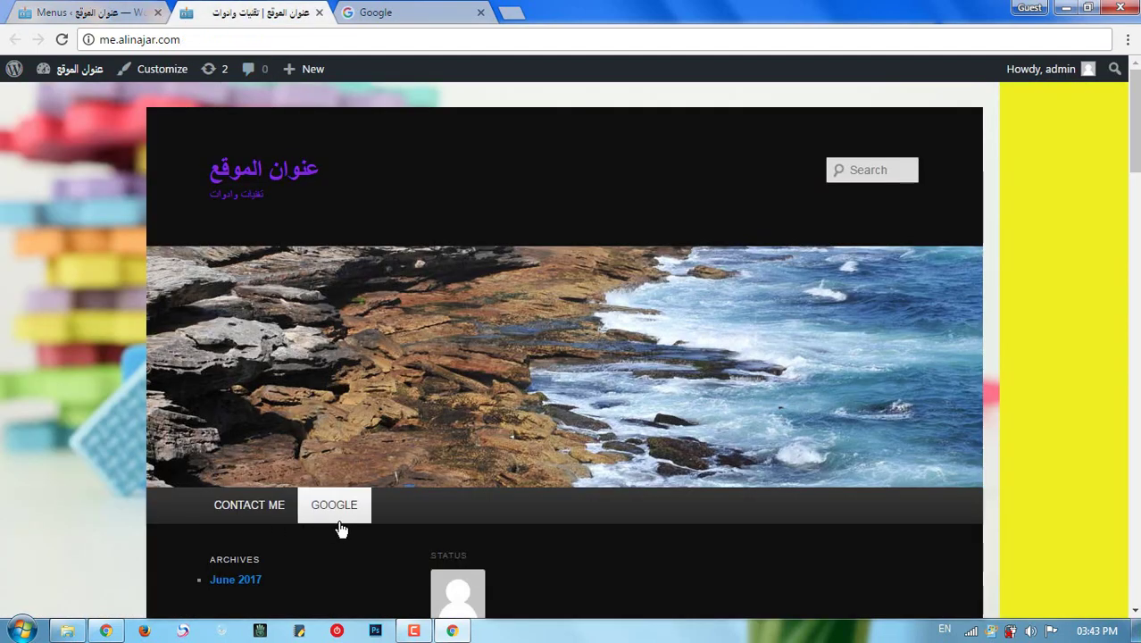
{"action": "left_click", "coordinate": [81, 11]}
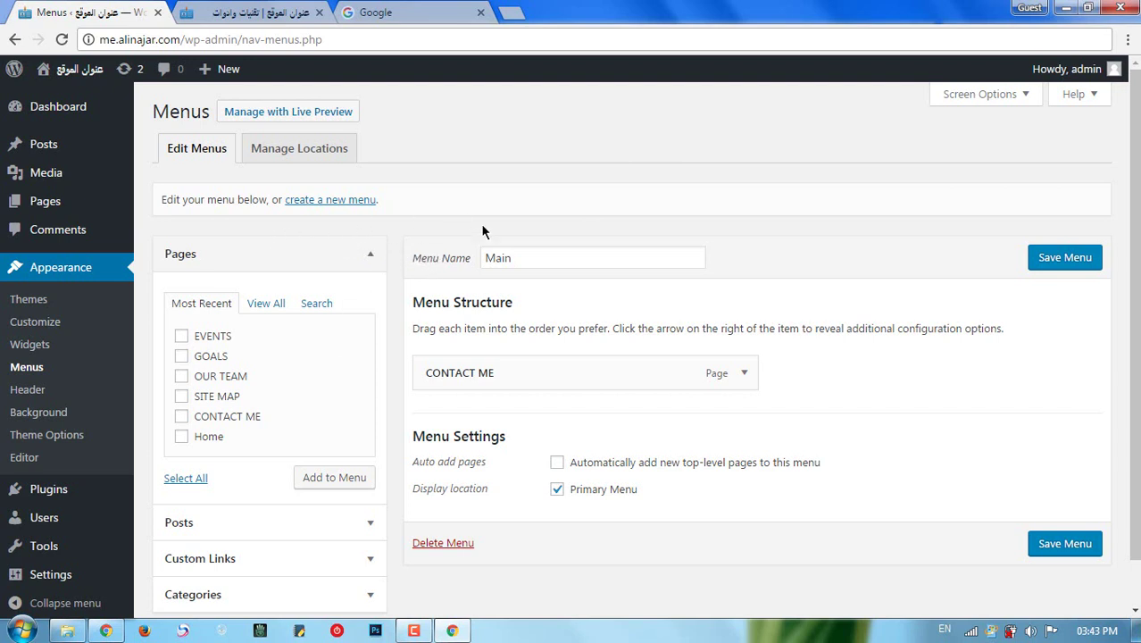
{"action": "left_click_drag", "start_coordinate": [525, 254], "coordinate": [475, 250]}
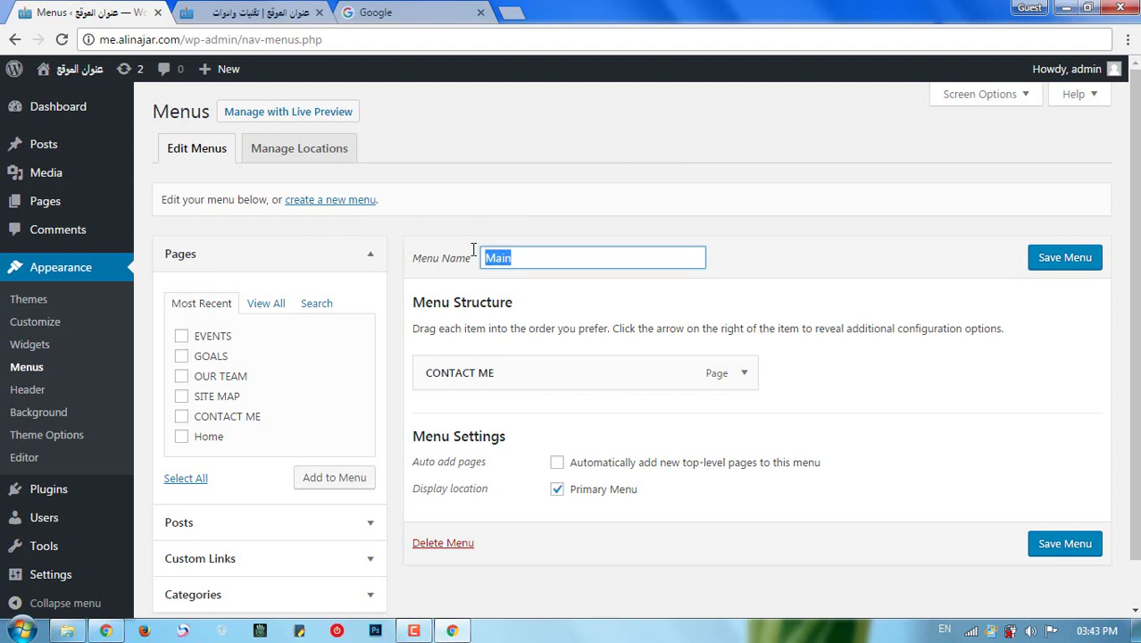
{"action": "left_click", "coordinate": [515, 257]}
{"action": "double_click", "coordinate": [497, 257]}
Examine the Pages, Posts, Custom Links and Categories boxes, and keep the current Windows color scheme without further prompts.
{"action": "left_click", "coordinate": [372, 258]}
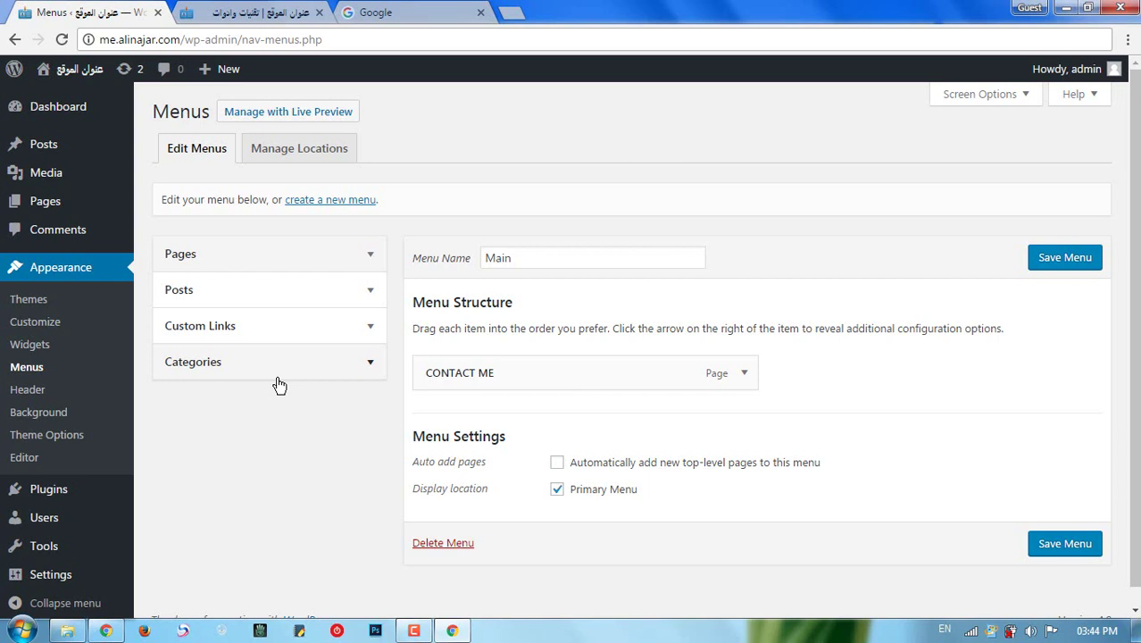
{"action": "left_click", "coordinate": [238, 260]}
{"action": "left_click", "coordinate": [236, 261]}
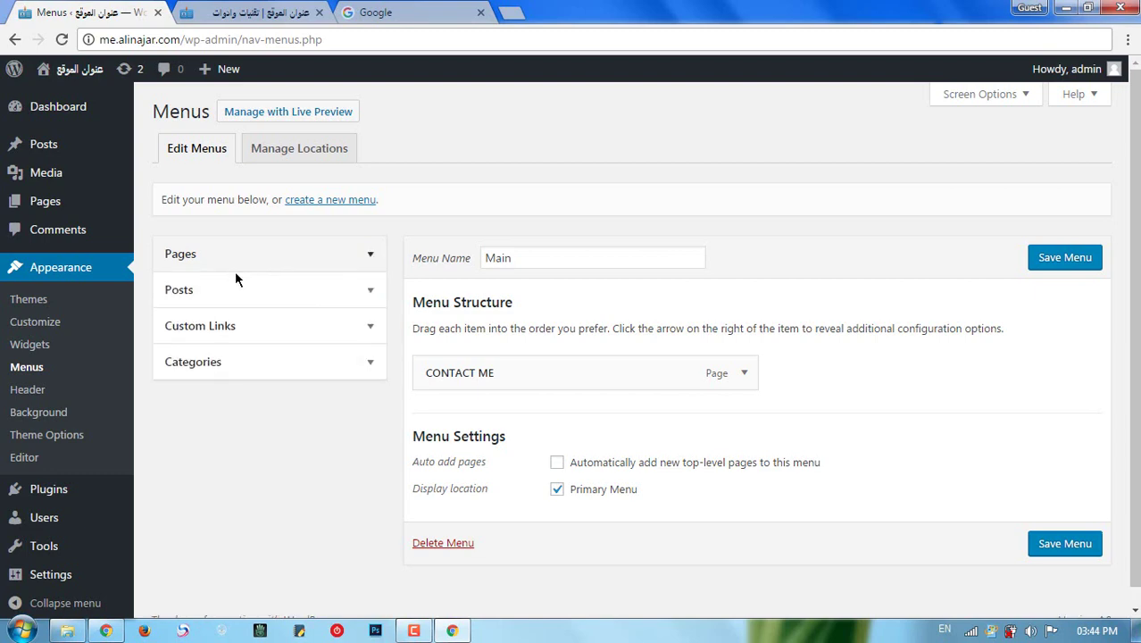
{"action": "left_click", "coordinate": [228, 297]}
{"action": "left_click", "coordinate": [251, 299]}
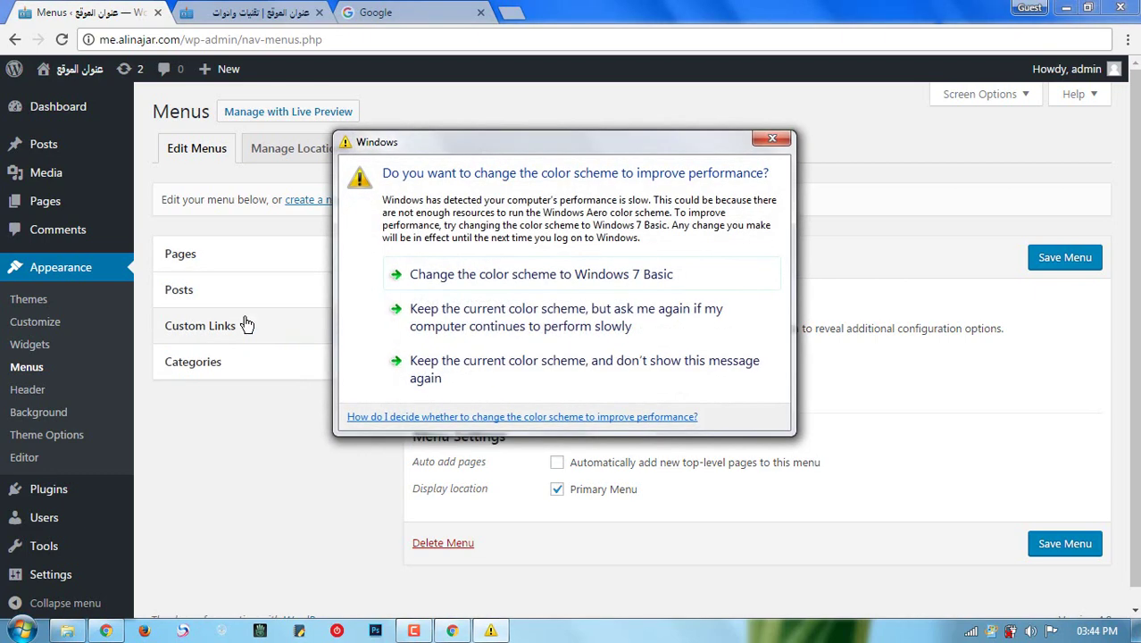
{"action": "left_click", "coordinate": [464, 375]}
{"action": "left_click", "coordinate": [306, 338]}
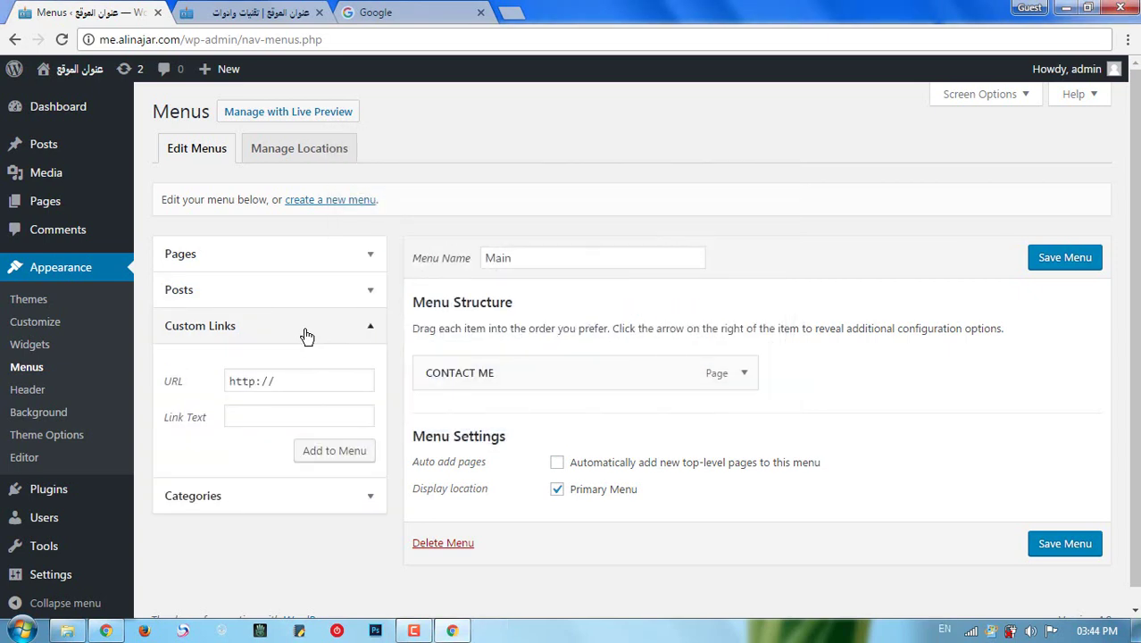
{"action": "left_click", "coordinate": [306, 336]}
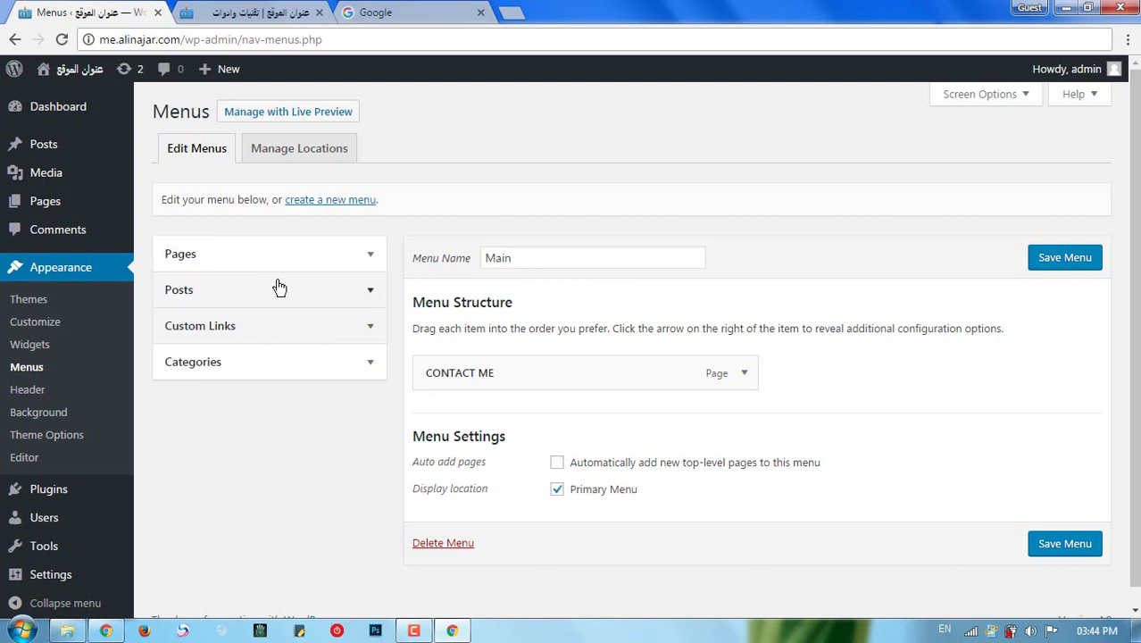
{"action": "left_click", "coordinate": [261, 367]}
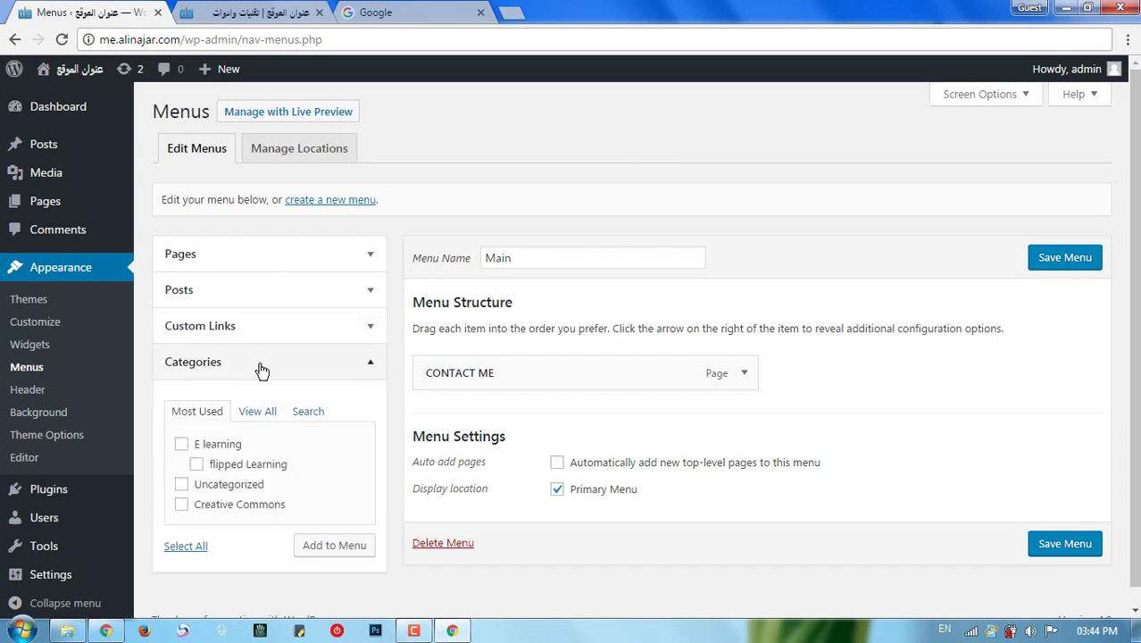
{"action": "left_click", "coordinate": [261, 368]}
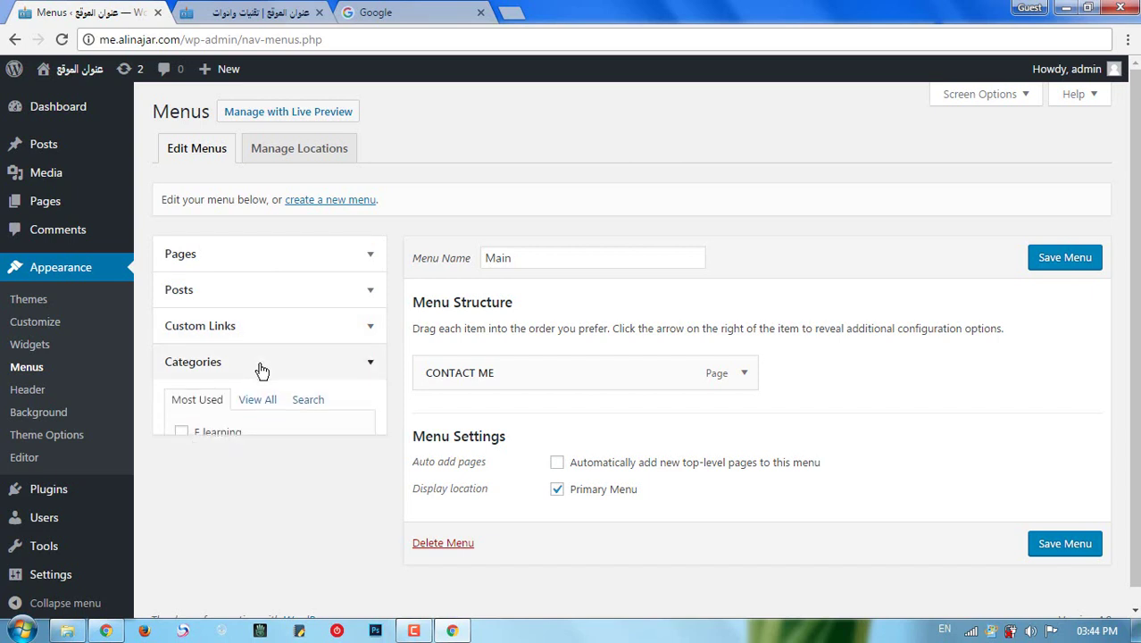
{"action": "left_click", "coordinate": [305, 255]}
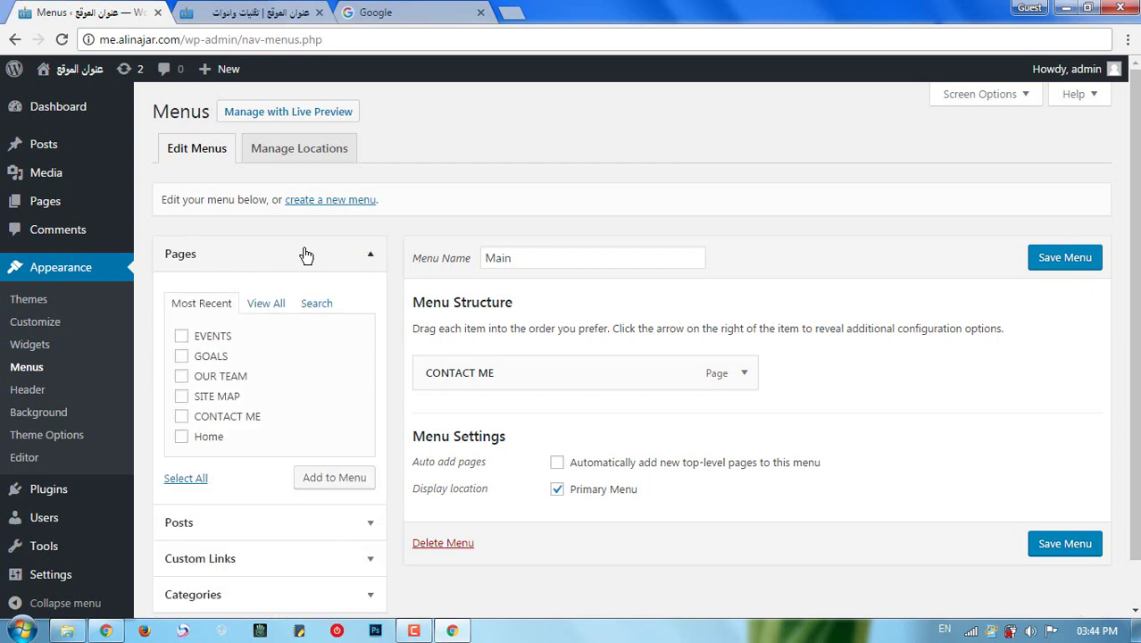
{"action": "left_click", "coordinate": [367, 258]}
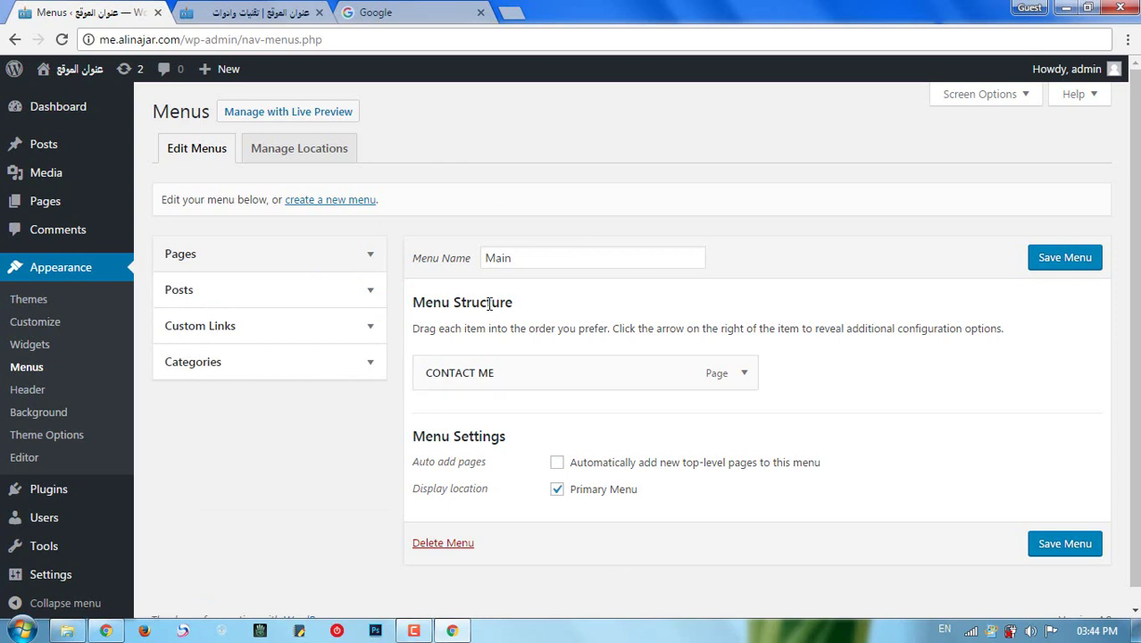
{"action": "scroll", "coordinate": [516, 301], "scroll_direction": "down", "scroll_amount": 1}
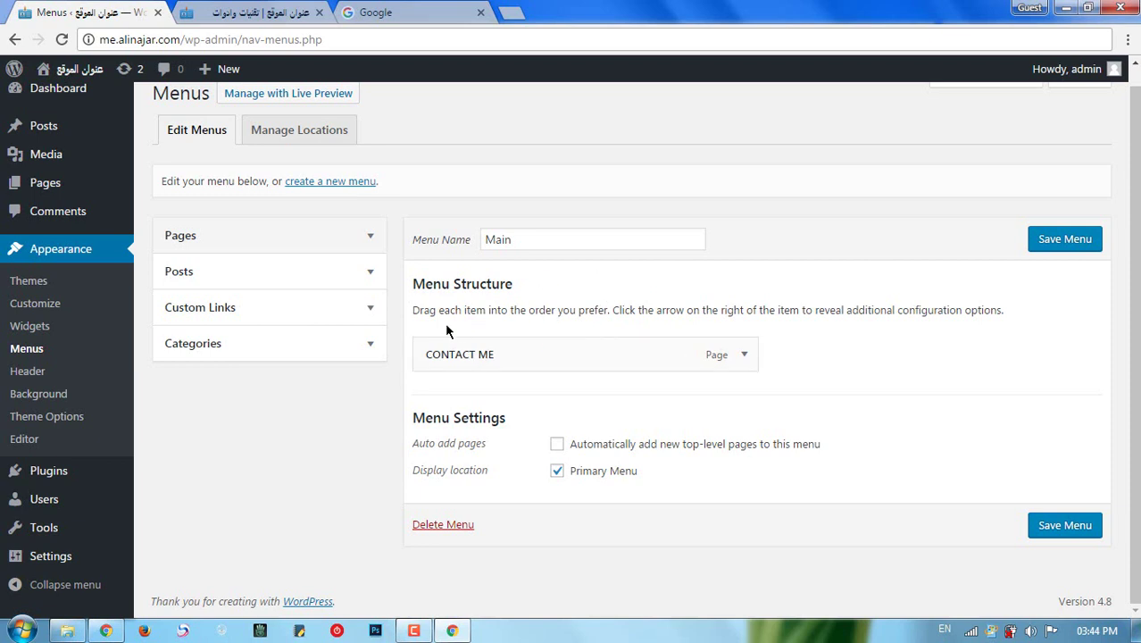
{"action": "left_click_drag", "start_coordinate": [427, 310], "coordinate": [570, 312]}
{"action": "left_click", "coordinate": [571, 311]}
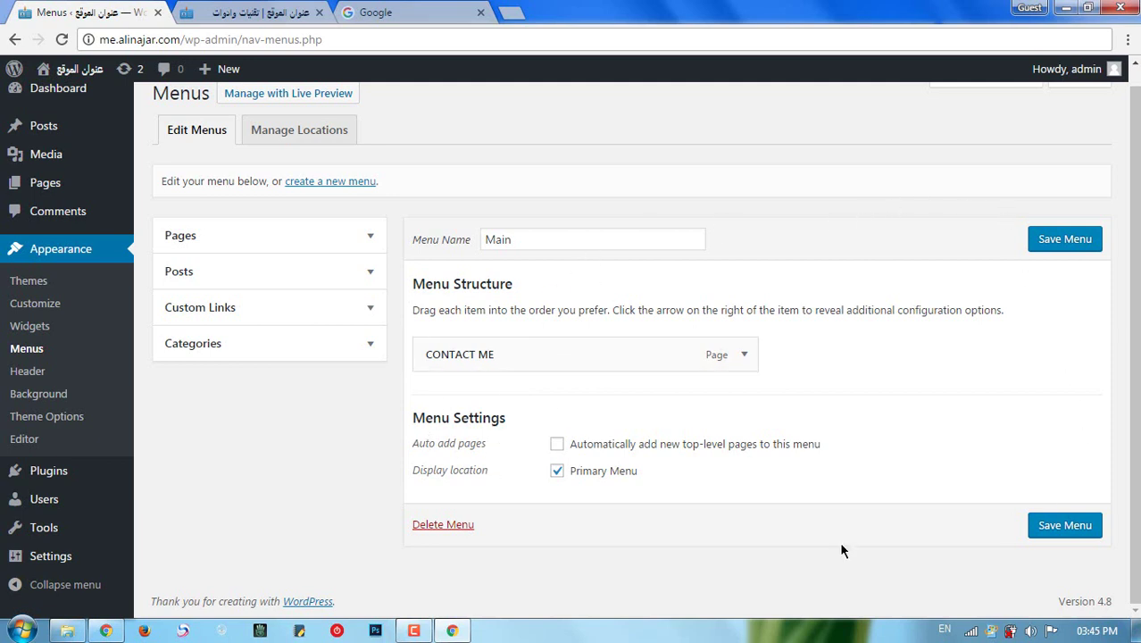
{"action": "left_click", "coordinate": [508, 243]}
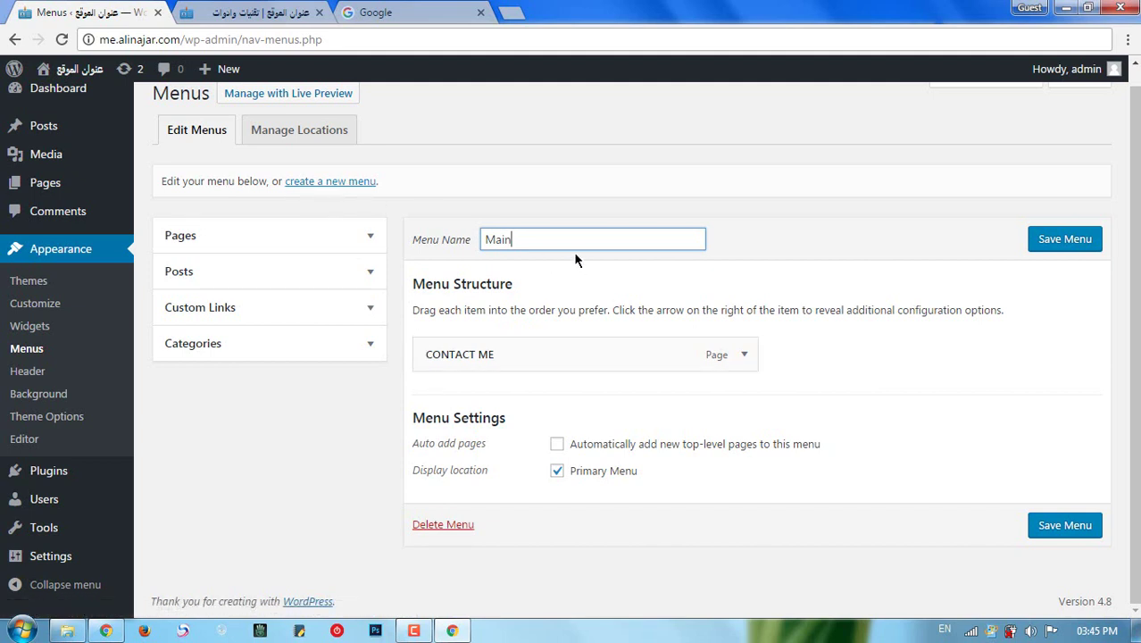
{"action": "left_click_drag", "start_coordinate": [540, 238], "coordinate": [419, 246]}
{"action": "left_click", "coordinate": [544, 238]}
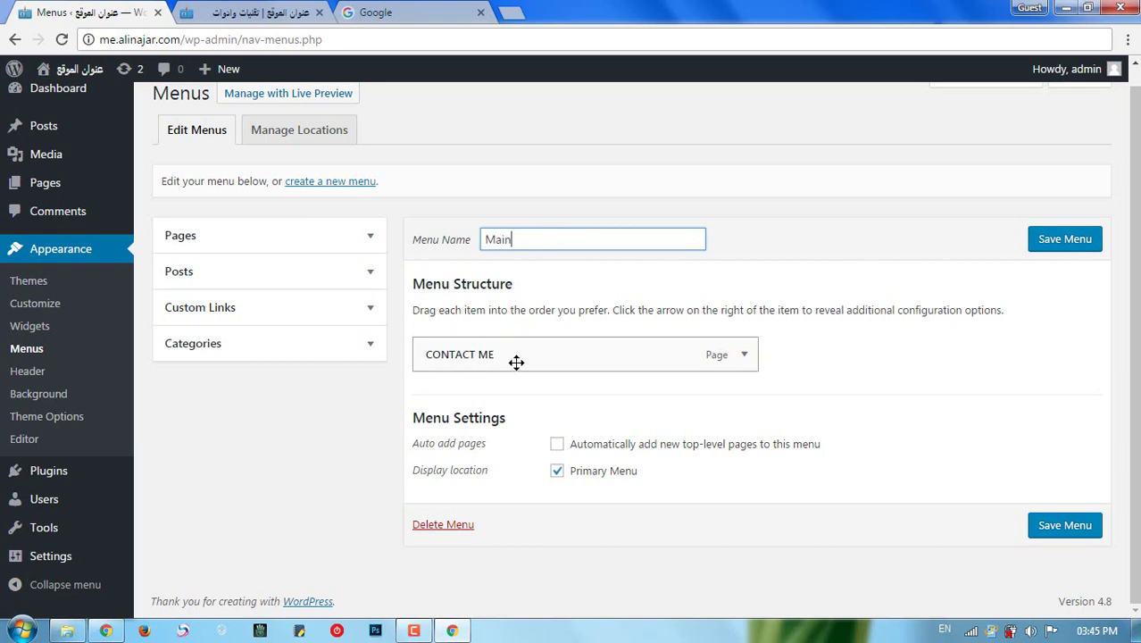
Reload the live site to check its navigation bar against the Main menu, and return to the menu editor.
{"action": "key", "text": "ctrl+Tab"}
{"action": "right_click", "coordinate": [25, 282]}
{"action": "left_click", "coordinate": [66, 329]}
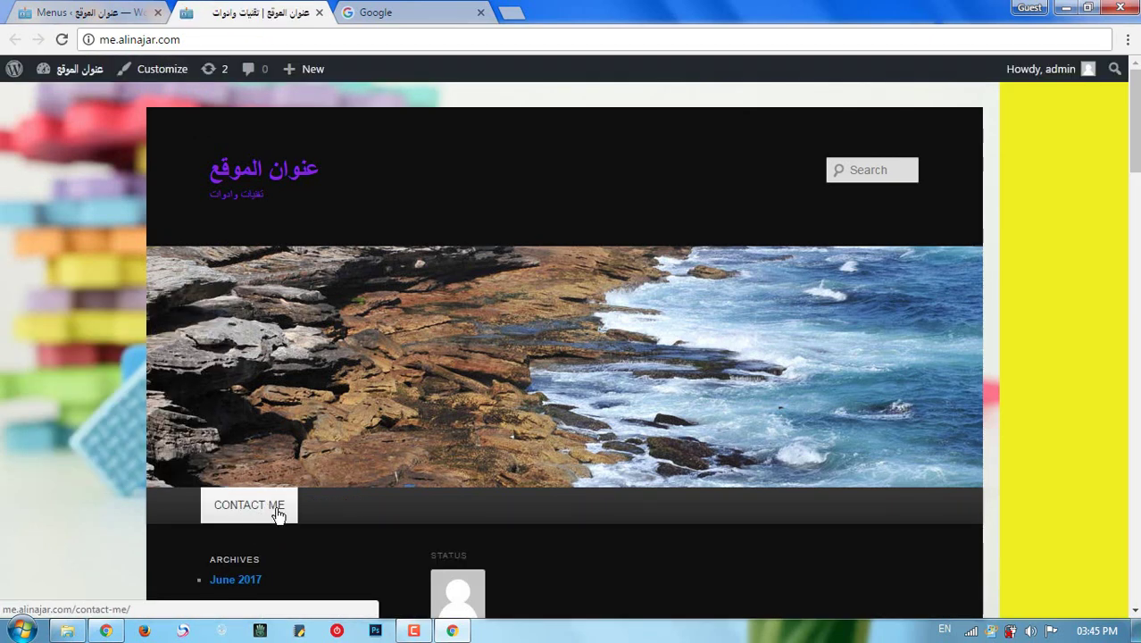
{"action": "left_click", "coordinate": [79, 12]}
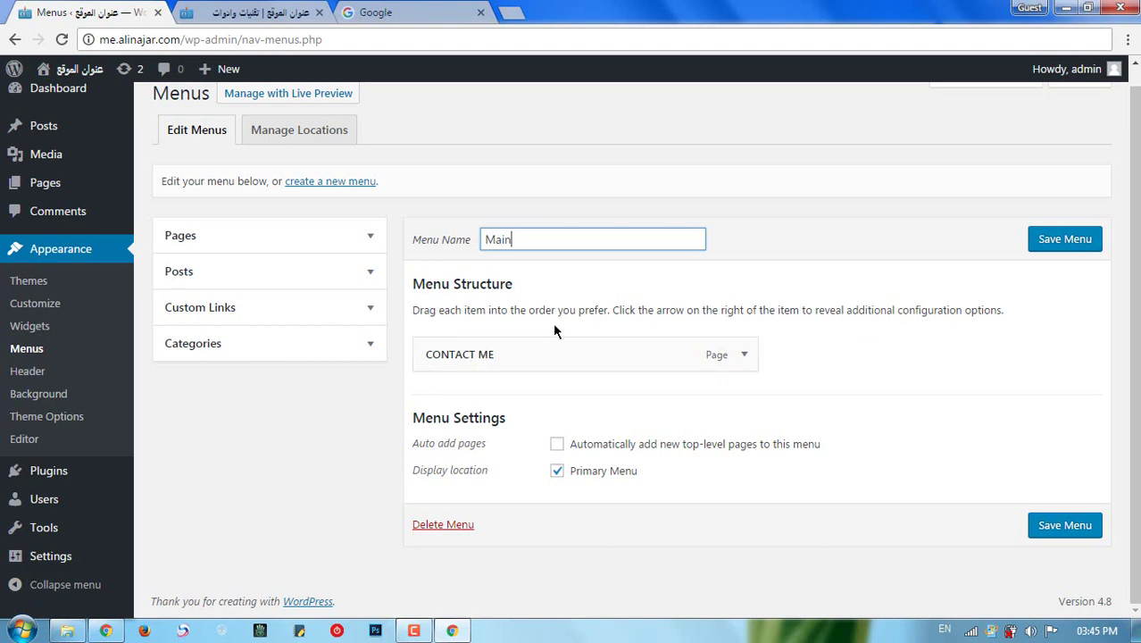
{"action": "left_click", "coordinate": [229, 9]}
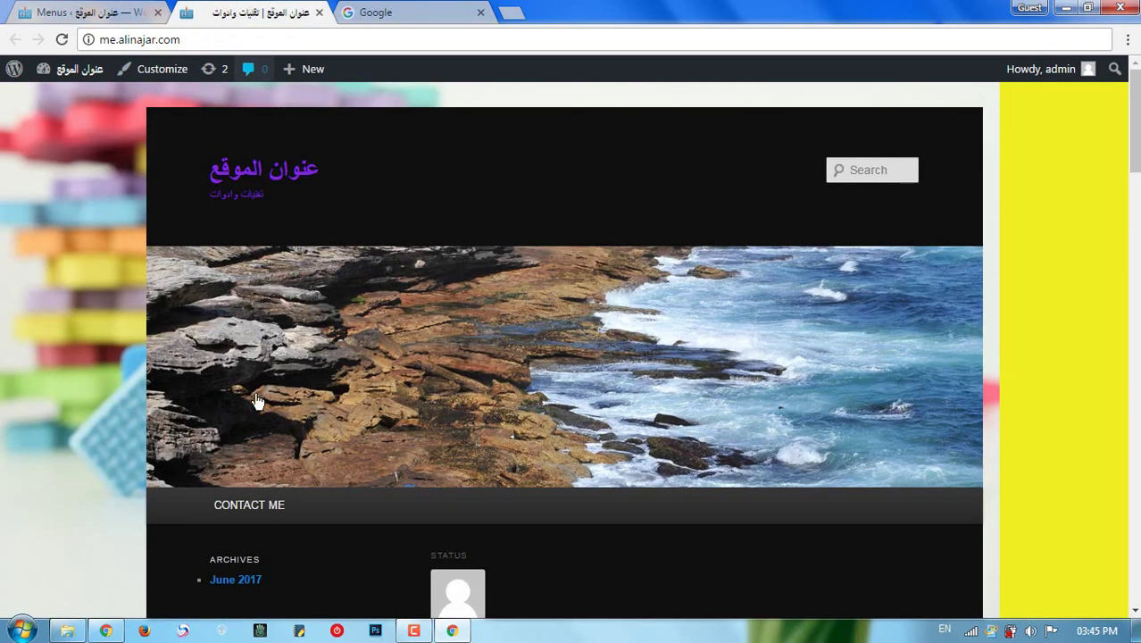
{"action": "left_click", "coordinate": [79, 12]}
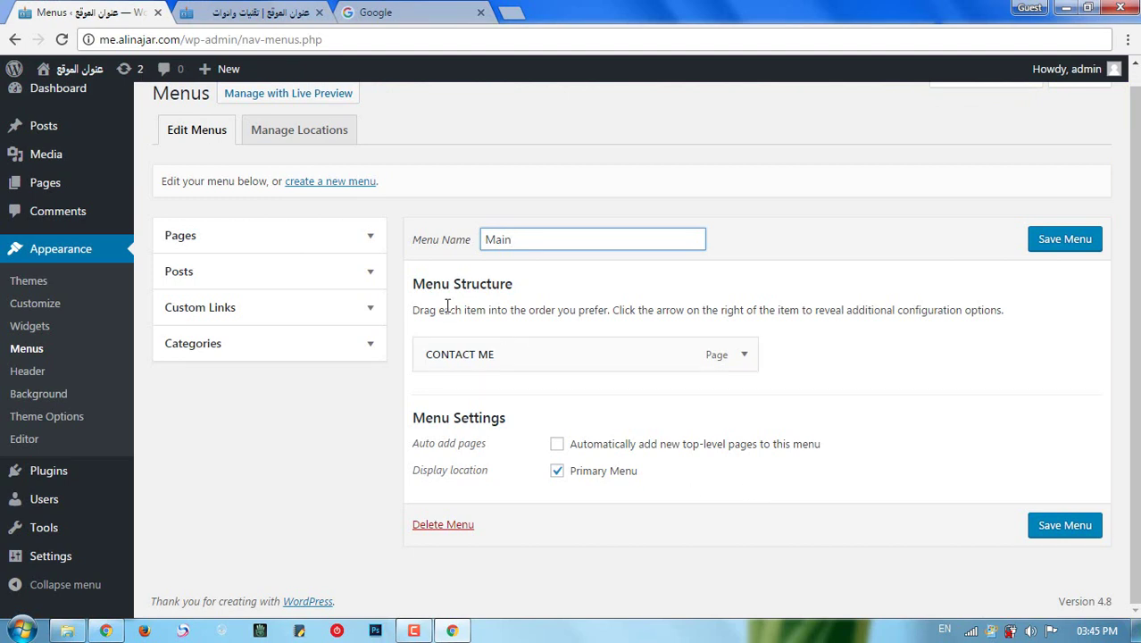
Expand the Pages box and look through its complete, search and most recent views.
{"action": "left_click", "coordinate": [296, 241]}
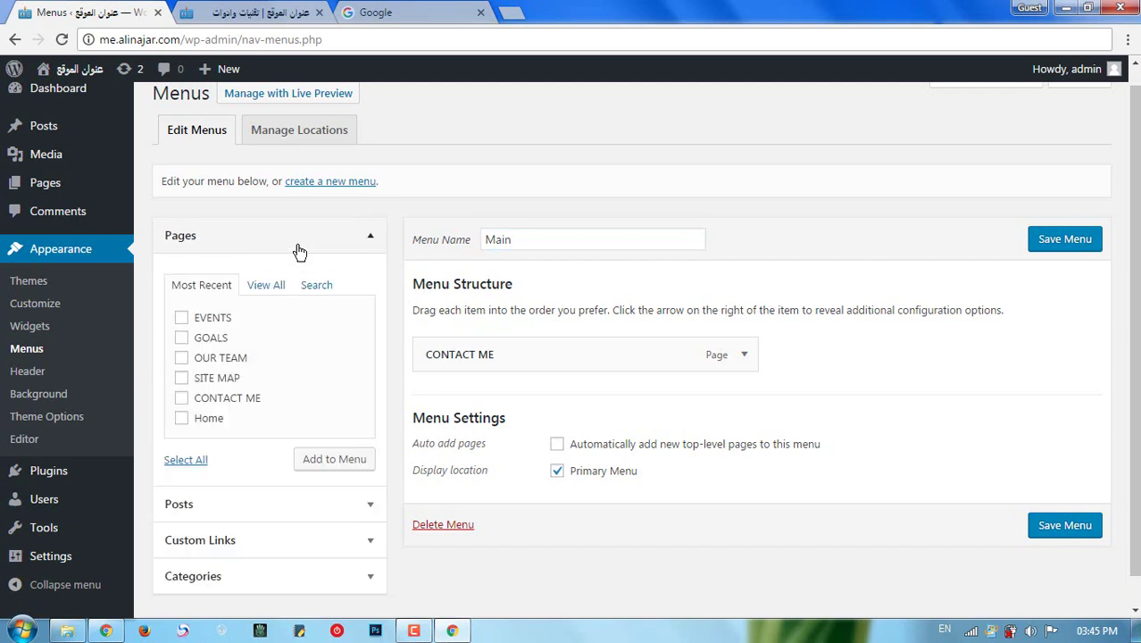
{"action": "left_click", "coordinate": [264, 286]}
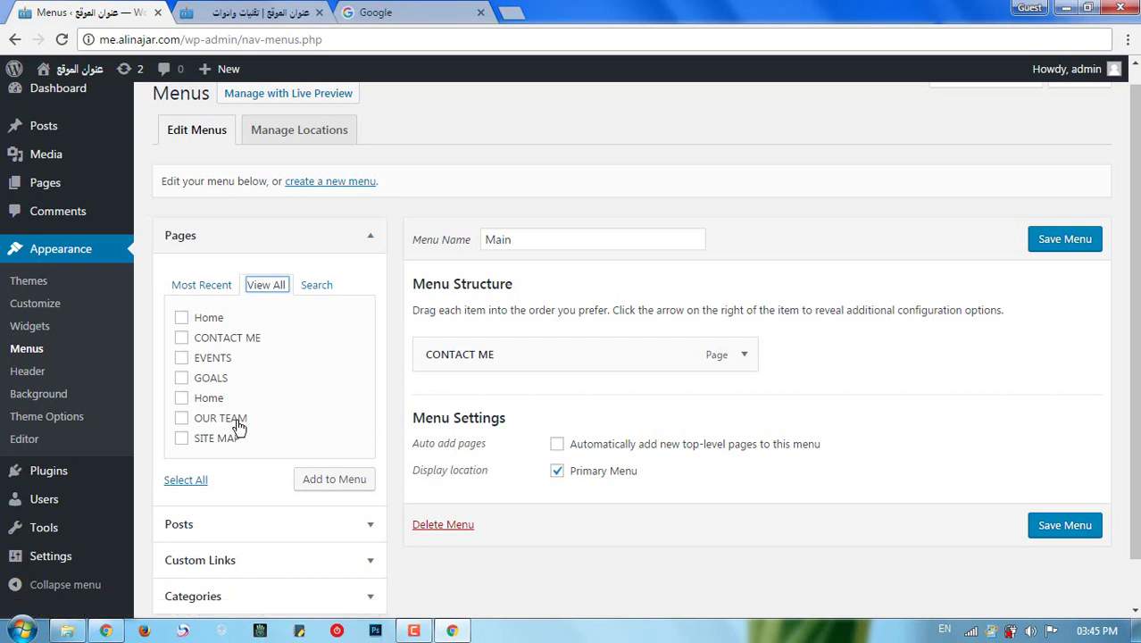
{"action": "left_click", "coordinate": [322, 284]}
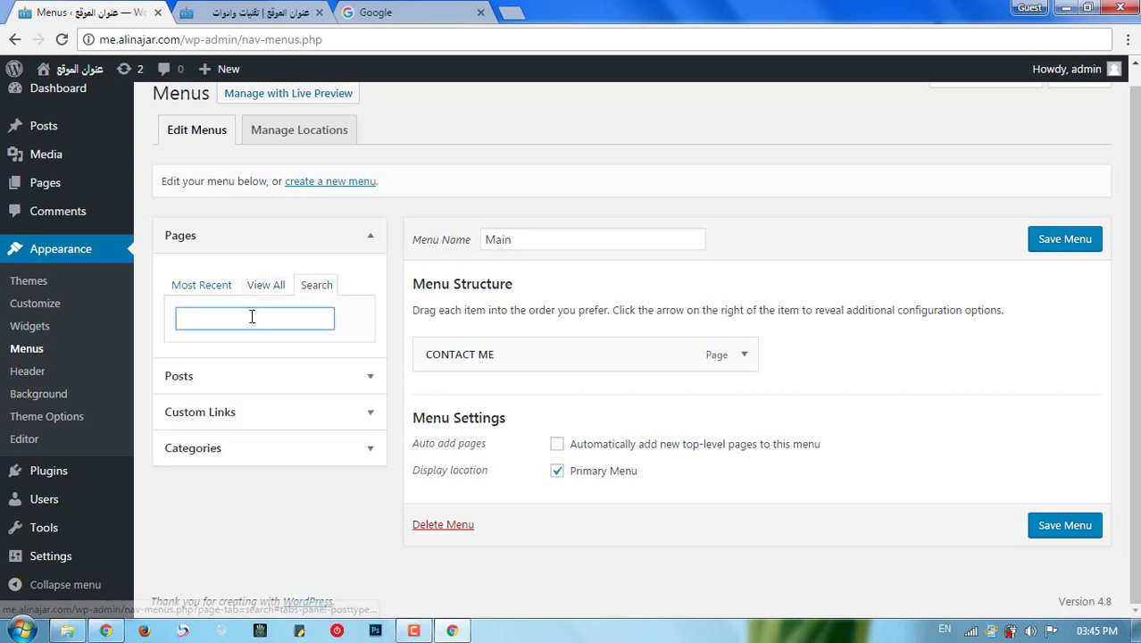
{"action": "left_click", "coordinate": [205, 291]}
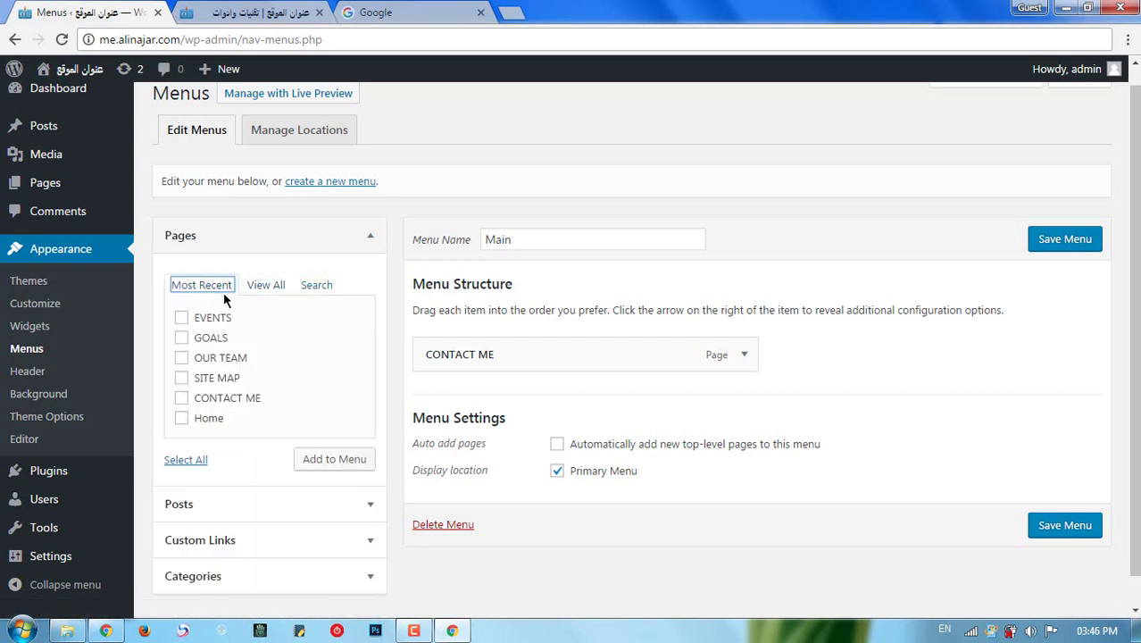
Add the first Home entry, CONTACT ME, EVENTS, GOALS, OUR TEAM and SITE MAP from the full page list to the Main menu.
{"action": "left_click", "coordinate": [259, 287]}
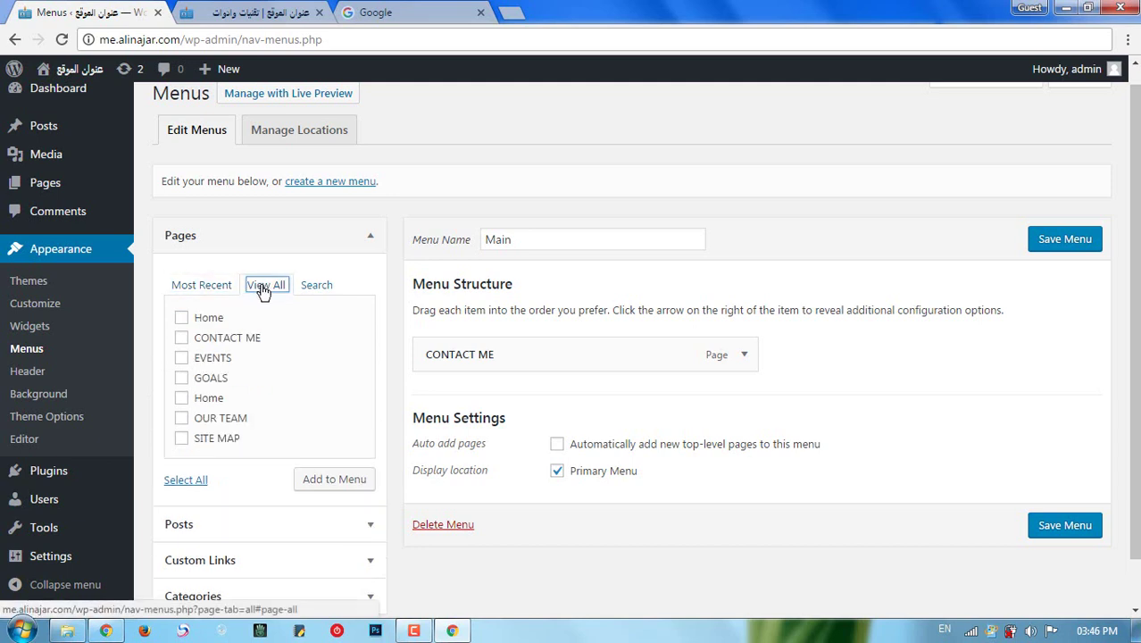
{"action": "left_click", "coordinate": [181, 318]}
{"action": "left_click", "coordinate": [181, 338]}
{"action": "left_click", "coordinate": [181, 357]}
{"action": "left_click", "coordinate": [182, 378]}
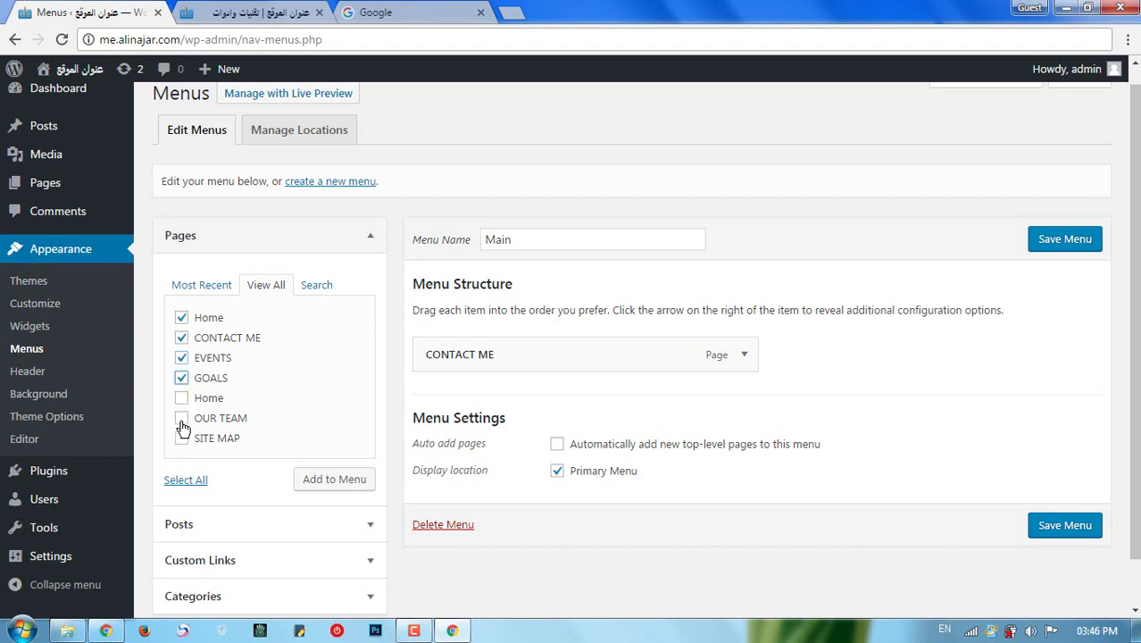
{"action": "left_click", "coordinate": [181, 419]}
{"action": "left_click", "coordinate": [182, 437]}
{"action": "left_click", "coordinate": [343, 482]}
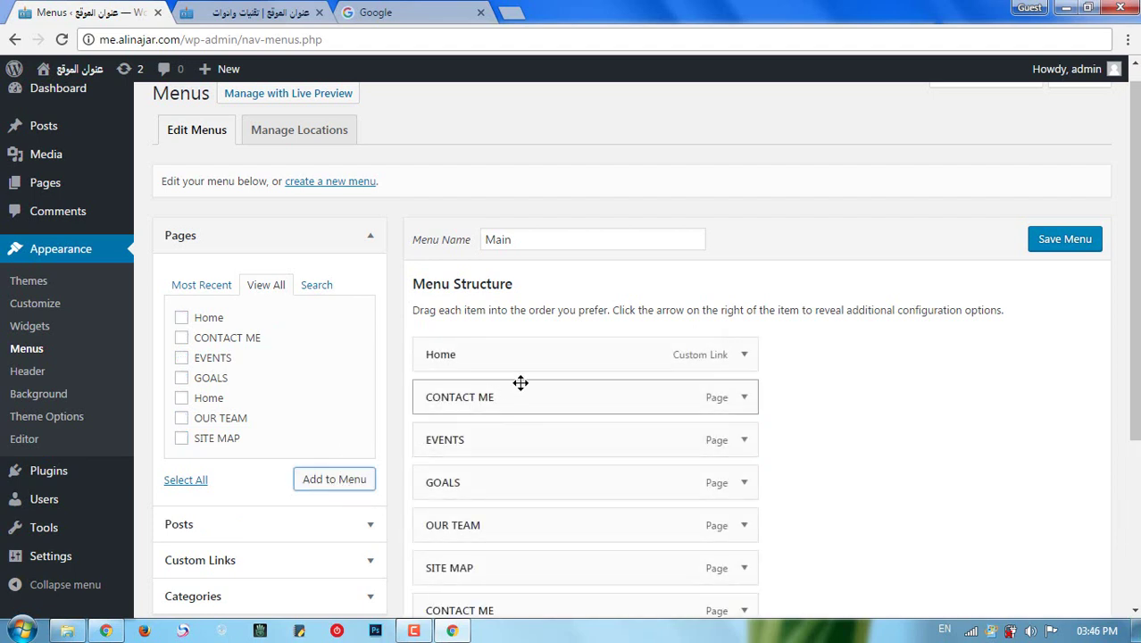
Review the items in the Menu Structure and save the Main menu.
{"action": "scroll", "coordinate": [525, 381], "scroll_direction": "down", "scroll_amount": 2}
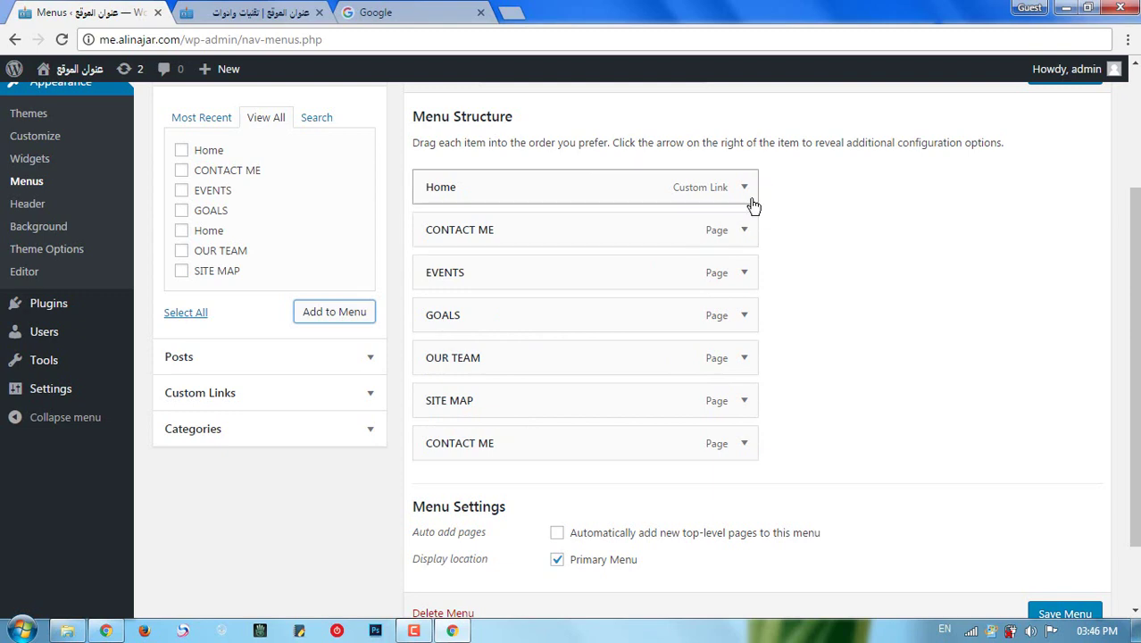
{"action": "scroll", "coordinate": [893, 221], "scroll_direction": "up", "scroll_amount": 1}
{"action": "left_click", "coordinate": [1035, 161]}
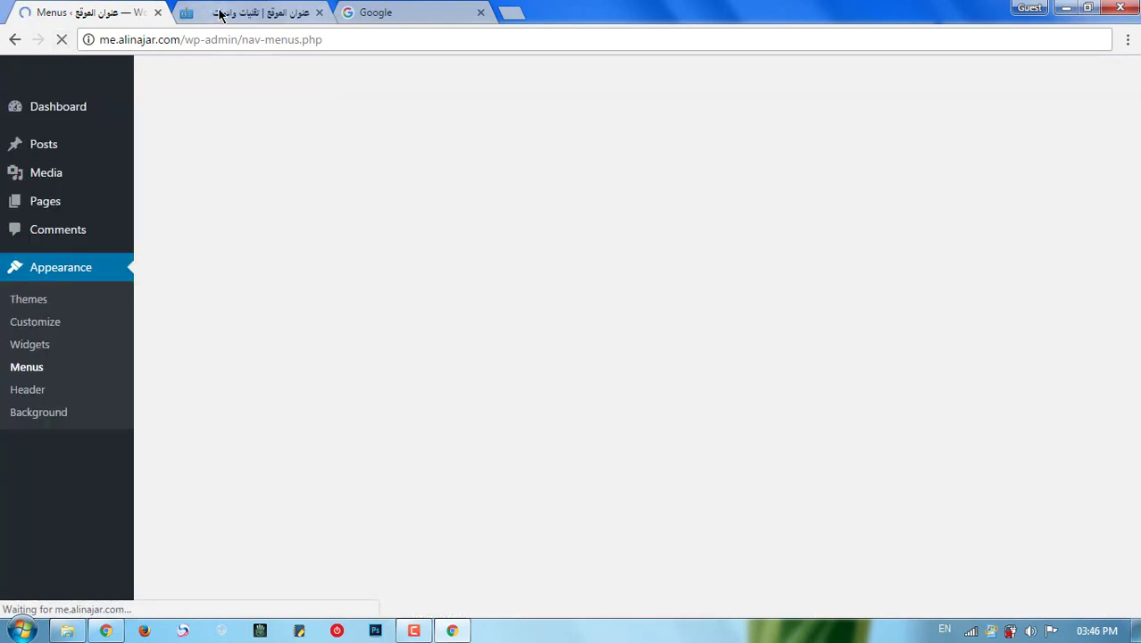
Reload the live site and compare its navigation bar with the item order in the Main menu's structure.
{"action": "left_click", "coordinate": [243, 13]}
{"action": "right_click", "coordinate": [29, 208]}
{"action": "left_click", "coordinate": [79, 259]}
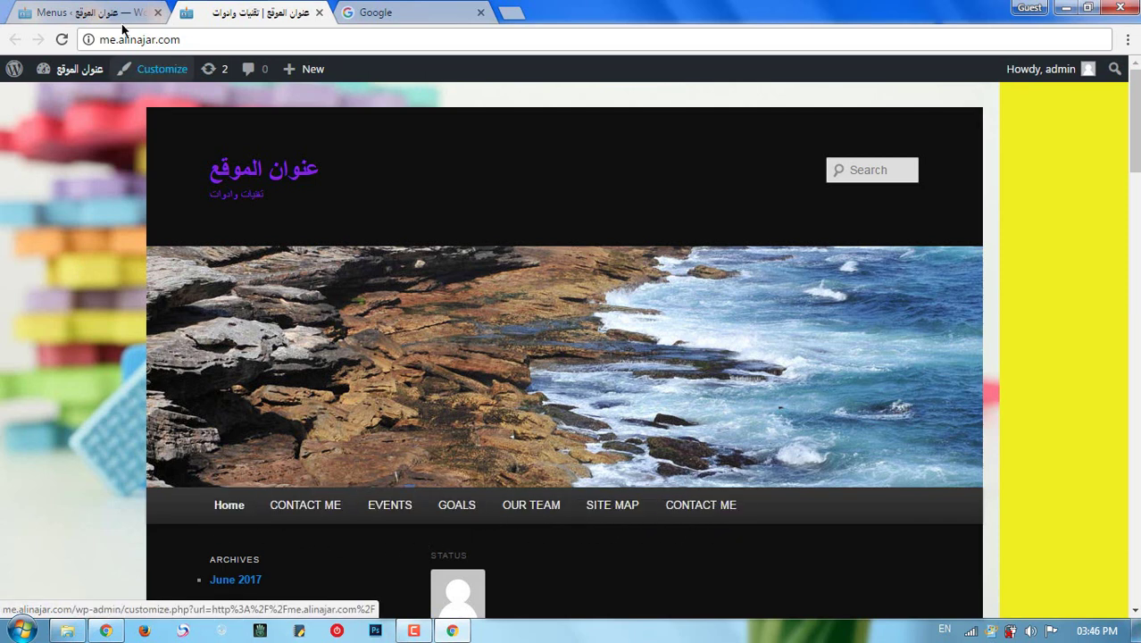
{"action": "left_click", "coordinate": [98, 11]}
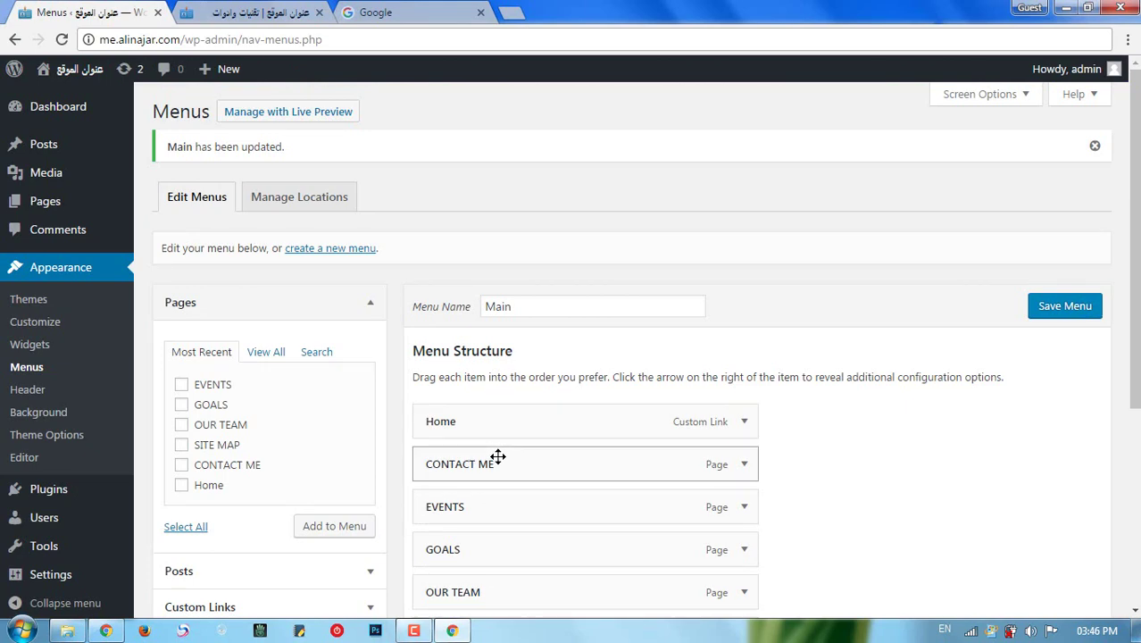
{"action": "scroll", "coordinate": [797, 497], "scroll_direction": "down", "scroll_amount": 1}
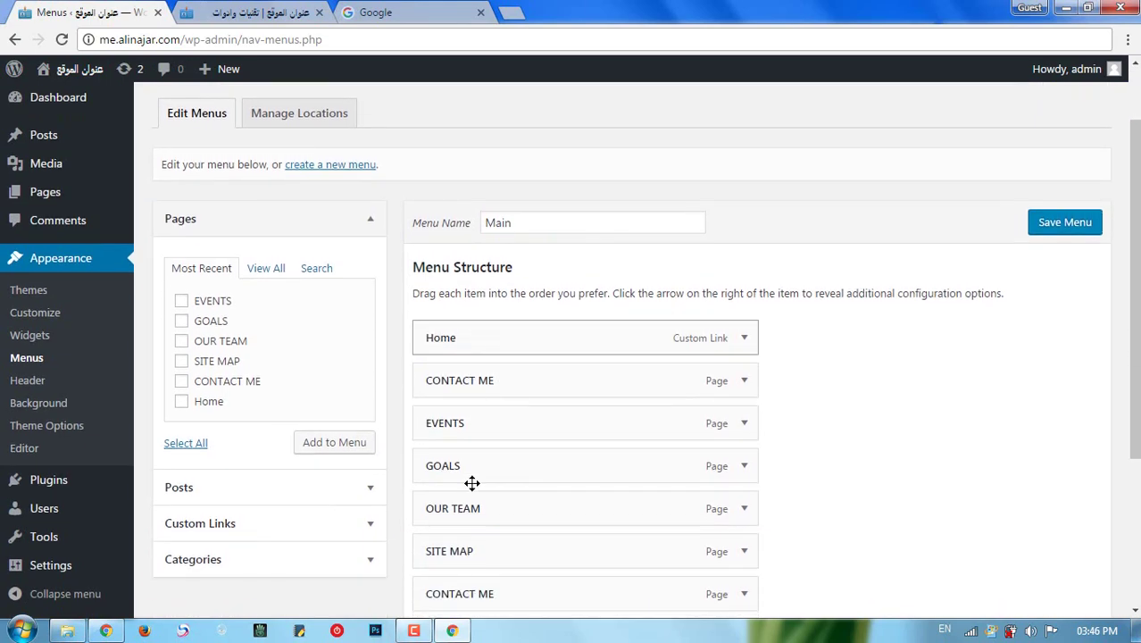
{"action": "left_click", "coordinate": [273, 14]}
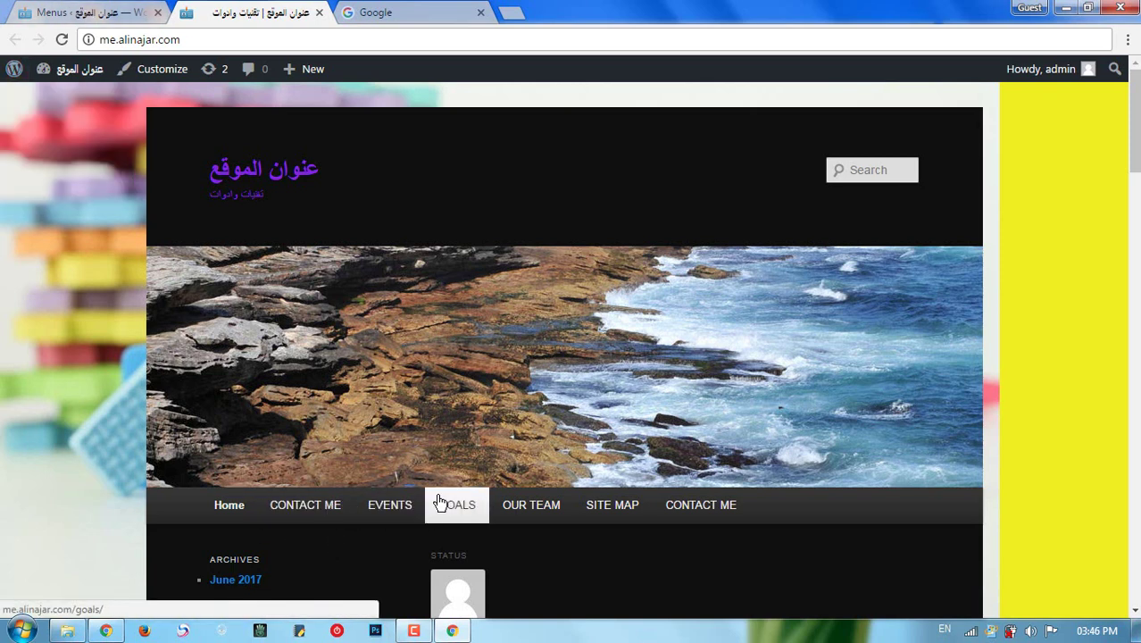
{"action": "left_click", "coordinate": [98, 15]}
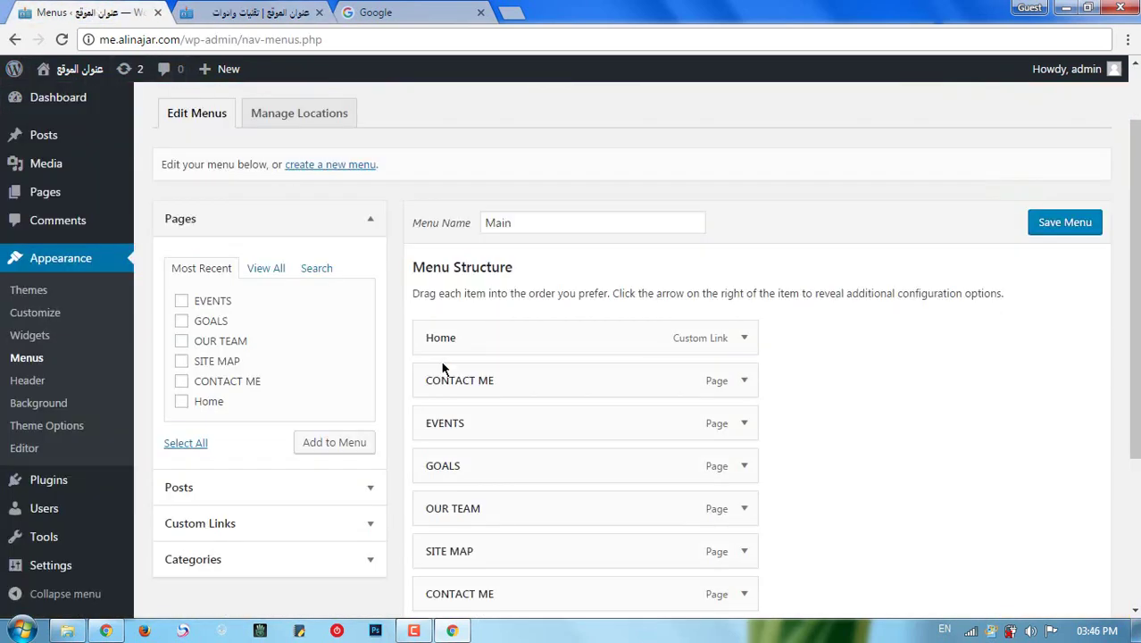
Move the Home item below the first CONTACT ME item in the Main menu and save the menu.
{"action": "scroll", "coordinate": [674, 337], "scroll_direction": "down", "scroll_amount": 1}
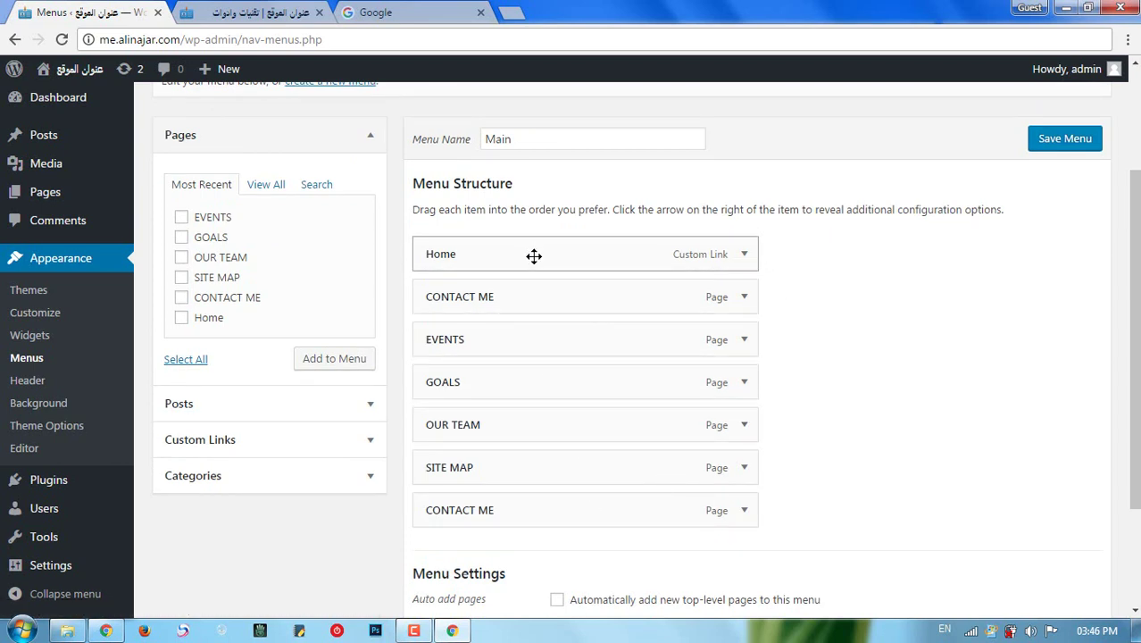
{"action": "left_click_drag", "start_coordinate": [534, 256], "coordinate": [535, 304]}
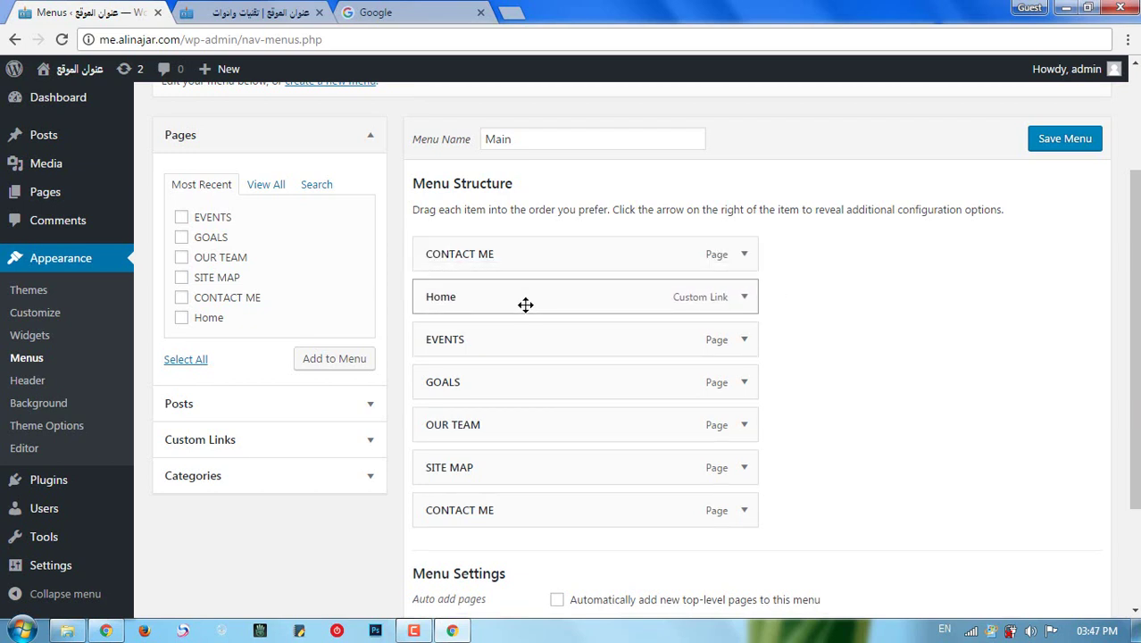
{"action": "left_click", "coordinate": [1034, 140]}
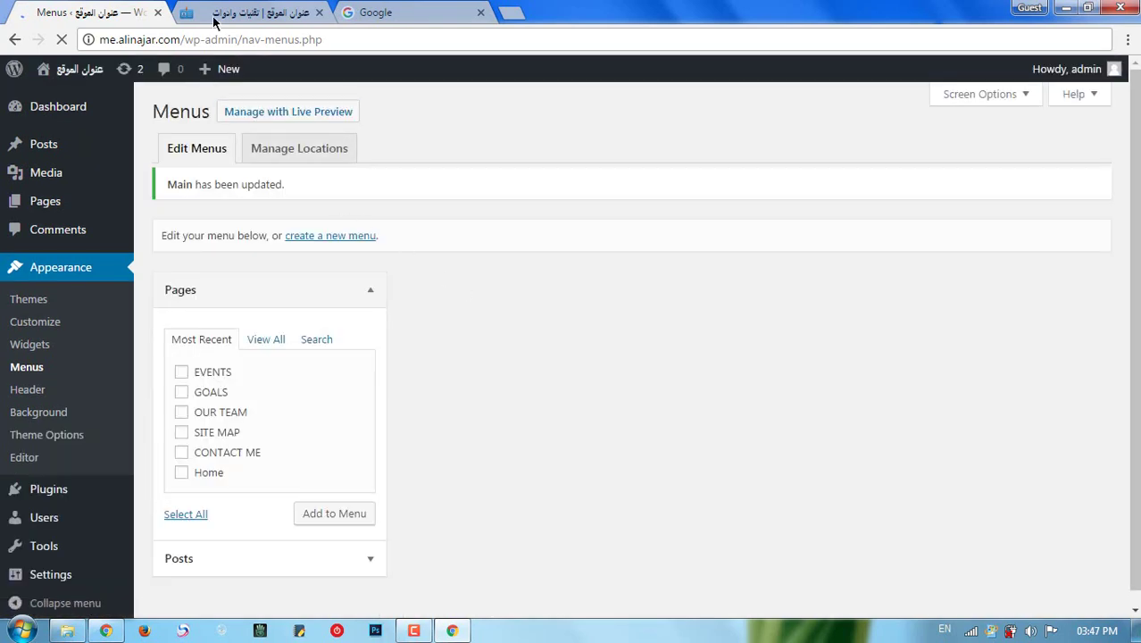
Reload the live site to check the position of Home in its navigation bar, and return to the menu editor.
{"action": "left_click", "coordinate": [259, 12]}
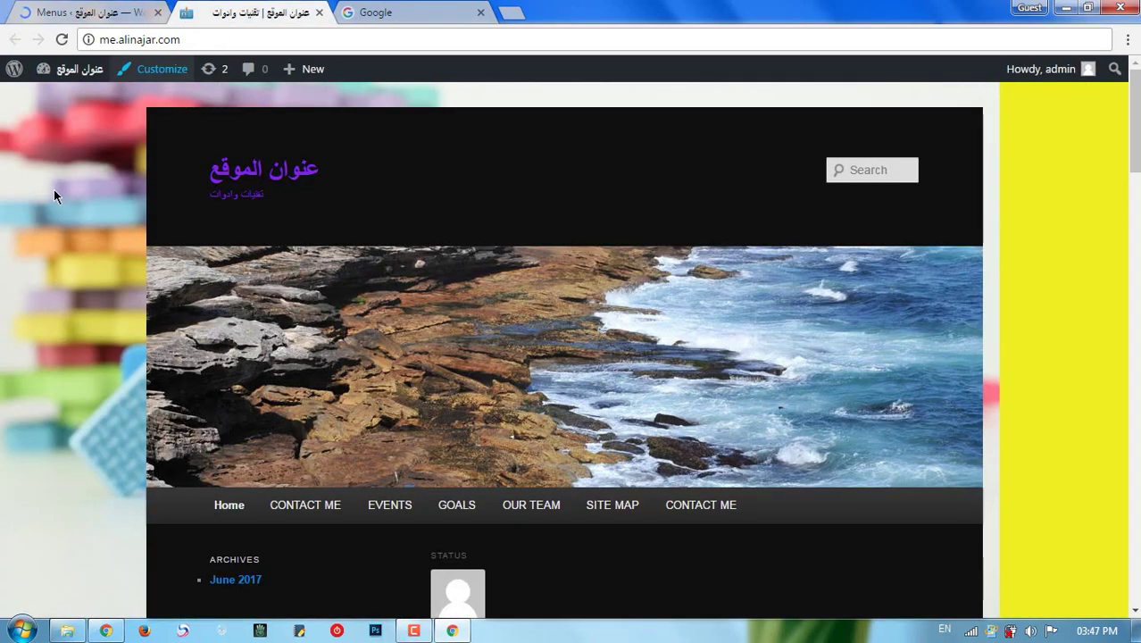
{"action": "right_click", "coordinate": [55, 190]}
{"action": "left_click", "coordinate": [82, 242]}
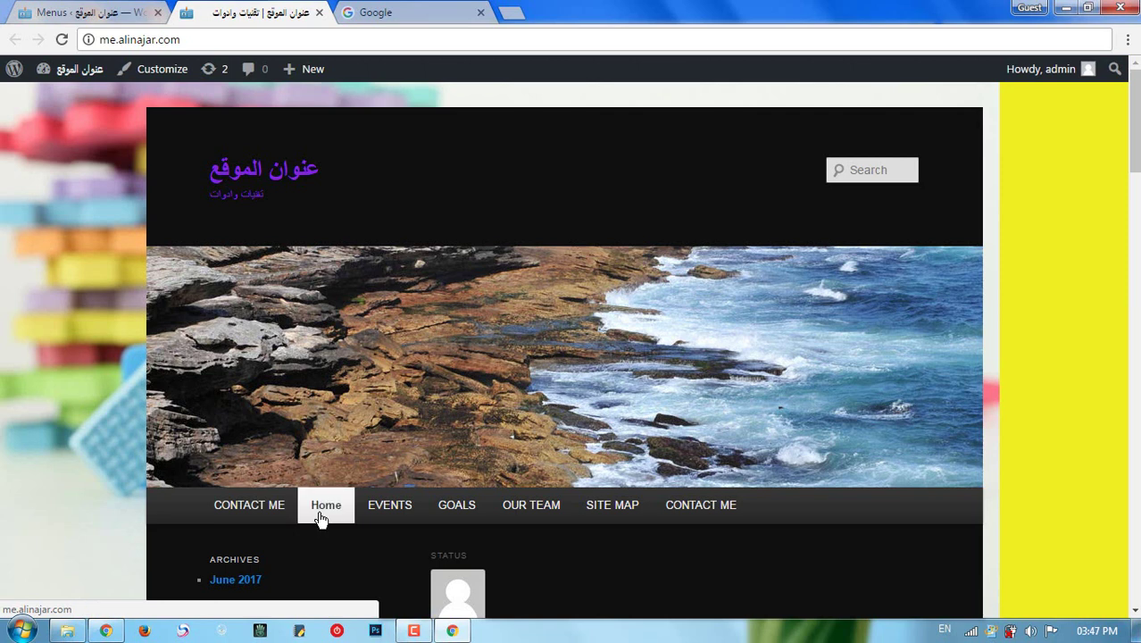
{"action": "left_click", "coordinate": [89, 12]}
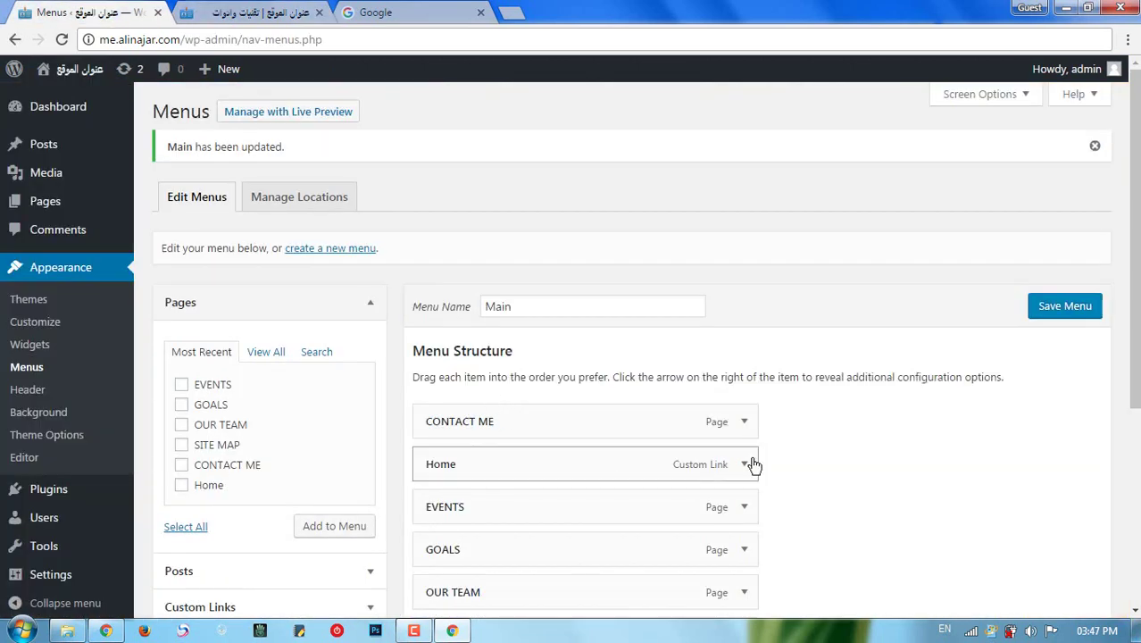
Remove the first CONTACT ME item and the Home custom link from the Main menu, and save the menu.
{"action": "scroll", "coordinate": [759, 456], "scroll_direction": "down", "scroll_amount": 1}
{"action": "scroll", "coordinate": [765, 451], "scroll_direction": "down", "scroll_amount": 1}
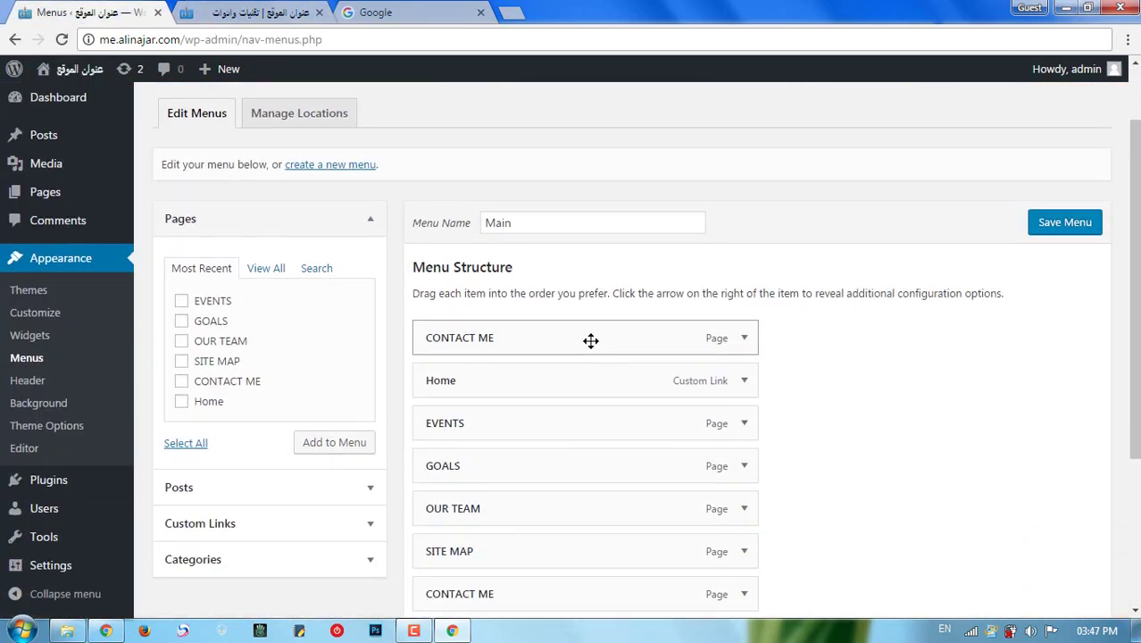
{"action": "scroll", "coordinate": [580, 547], "scroll_direction": "down", "scroll_amount": 1}
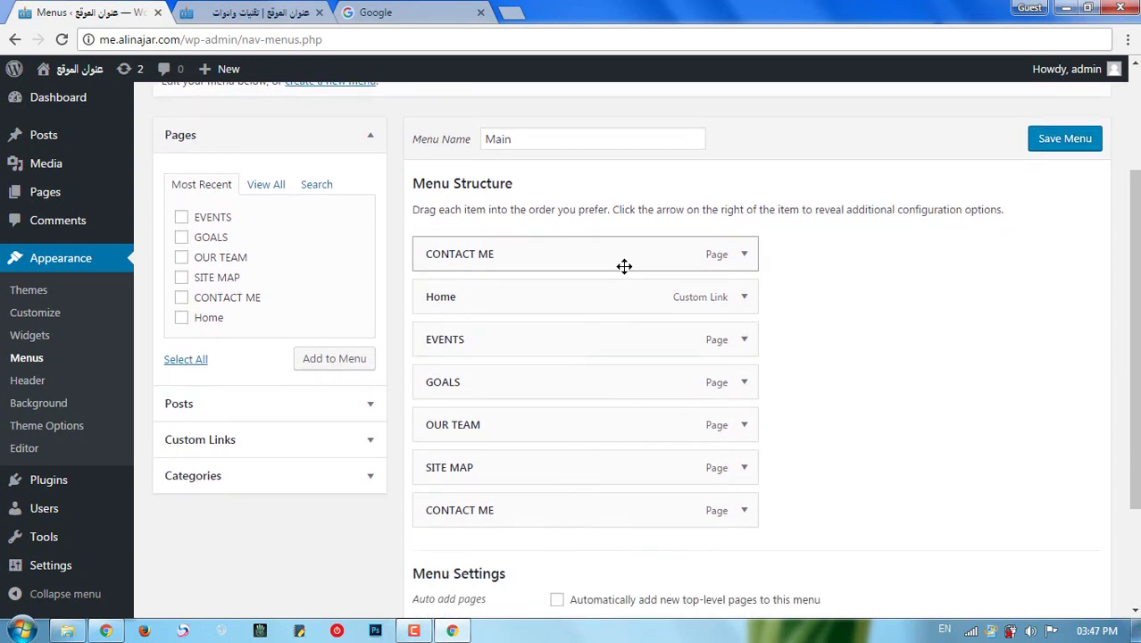
{"action": "left_click", "coordinate": [745, 256]}
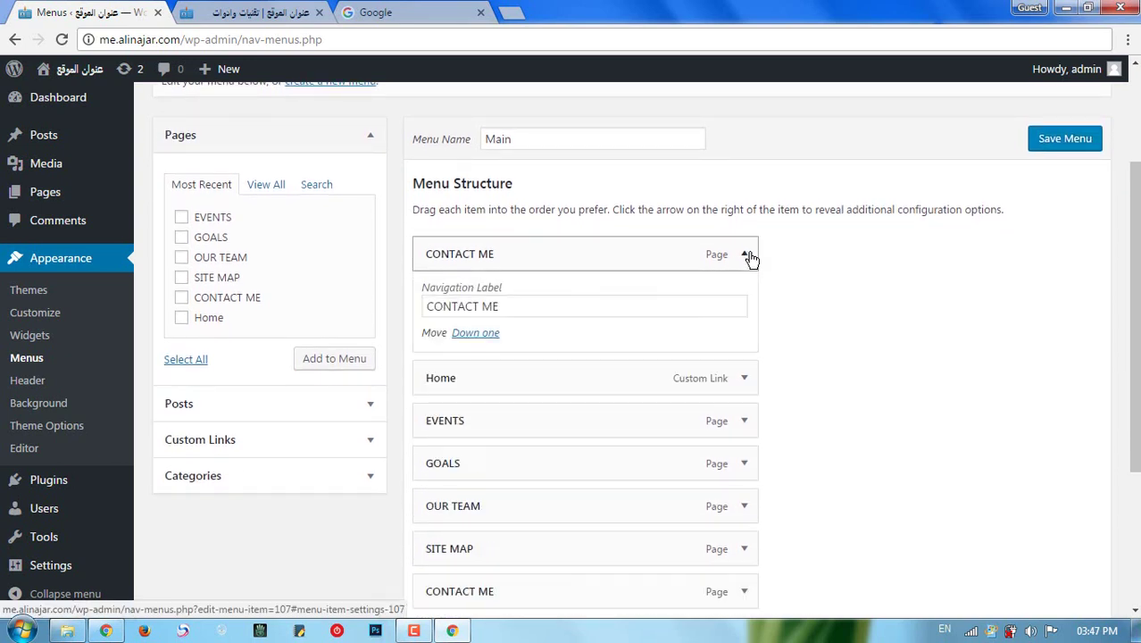
{"action": "left_click", "coordinate": [440, 406]}
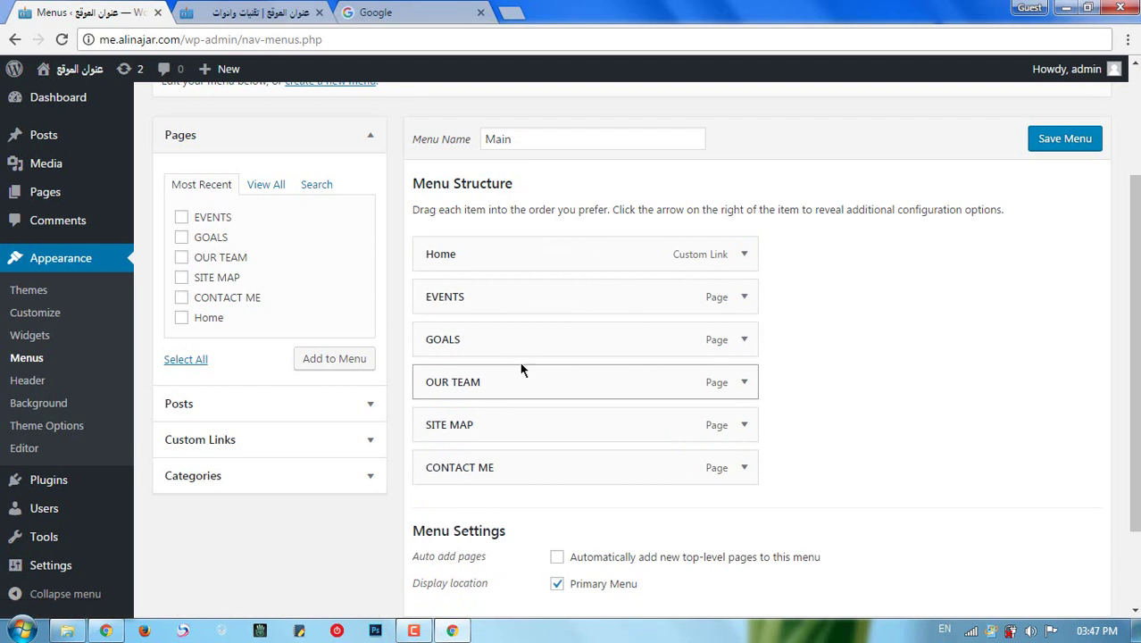
{"action": "left_click", "coordinate": [744, 257]}
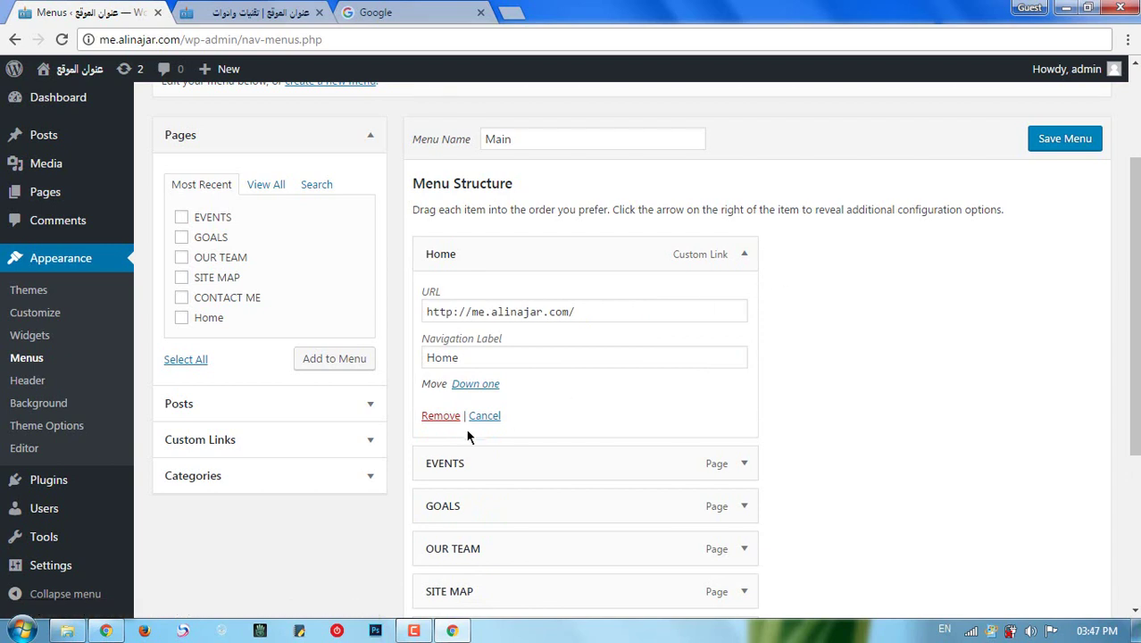
{"action": "left_click", "coordinate": [441, 416]}
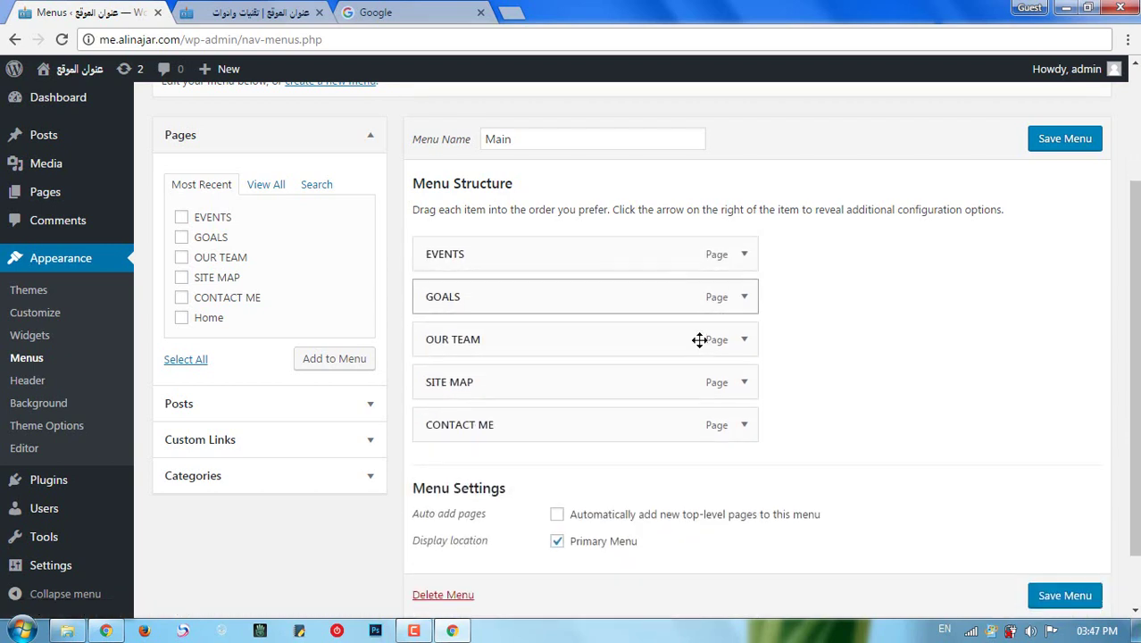
{"action": "left_click", "coordinate": [1063, 141]}
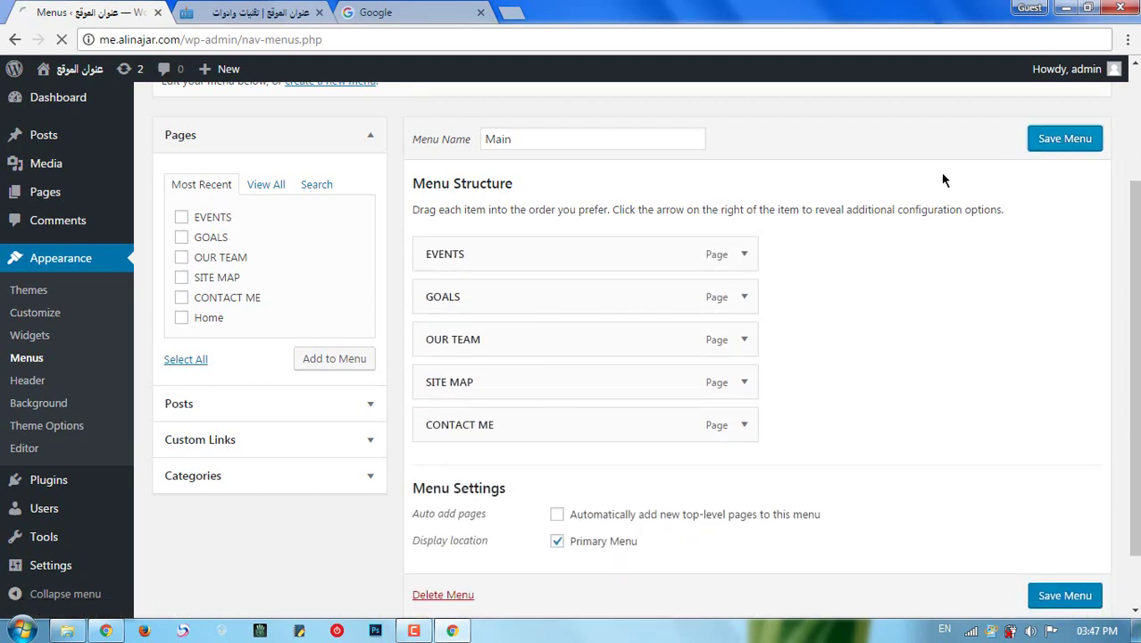
Reload the live site to check that CONTACT ME appears once and Home is gone, and return to the menu editor.
{"action": "left_click", "coordinate": [255, 8]}
{"action": "right_click", "coordinate": [40, 163]}
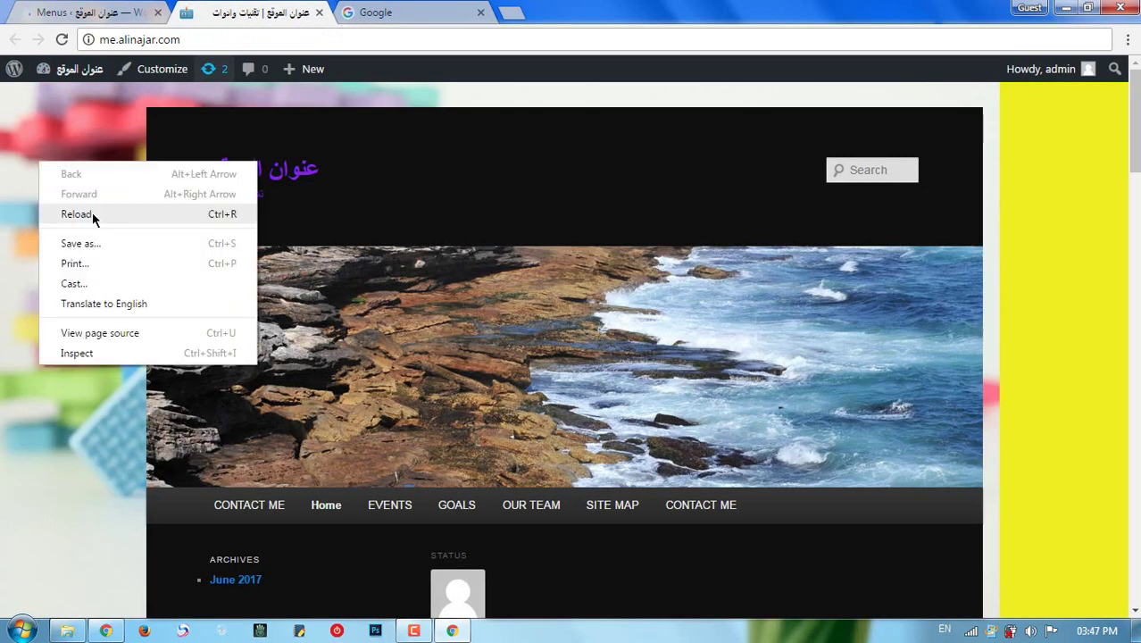
{"action": "left_click", "coordinate": [92, 212]}
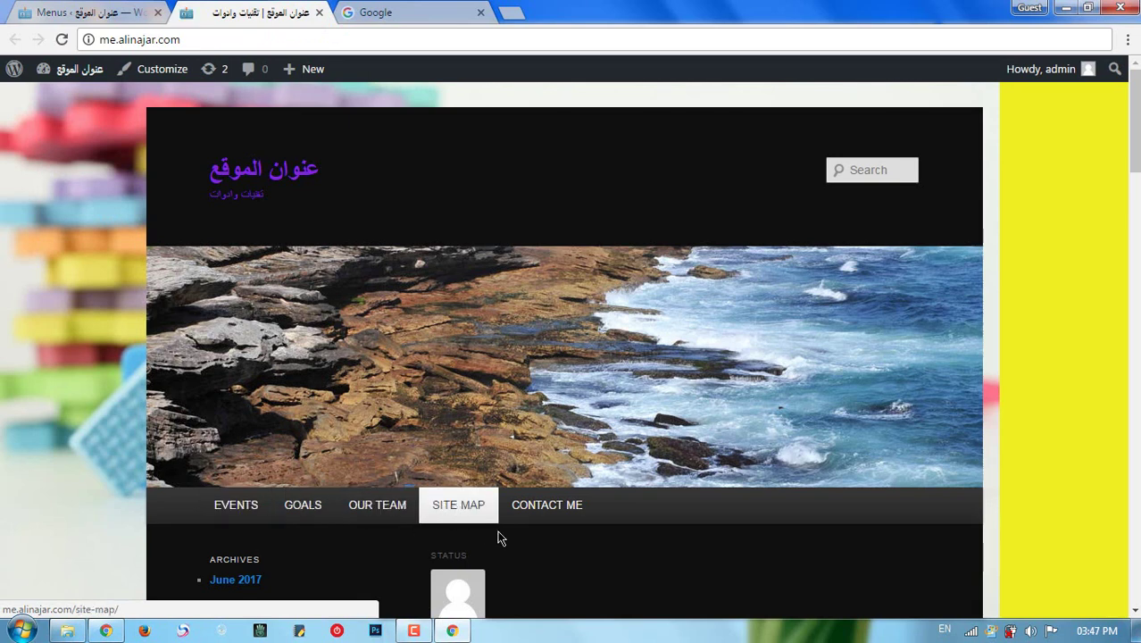
{"action": "left_click", "coordinate": [89, 11]}
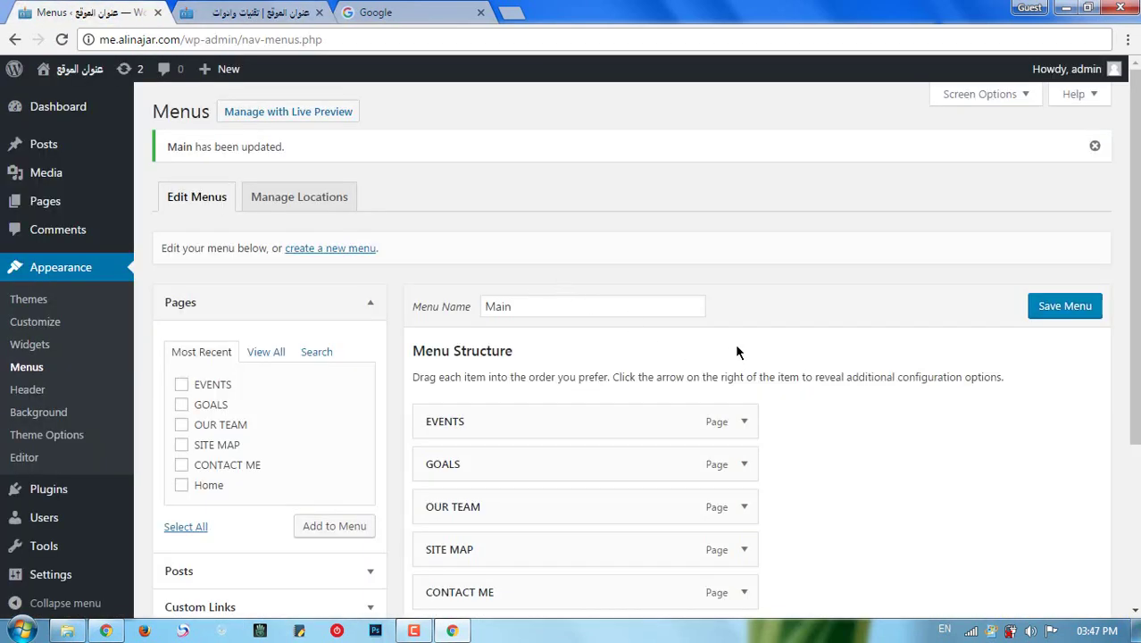
Collapse the Pages box, open the EVENTS item's settings and compare its navigation label with the live site's navigation bar.
{"action": "scroll", "coordinate": [736, 351], "scroll_direction": "down", "scroll_amount": 1}
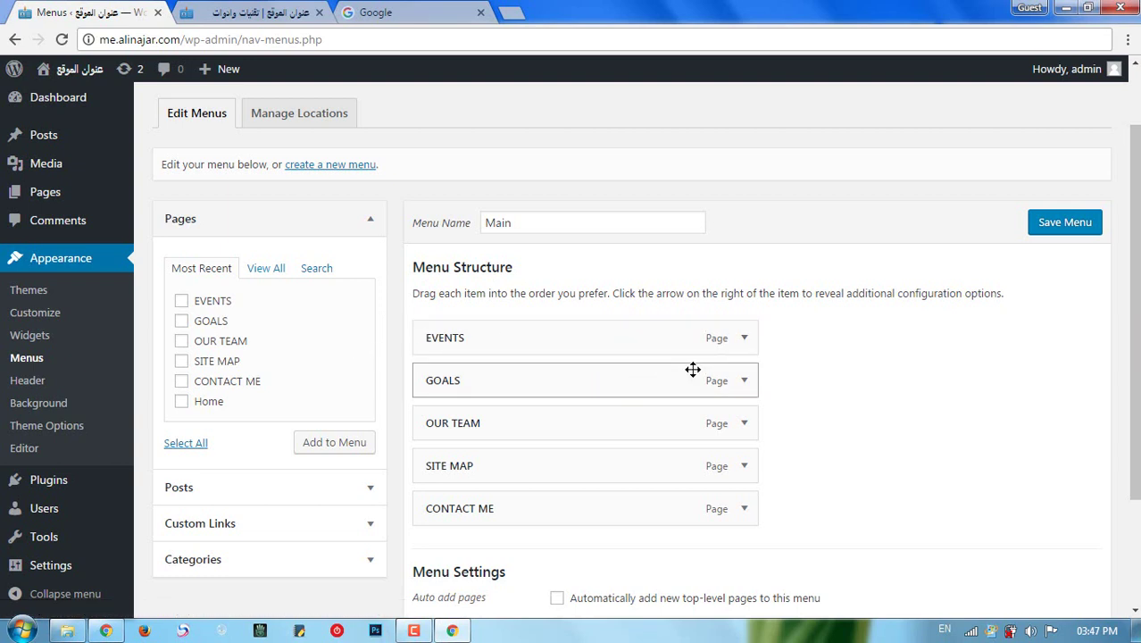
{"action": "left_click", "coordinate": [370, 222]}
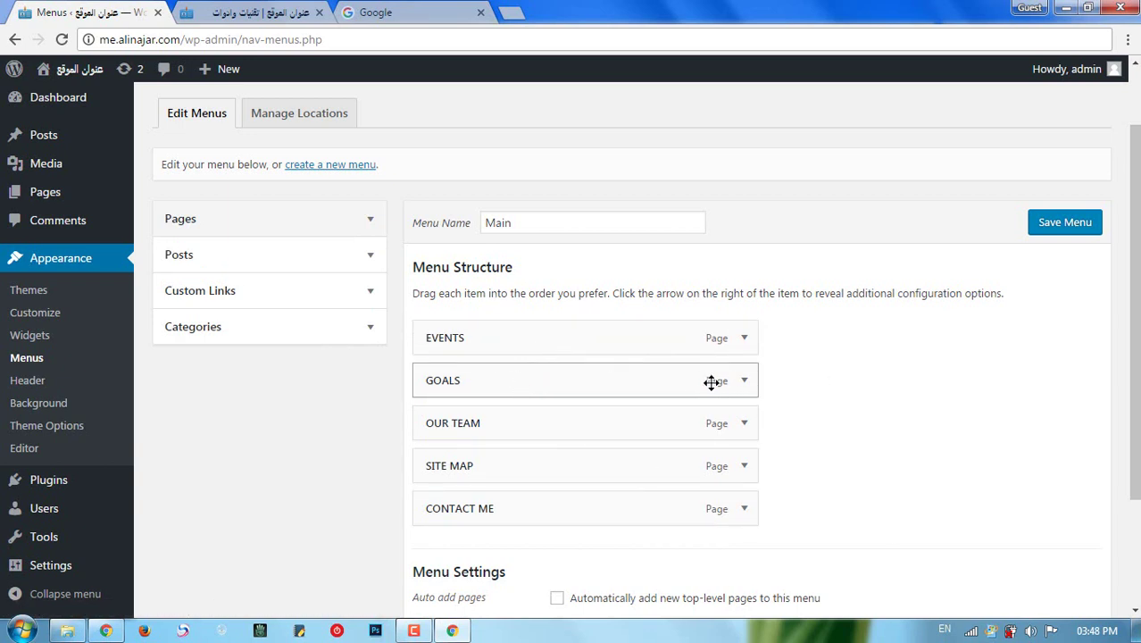
{"action": "left_click", "coordinate": [745, 339]}
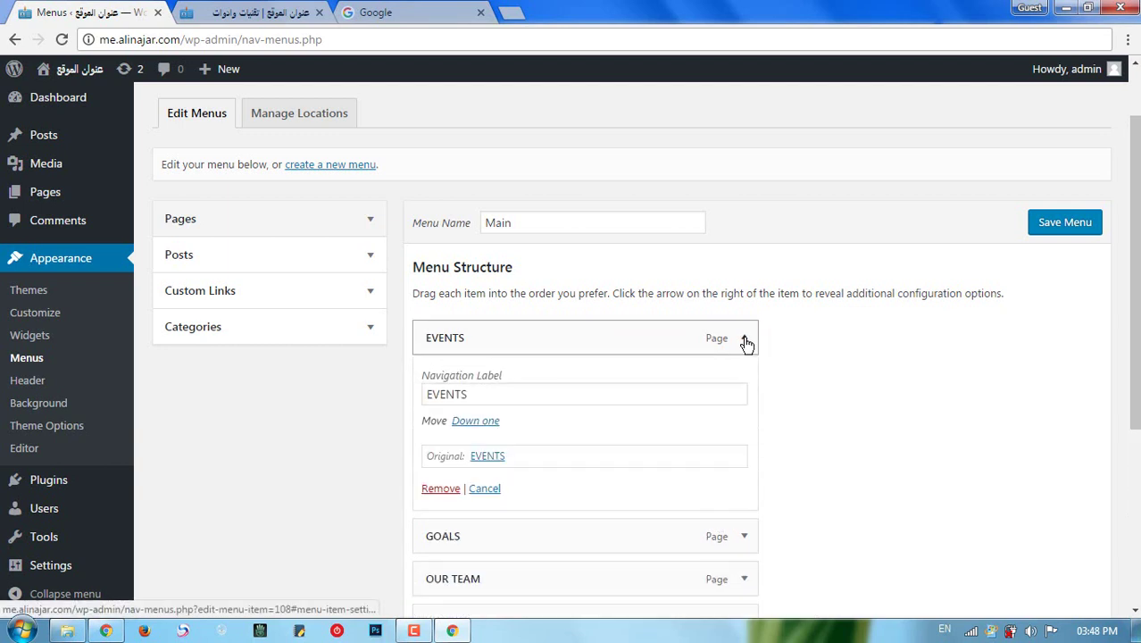
{"action": "scroll", "coordinate": [625, 348], "scroll_direction": "down", "scroll_amount": 2}
{"action": "left_click_drag", "start_coordinate": [477, 310], "coordinate": [433, 310]}
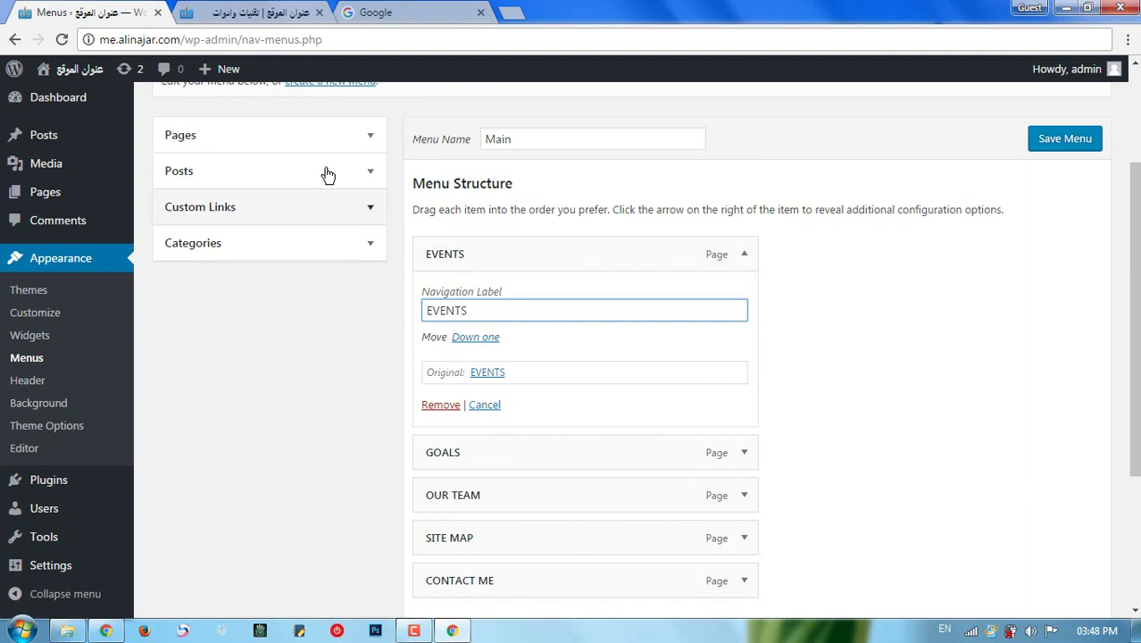
{"action": "left_click", "coordinate": [268, 12]}
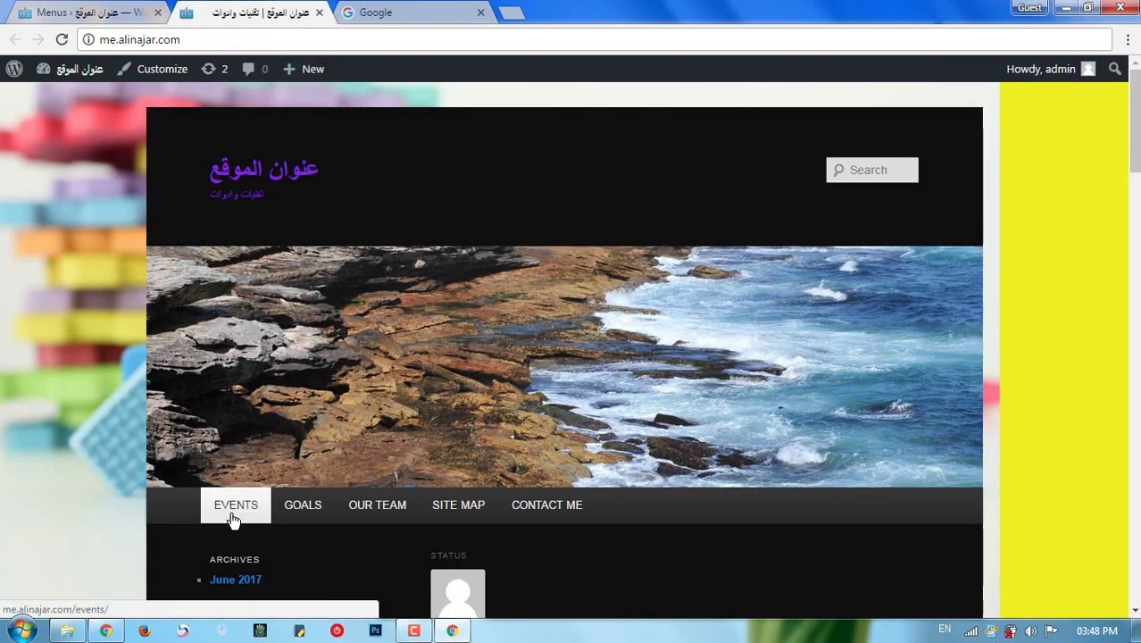
{"action": "left_click", "coordinate": [130, 13]}
{"action": "left_click_drag", "start_coordinate": [468, 311], "coordinate": [416, 308]}
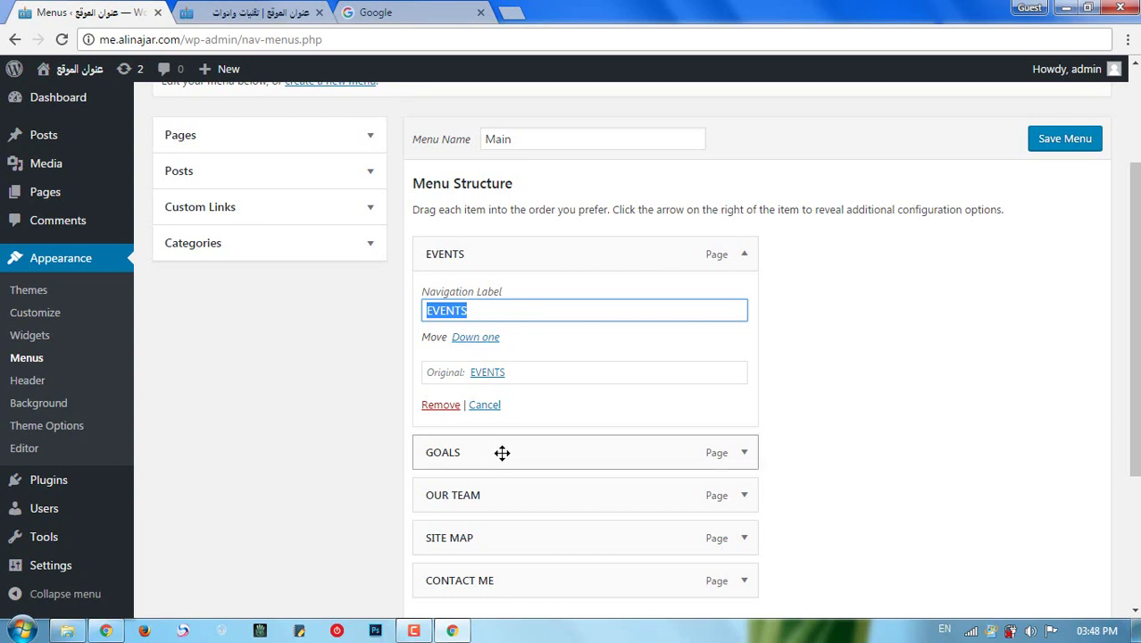
Examine the GOALS item's move options and original link, and return to the EVENTS item's navigation label.
{"action": "left_click", "coordinate": [742, 453]}
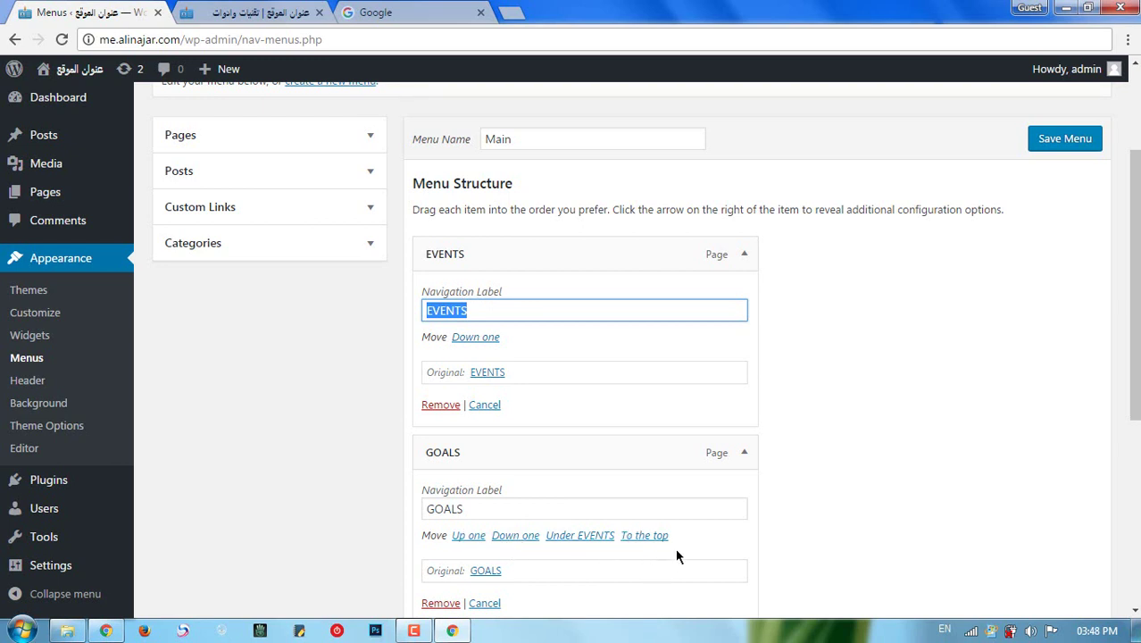
{"action": "left_click", "coordinate": [743, 453]}
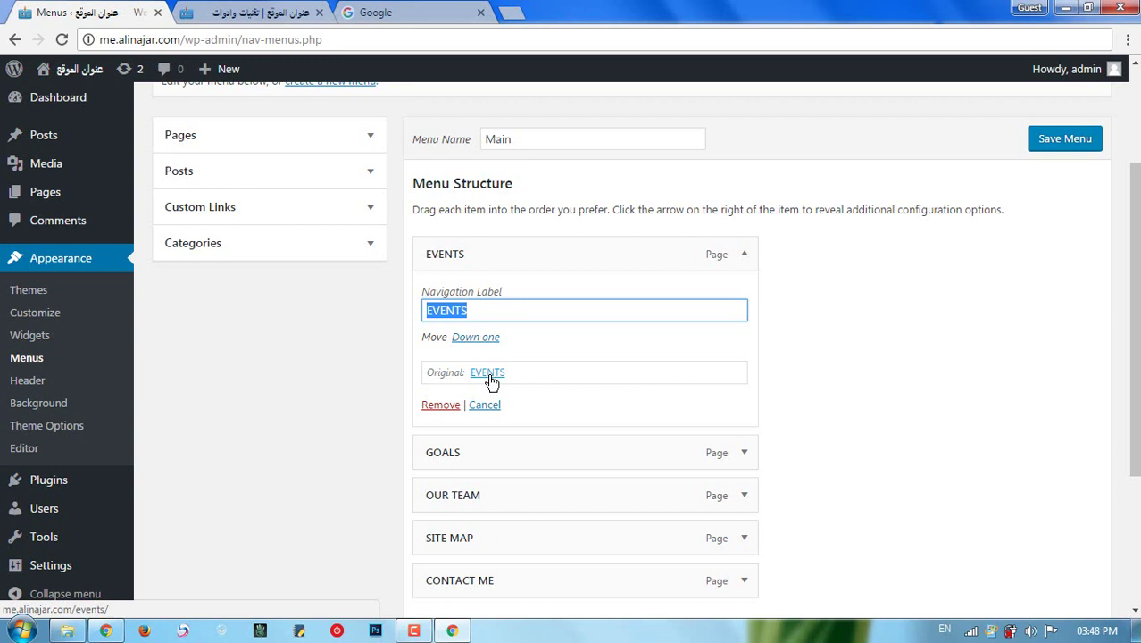
{"action": "left_click", "coordinate": [479, 310]}
{"action": "left_click_drag", "start_coordinate": [489, 310], "coordinate": [420, 312]}
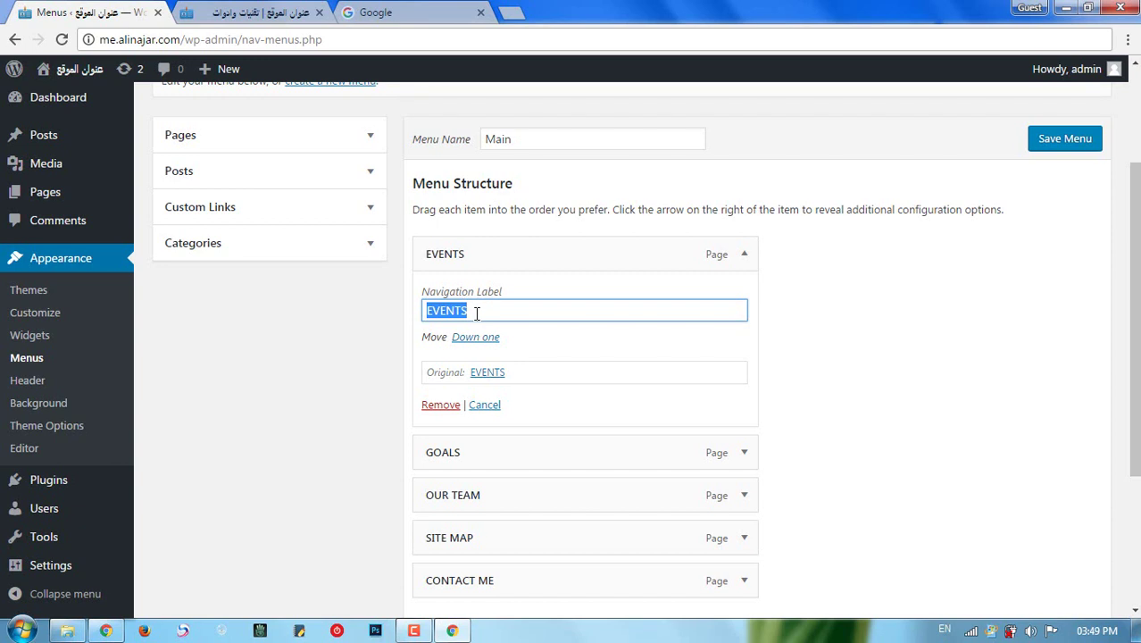
Check the live site's address and navigation bar, and close the EVENTS item's settings without changing them.
{"action": "left_click", "coordinate": [283, 16]}
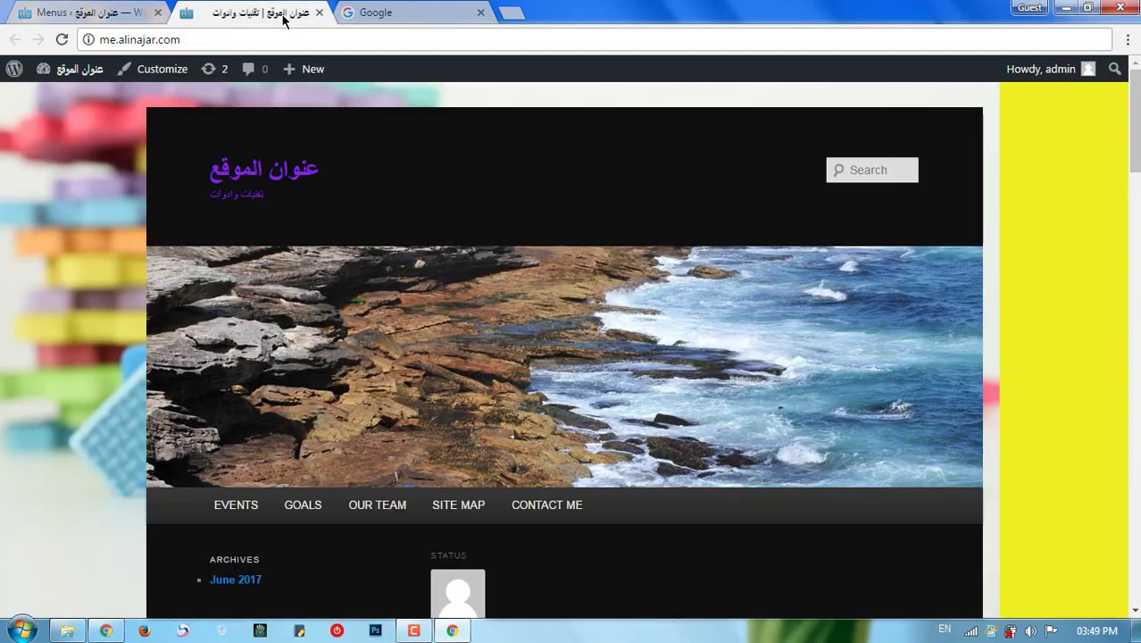
{"action": "left_click", "coordinate": [165, 39]}
{"action": "left_click", "coordinate": [191, 39]}
{"action": "left_click", "coordinate": [101, 12]}
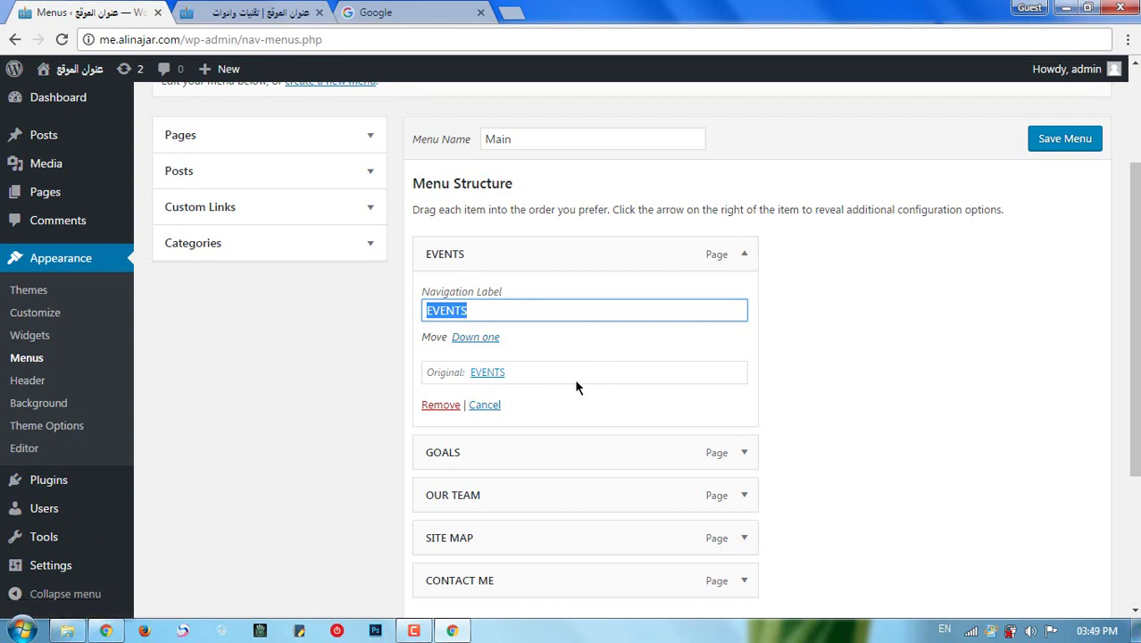
{"action": "left_click", "coordinate": [490, 403]}
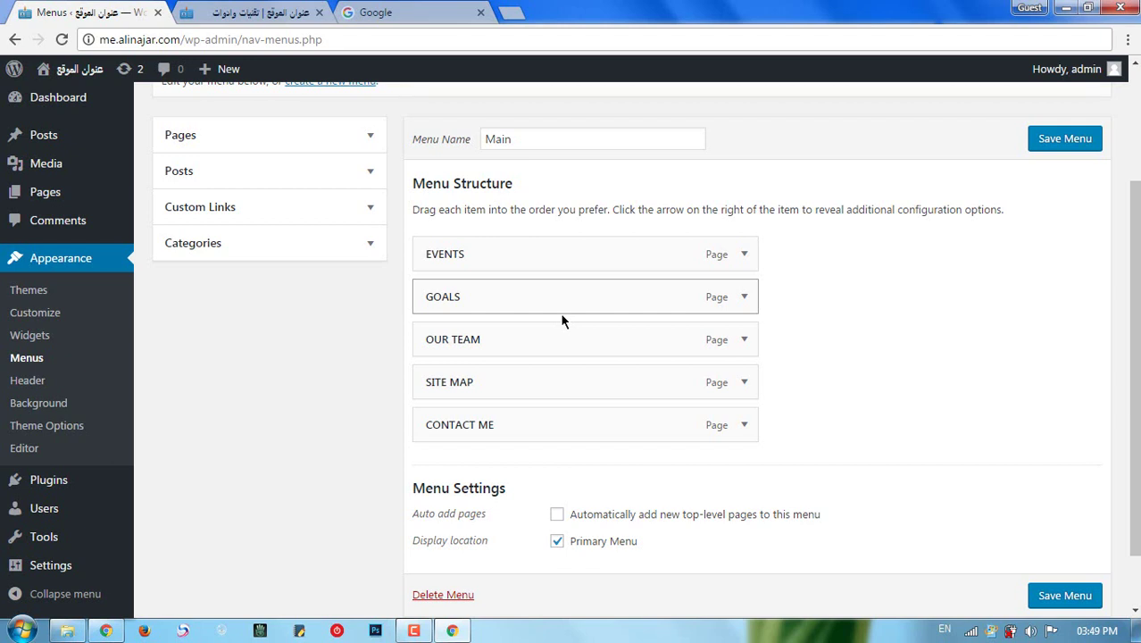
Examine the Main menu's settings, switching automatic adding of new top-level pages on and back off.
{"action": "left_click_drag", "start_coordinate": [421, 488], "coordinate": [477, 489]}
{"action": "left_click", "coordinate": [498, 516]}
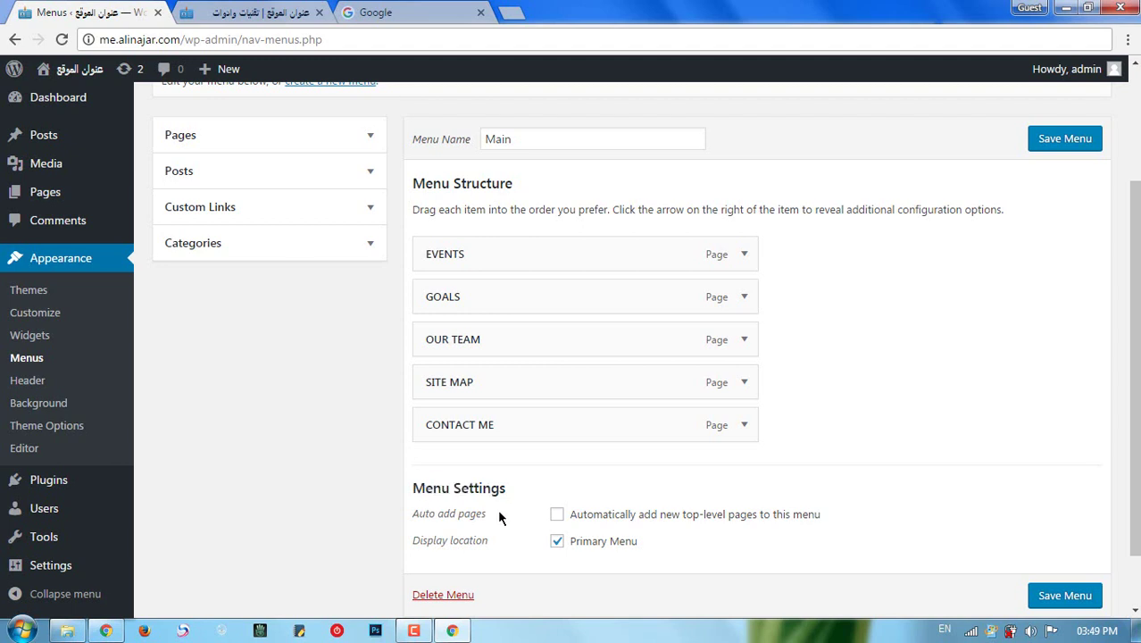
{"action": "scroll", "coordinate": [510, 501], "scroll_direction": "down", "scroll_amount": 2}
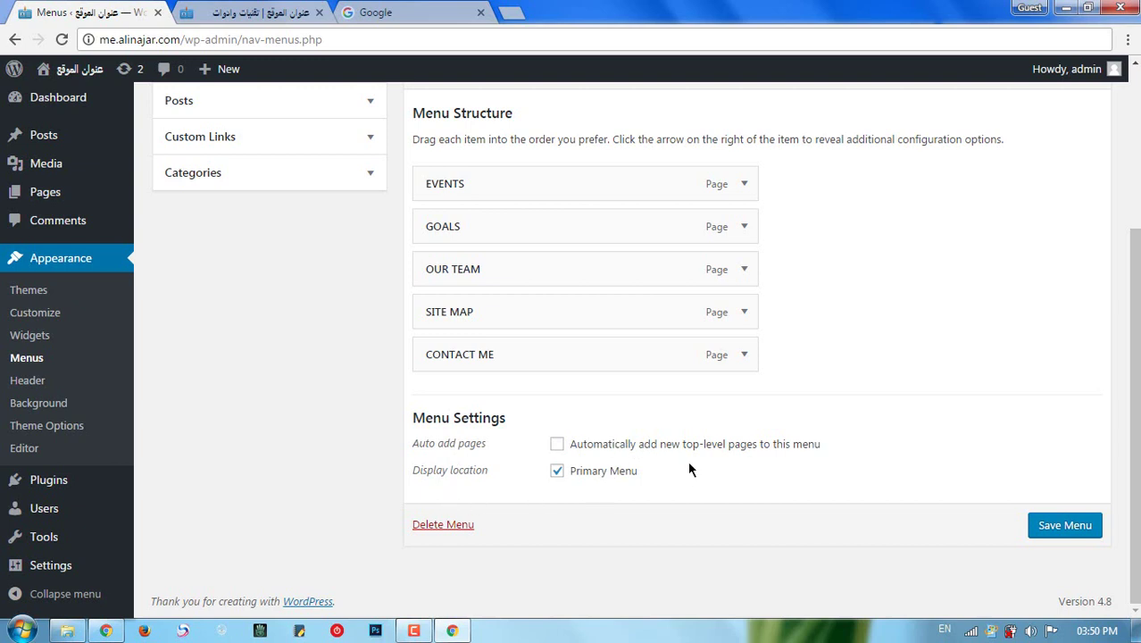
{"action": "left_click", "coordinate": [669, 449]}
{"action": "left_click", "coordinate": [670, 456]}
{"action": "scroll", "coordinate": [575, 489], "scroll_direction": "up", "scroll_amount": 1}
{"action": "scroll", "coordinate": [576, 402], "scroll_direction": "up", "scroll_amount": 1}
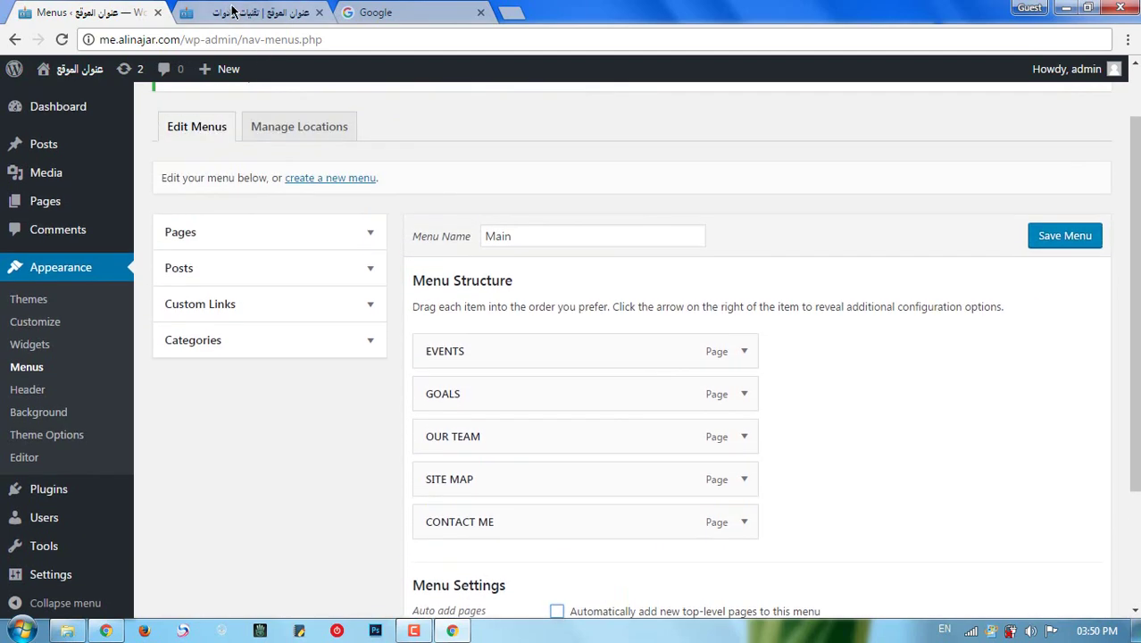
Look at the live site again and return to the menu editor to review the Primary Menu display location.
{"action": "key", "text": "ctrl+Tab"}
{"action": "left_click", "coordinate": [89, 12]}
{"action": "scroll", "coordinate": [545, 553], "scroll_direction": "down", "scroll_amount": 2}
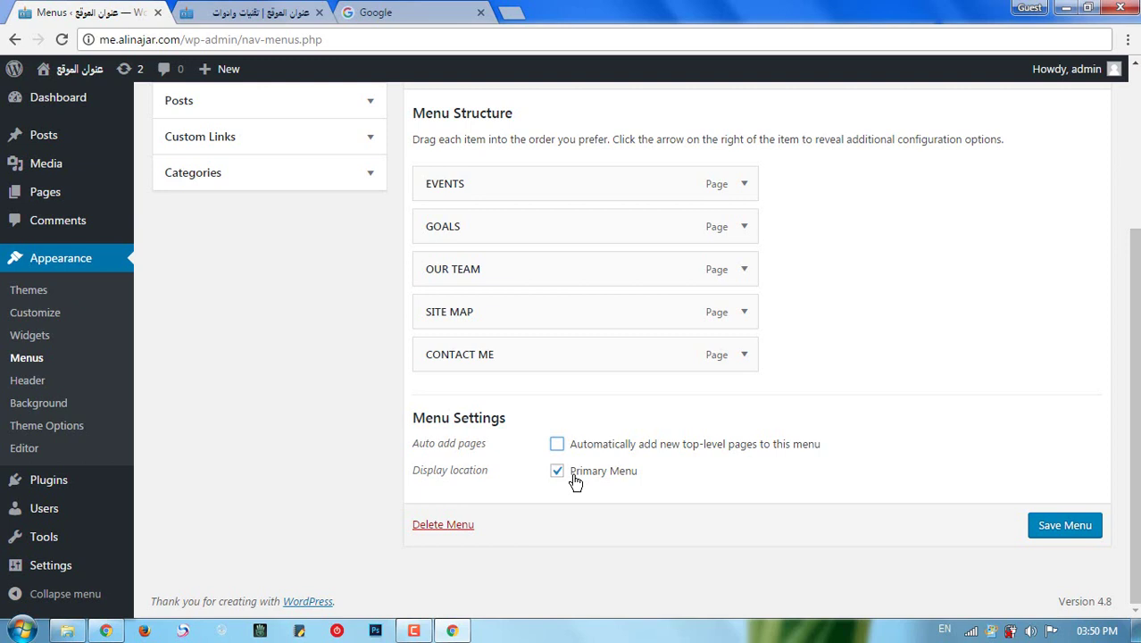
Nest GOALS as a sub item under EVENTS in the menu structure and save the menu.
{"action": "scroll", "coordinate": [583, 472], "scroll_direction": "up", "scroll_amount": 1}
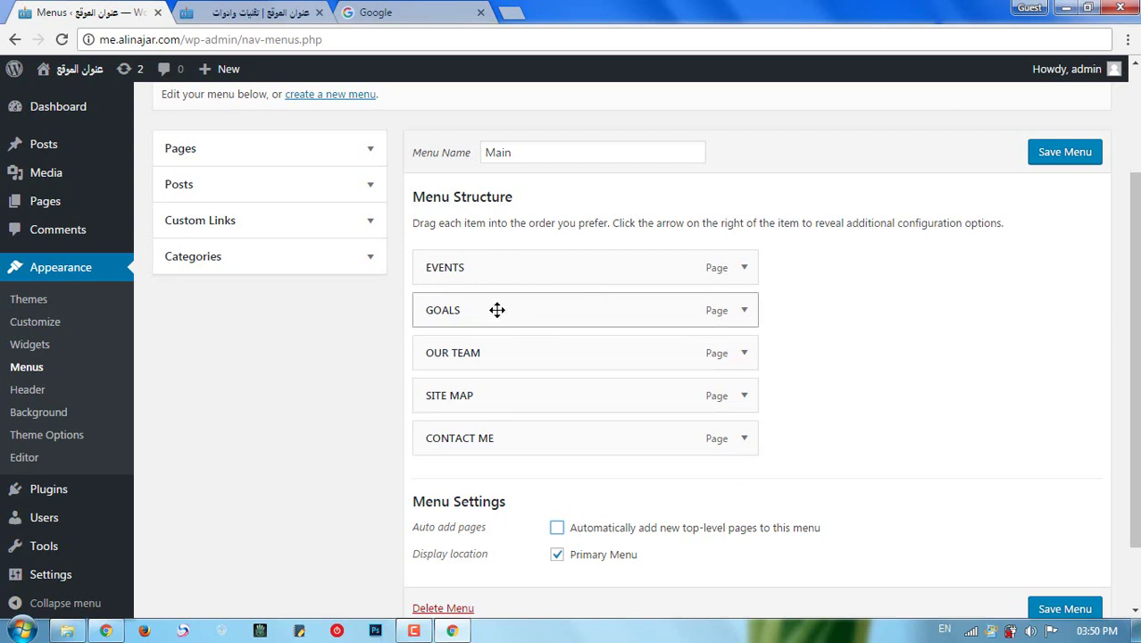
{"action": "left_click_drag", "start_coordinate": [502, 309], "coordinate": [528, 312]}
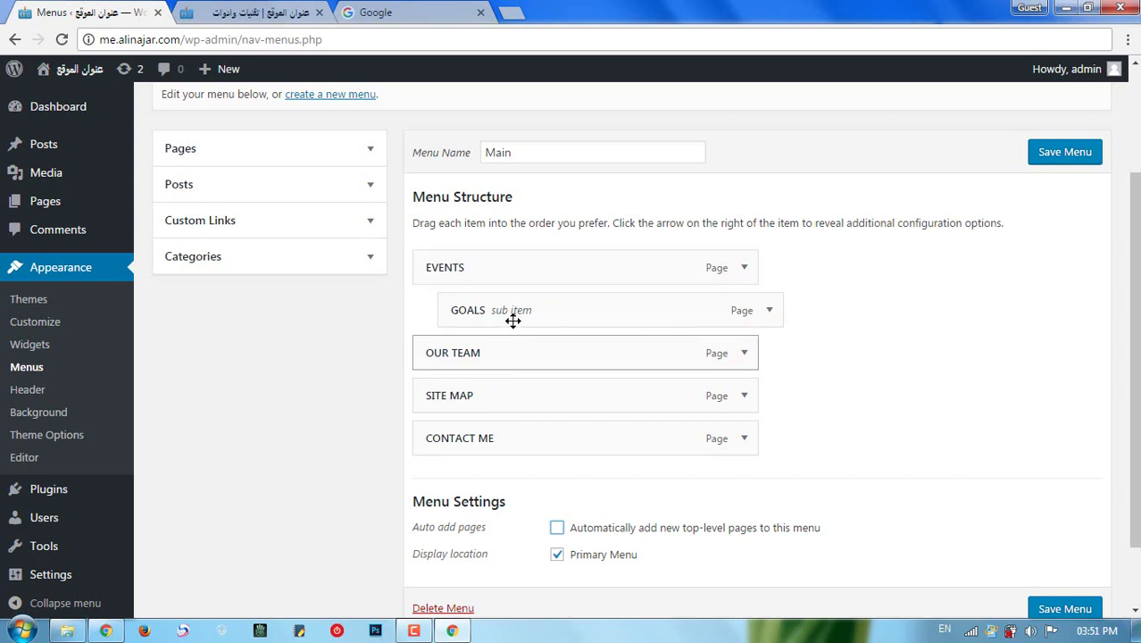
{"action": "left_click", "coordinate": [1049, 150]}
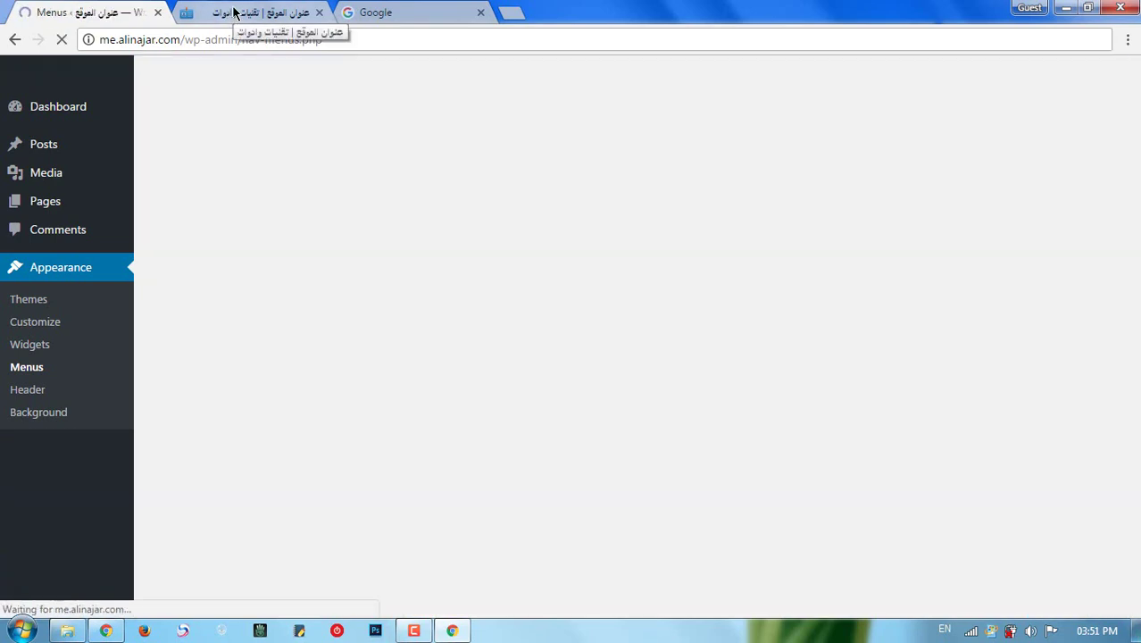
Reload the live site and check the EVENTS submenu for the GOALS entry.
{"action": "left_click", "coordinate": [234, 12]}
{"action": "right_click", "coordinate": [7, 213]}
{"action": "left_click", "coordinate": [64, 261]}
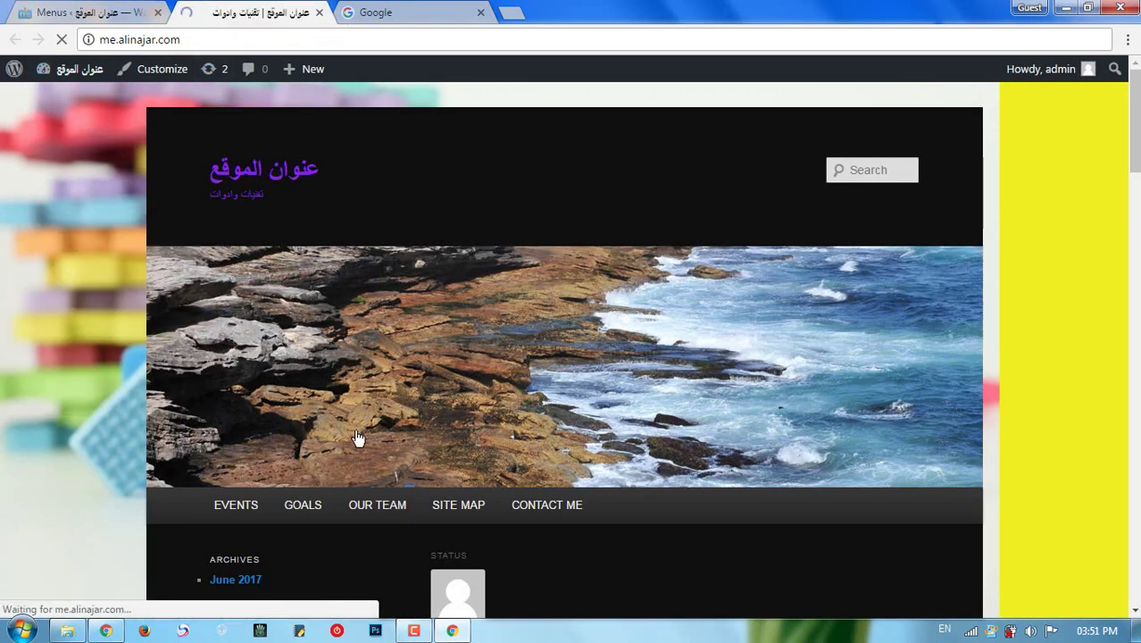
{"action": "mouse_move", "coordinate": [247, 510]}
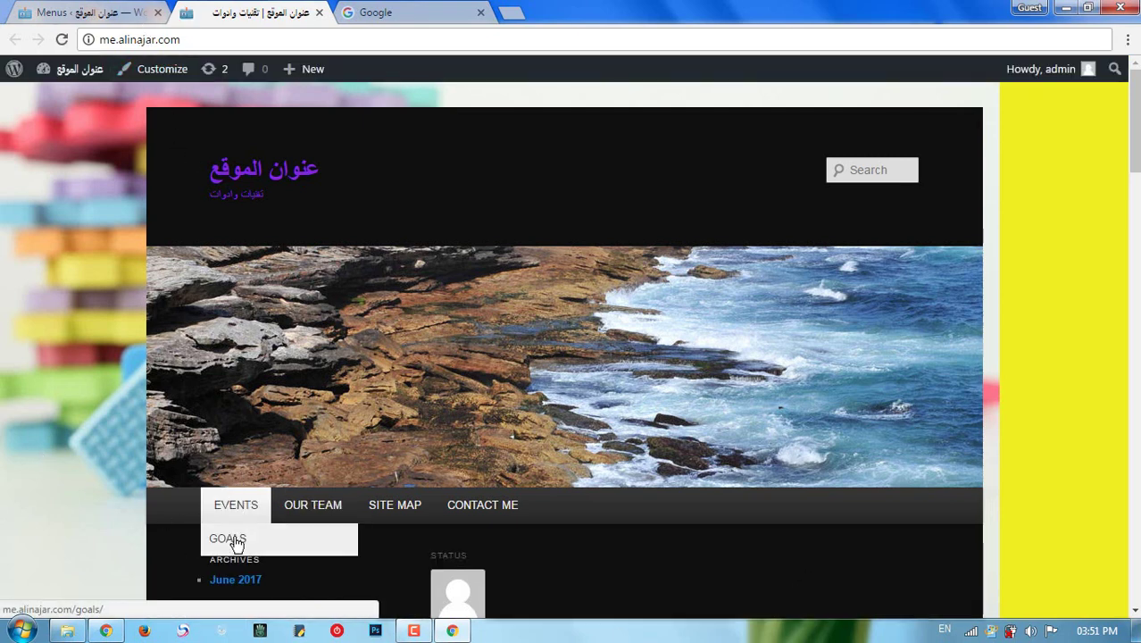
Return to the site admin and start a new page titled EVENT 01.
{"action": "left_click", "coordinate": [108, 9]}
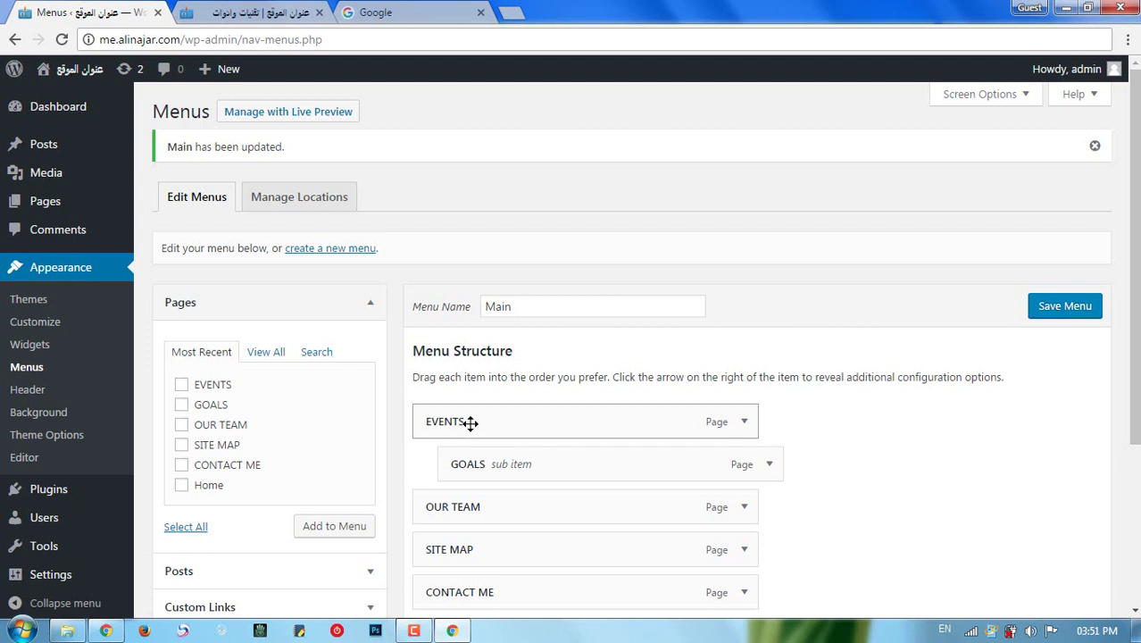
{"action": "left_click", "coordinate": [77, 206]}
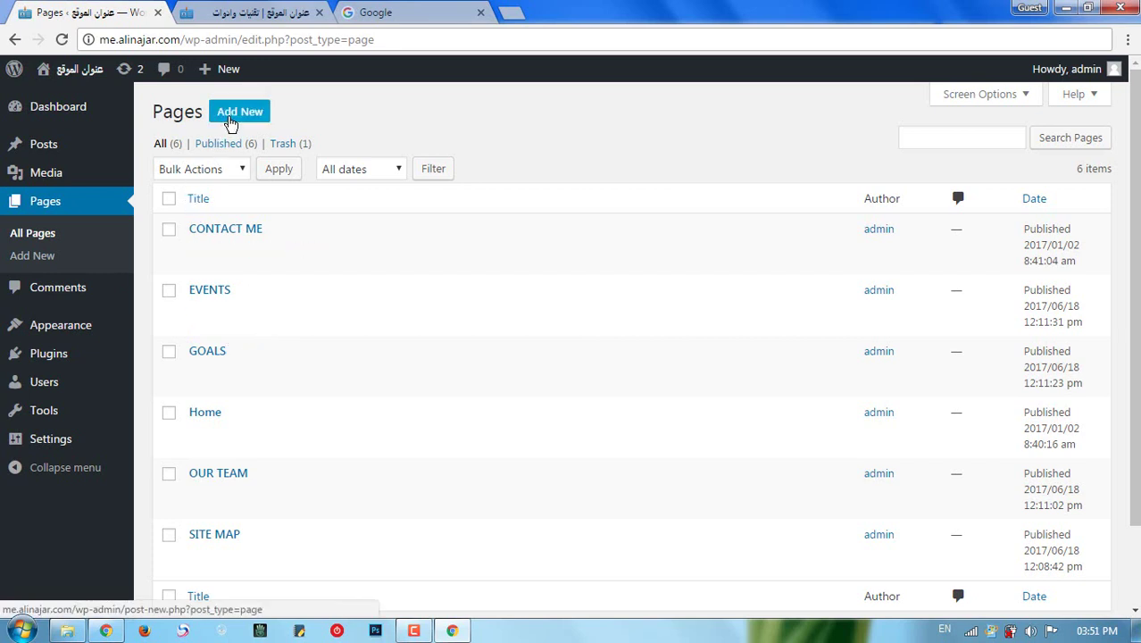
{"action": "left_click", "coordinate": [238, 120]}
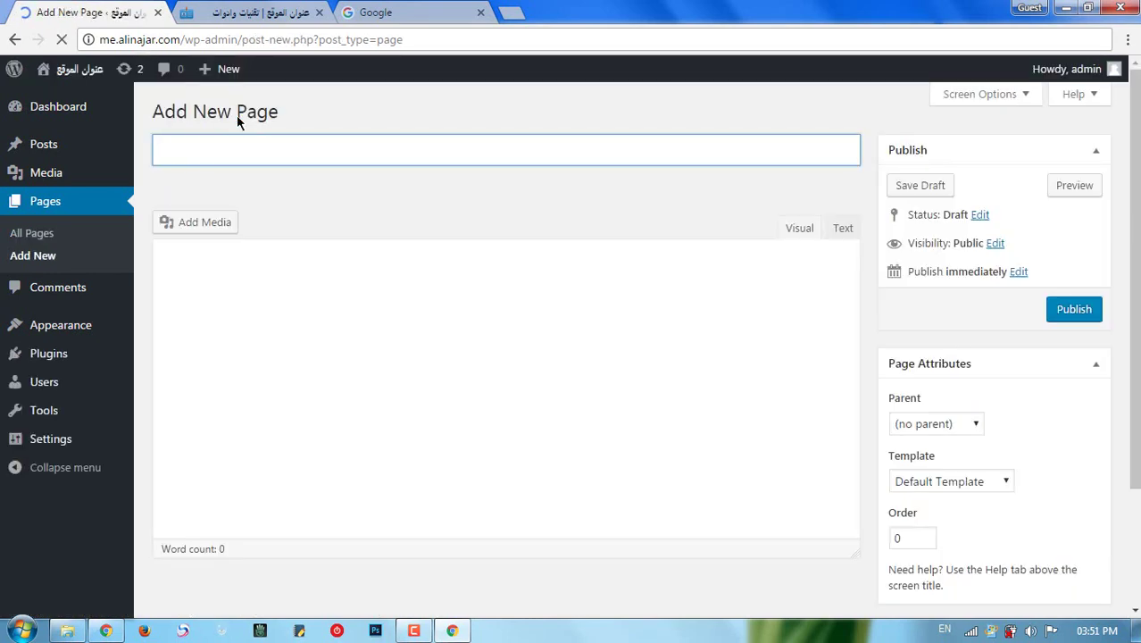
{"action": "type", "text": "EVENT 01"}
Set the new page's parent to EVENTS, keep the Default Template and publish the page.
{"action": "left_click", "coordinate": [946, 425]}
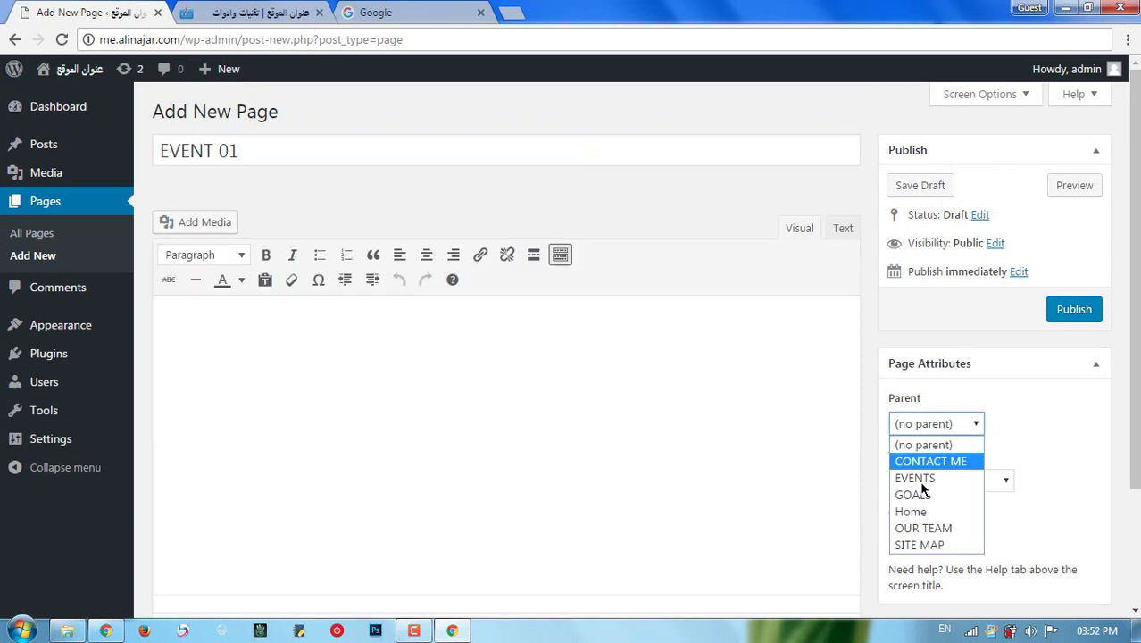
{"action": "left_click", "coordinate": [925, 479]}
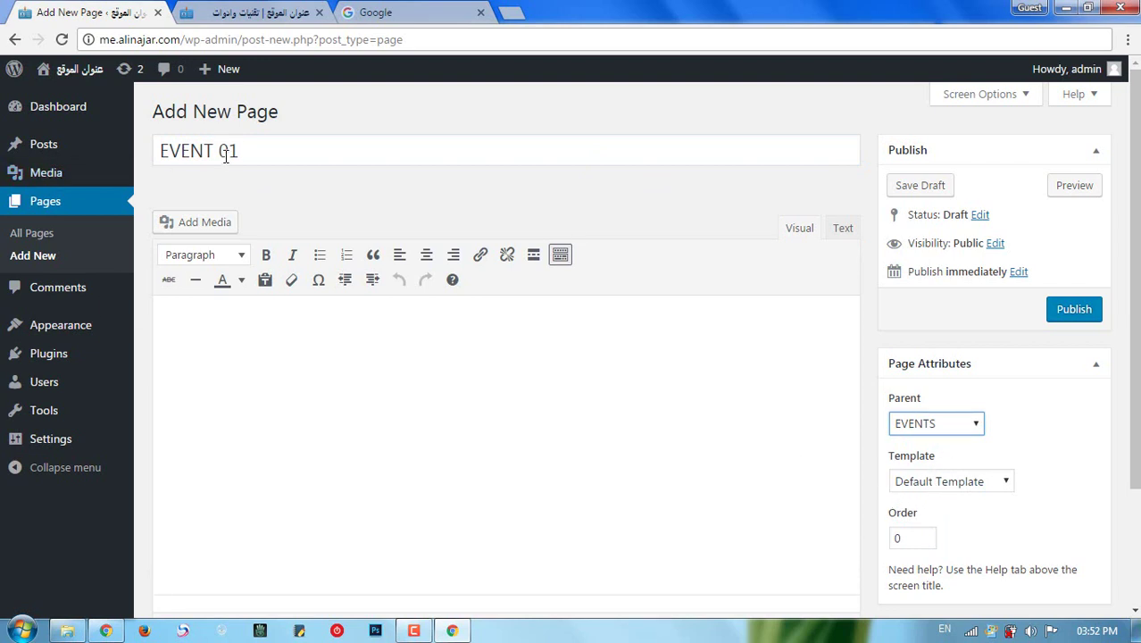
{"action": "left_click", "coordinate": [979, 482]}
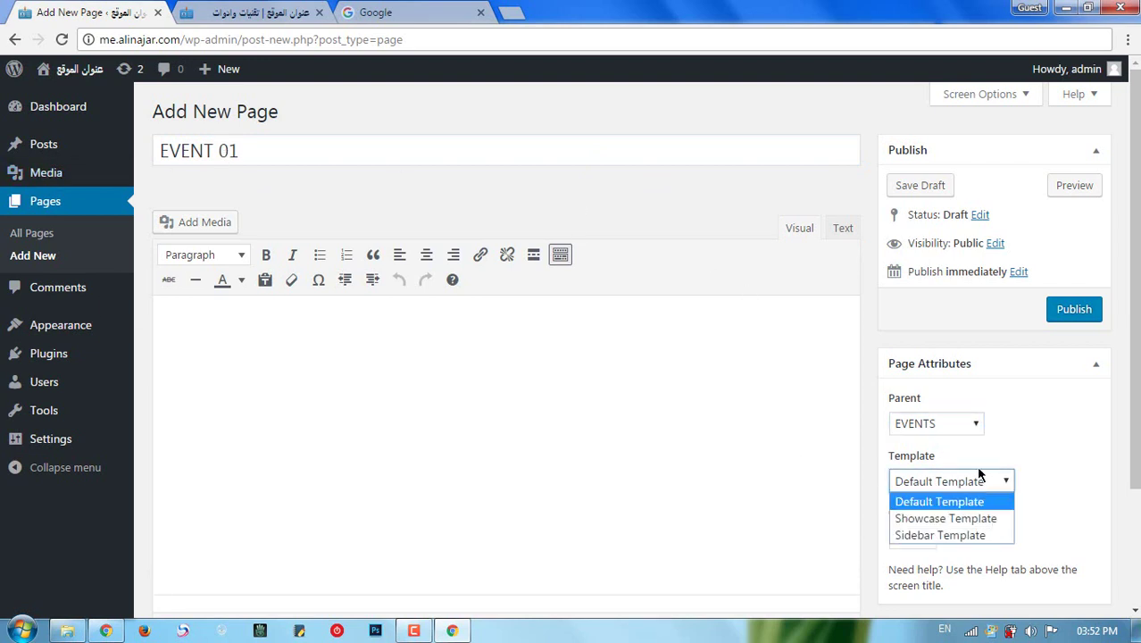
{"action": "left_click", "coordinate": [970, 493]}
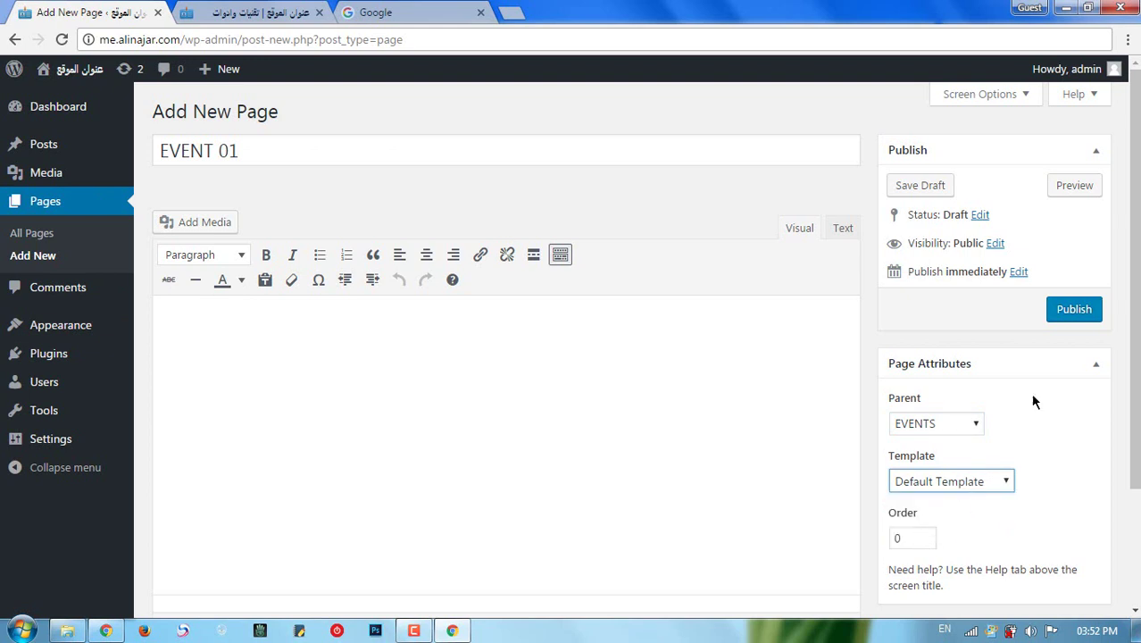
{"action": "left_click", "coordinate": [1069, 315]}
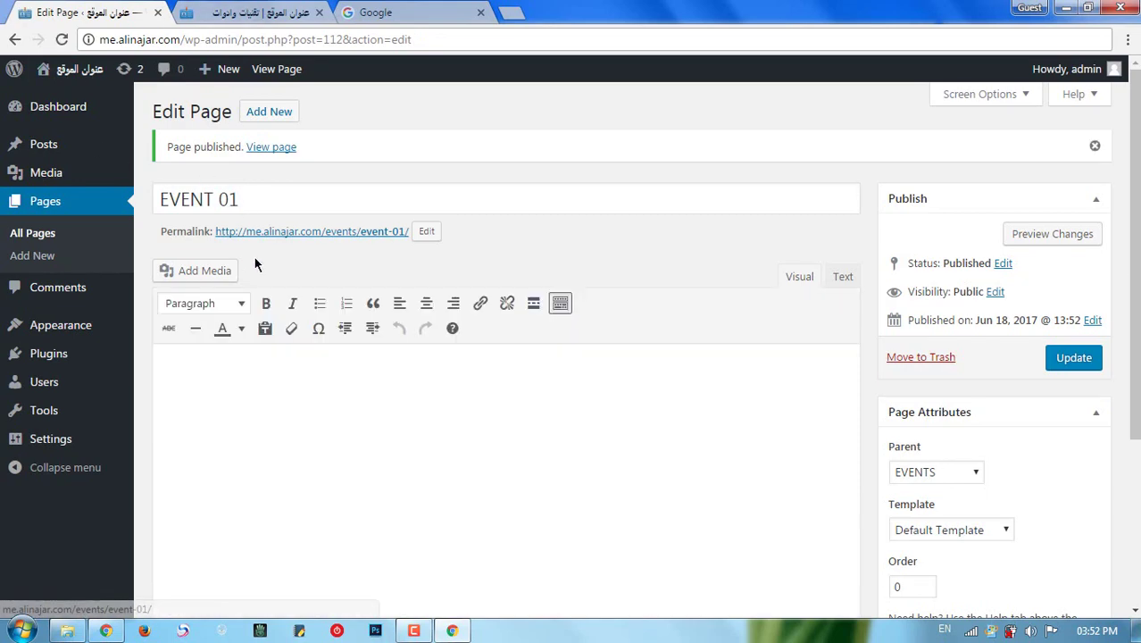
Reload the live site and check whether EVENT 01 is listed under EVENTS in the navigation bar.
{"action": "left_click", "coordinate": [272, 9]}
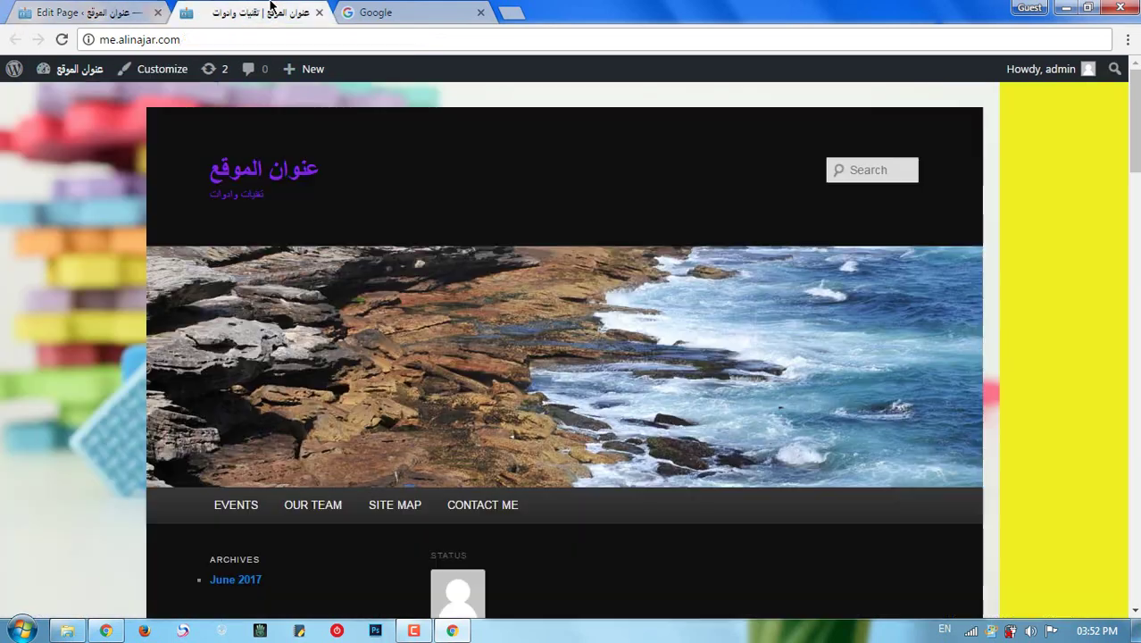
{"action": "right_click", "coordinate": [3, 270]}
{"action": "left_click", "coordinate": [54, 326]}
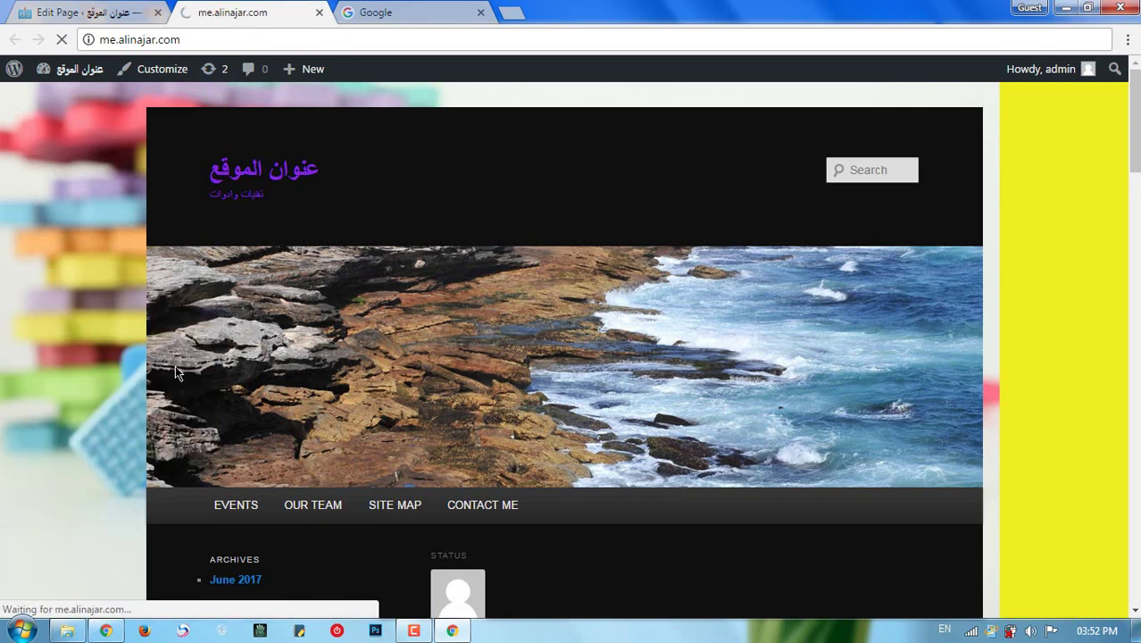
{"action": "scroll", "coordinate": [248, 439], "scroll_direction": "down", "scroll_amount": 1}
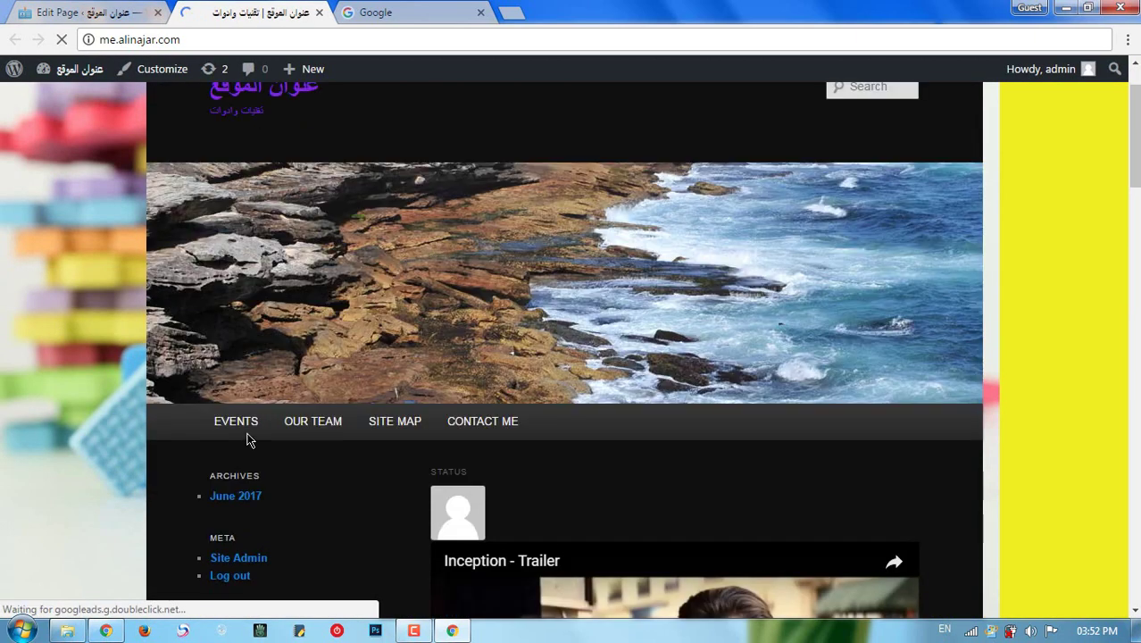
{"action": "mouse_move", "coordinate": [250, 431]}
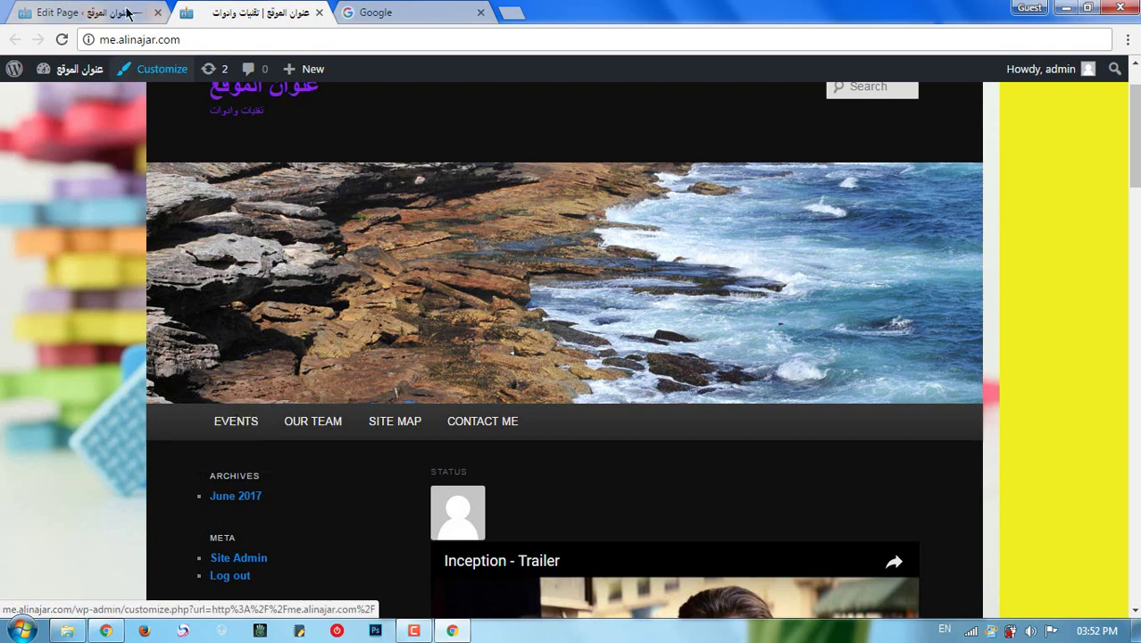
Go back to the menu editor, move GOALS out to the top level and save the Main menu.
{"action": "left_click", "coordinate": [98, 12]}
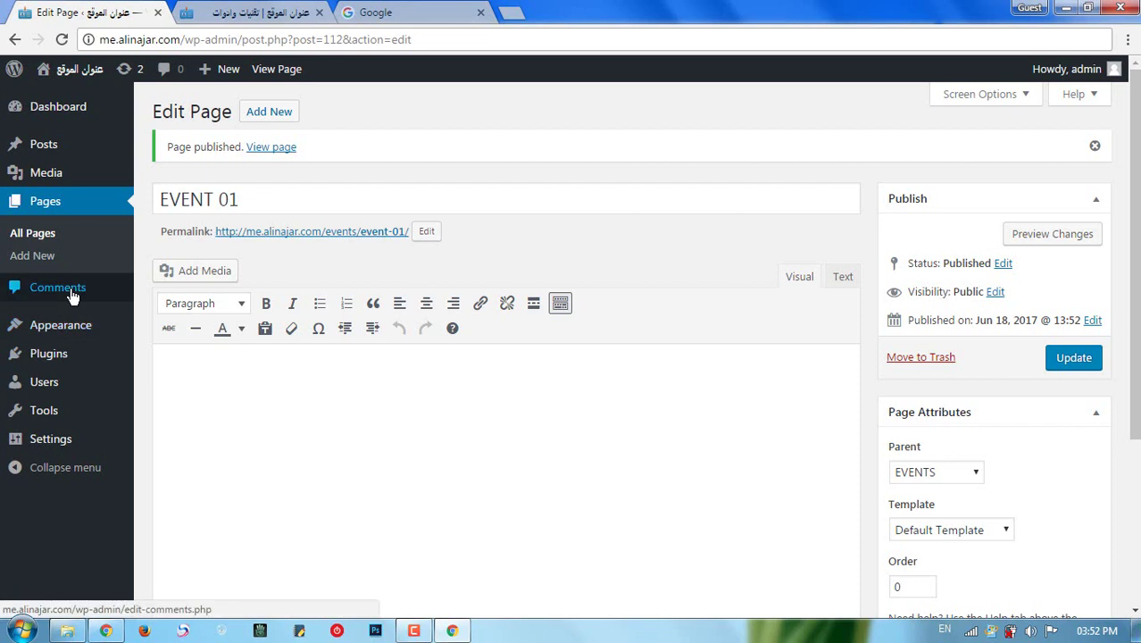
{"action": "mouse_move", "coordinate": [74, 341]}
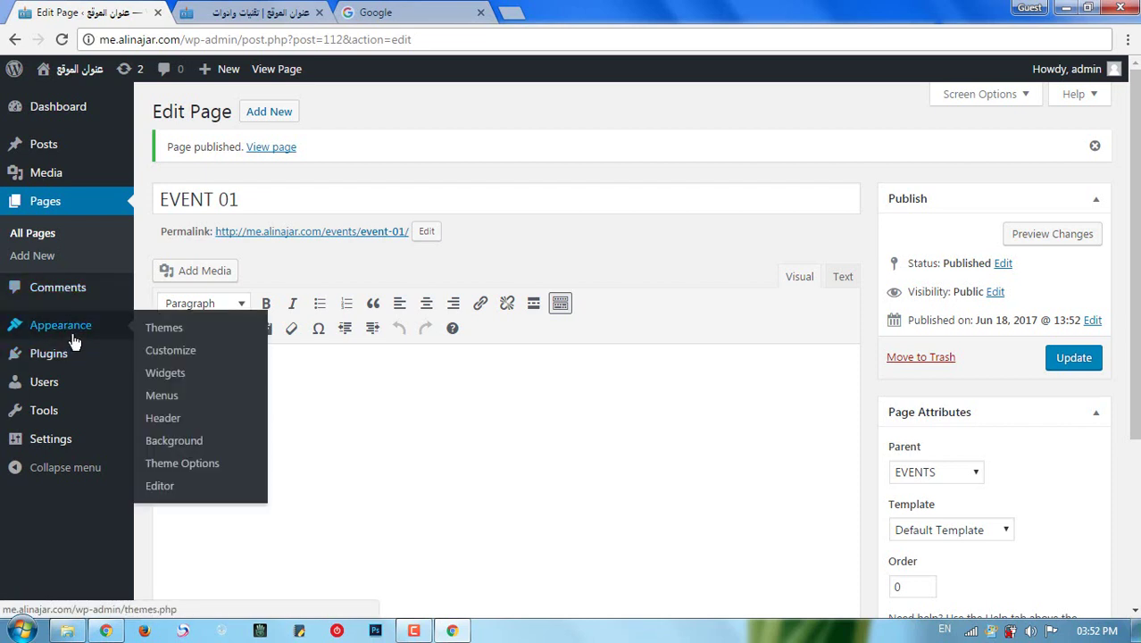
{"action": "left_click", "coordinate": [174, 402]}
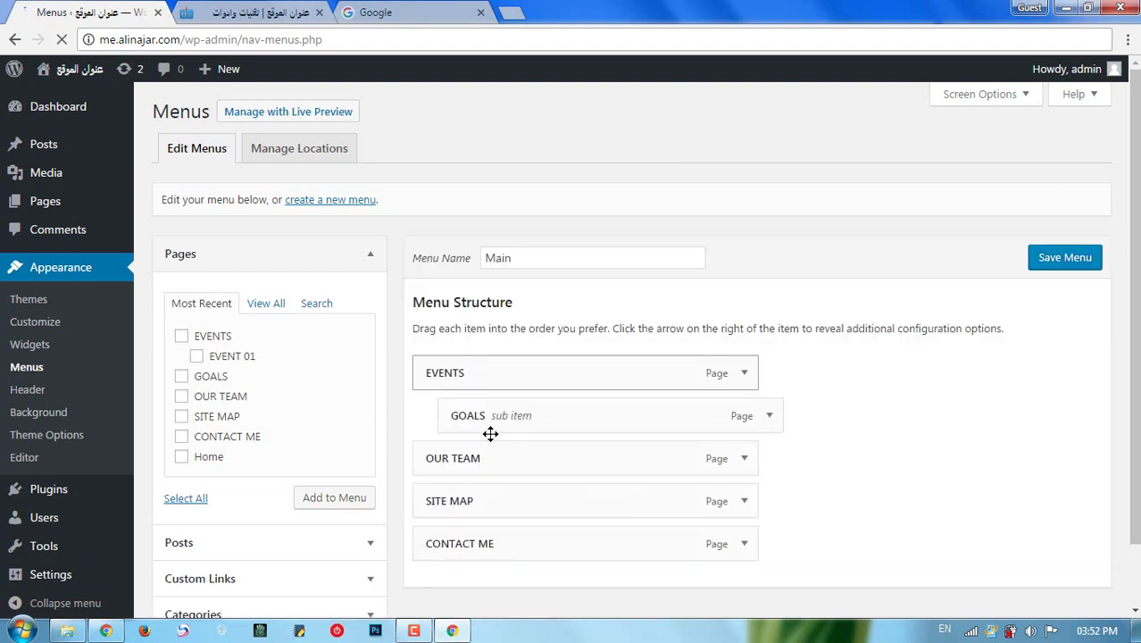
{"action": "left_click_drag", "start_coordinate": [506, 415], "coordinate": [482, 414]}
{"action": "left_click", "coordinate": [1082, 259]}
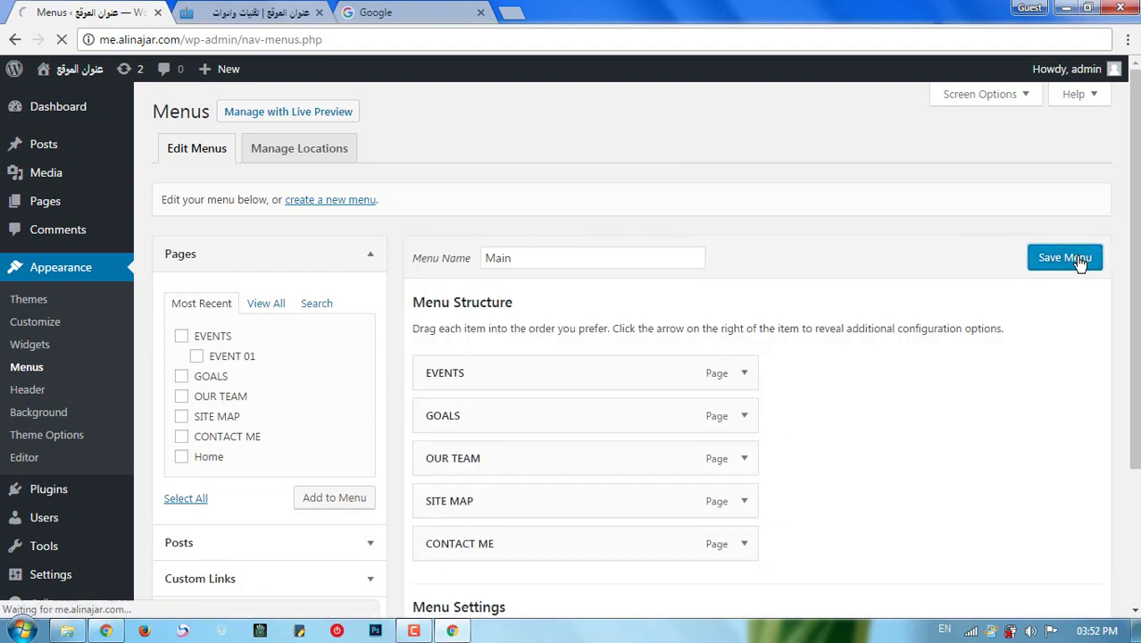
{"action": "scroll", "coordinate": [1035, 317], "scroll_direction": "down", "scroll_amount": 2}
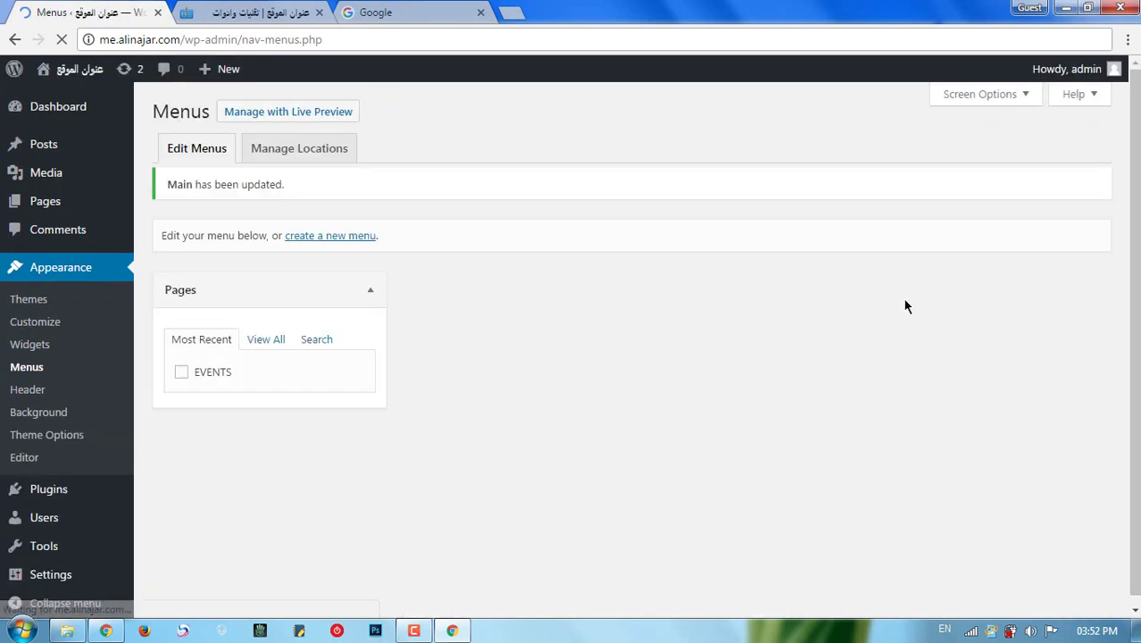
Reload the live site and check that GOALS is a top-level entry in the navigation bar.
{"action": "left_click", "coordinate": [254, 12]}
{"action": "right_click", "coordinate": [81, 232]}
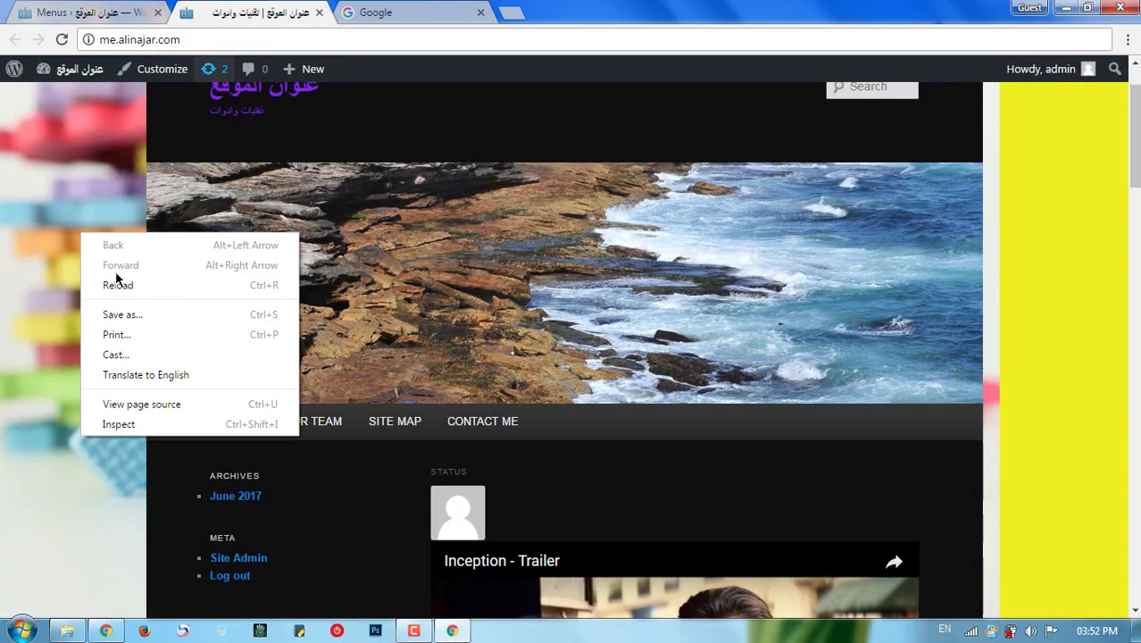
{"action": "left_click", "coordinate": [122, 286]}
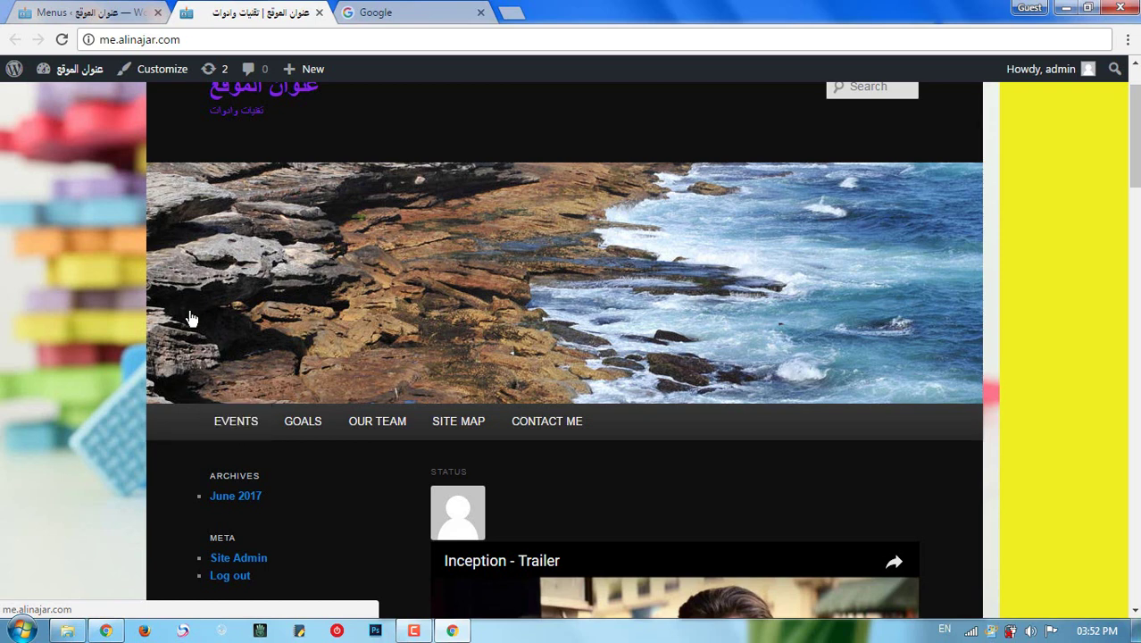
Enable automatic adding of new top-level pages for the Main menu and save it.
{"action": "left_click", "coordinate": [80, 12]}
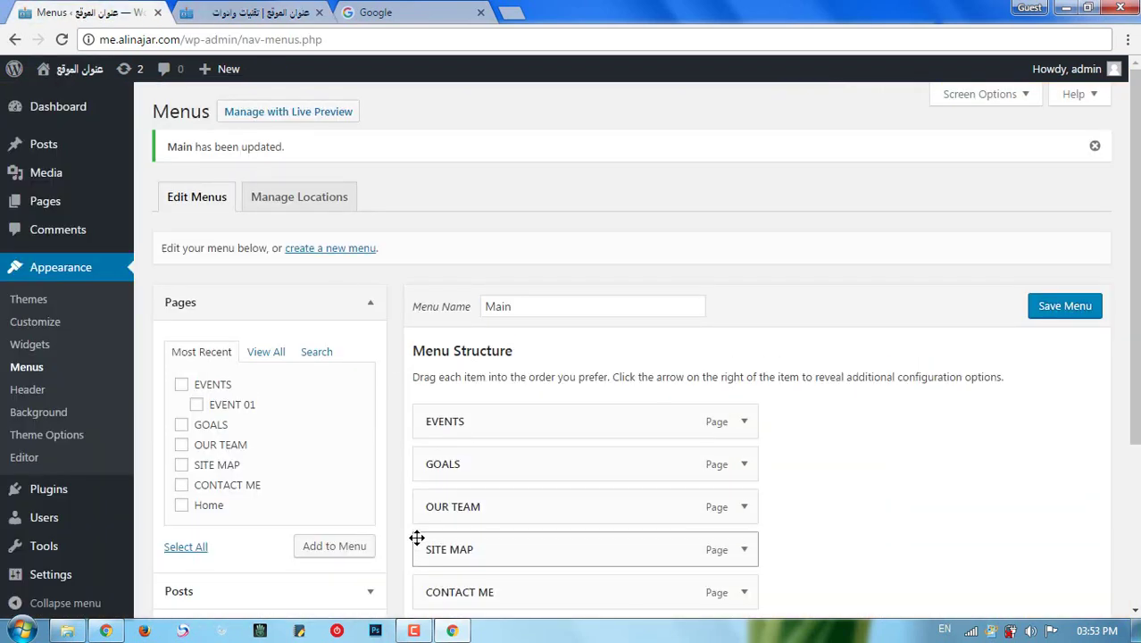
{"action": "scroll", "coordinate": [437, 541], "scroll_direction": "down", "scroll_amount": 3}
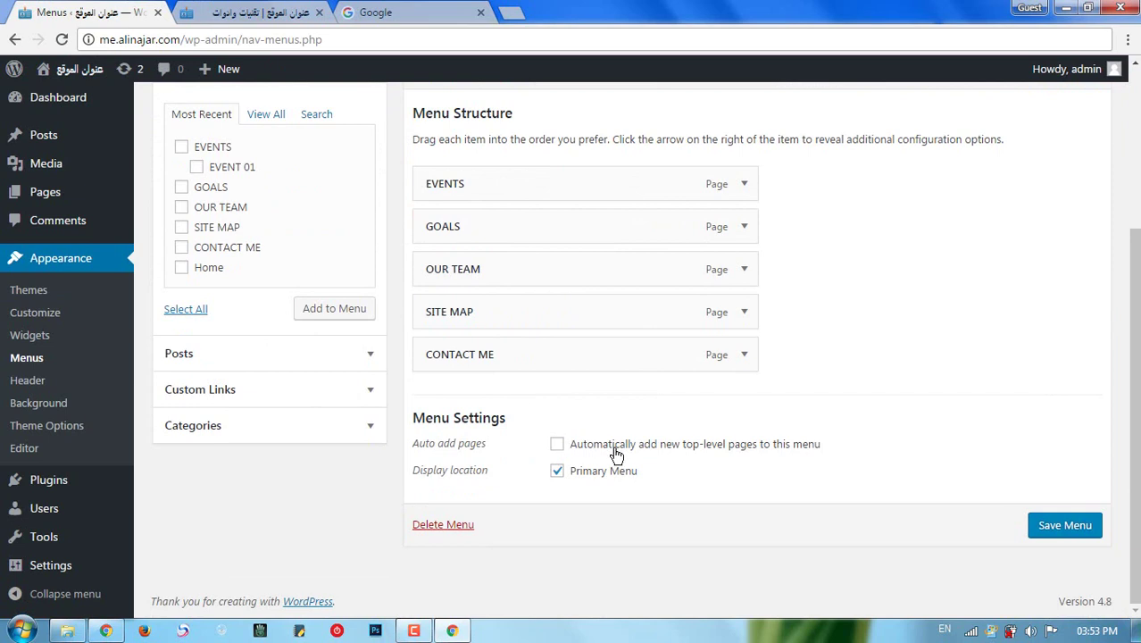
{"action": "left_click", "coordinate": [649, 448]}
{"action": "left_click", "coordinate": [1049, 525]}
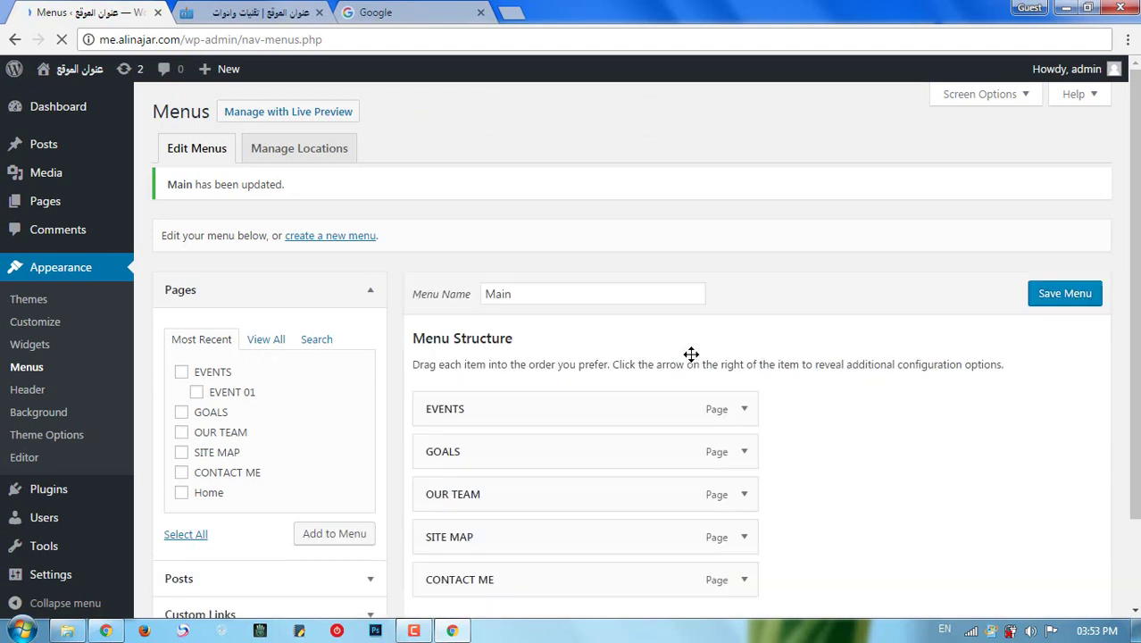
Reload the live site and look for a submenu under EVENTS with the auto-add setting enabled.
{"action": "left_click", "coordinate": [234, 13]}
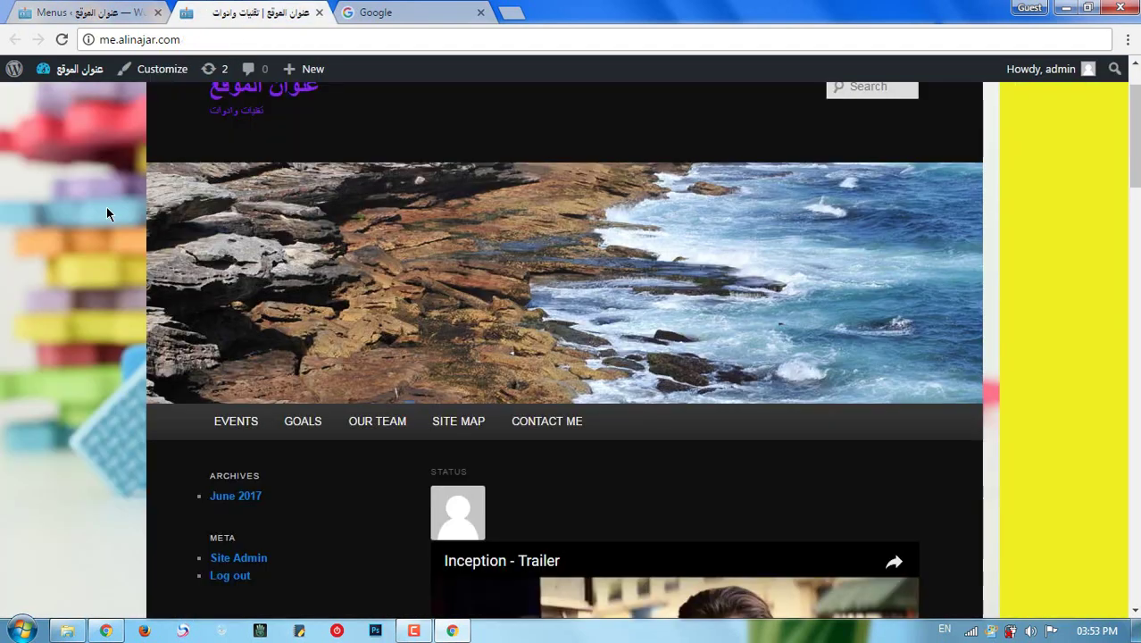
{"action": "right_click", "coordinate": [75, 218]}
{"action": "left_click", "coordinate": [111, 266]}
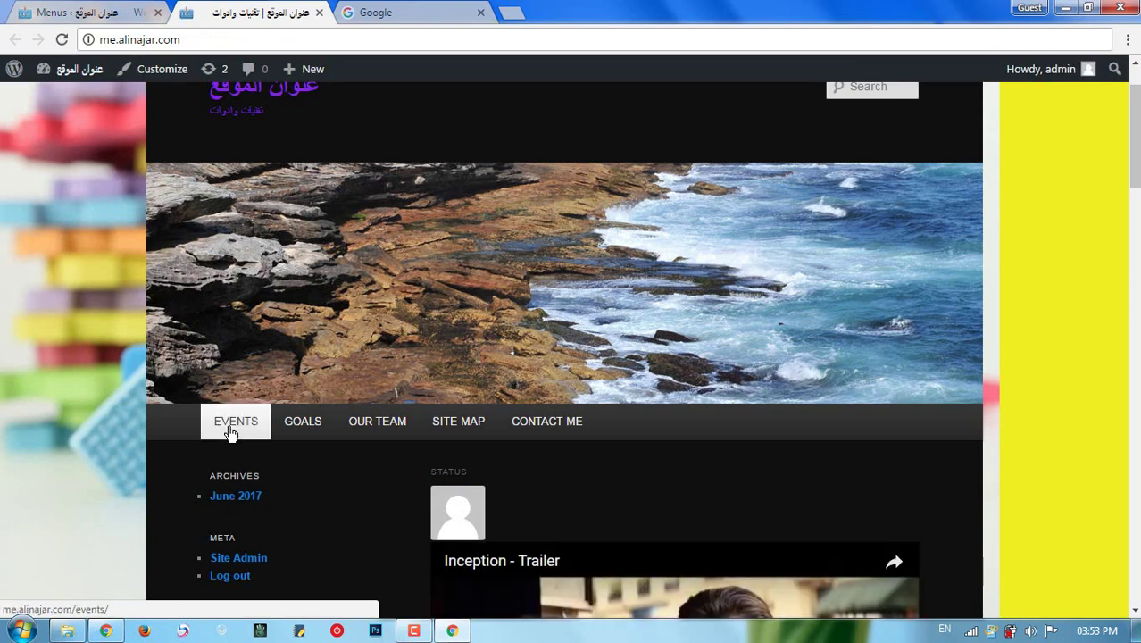
Return to the menu editor and add the EVENT 01 page to the Main menu.
{"action": "left_click", "coordinate": [98, 13]}
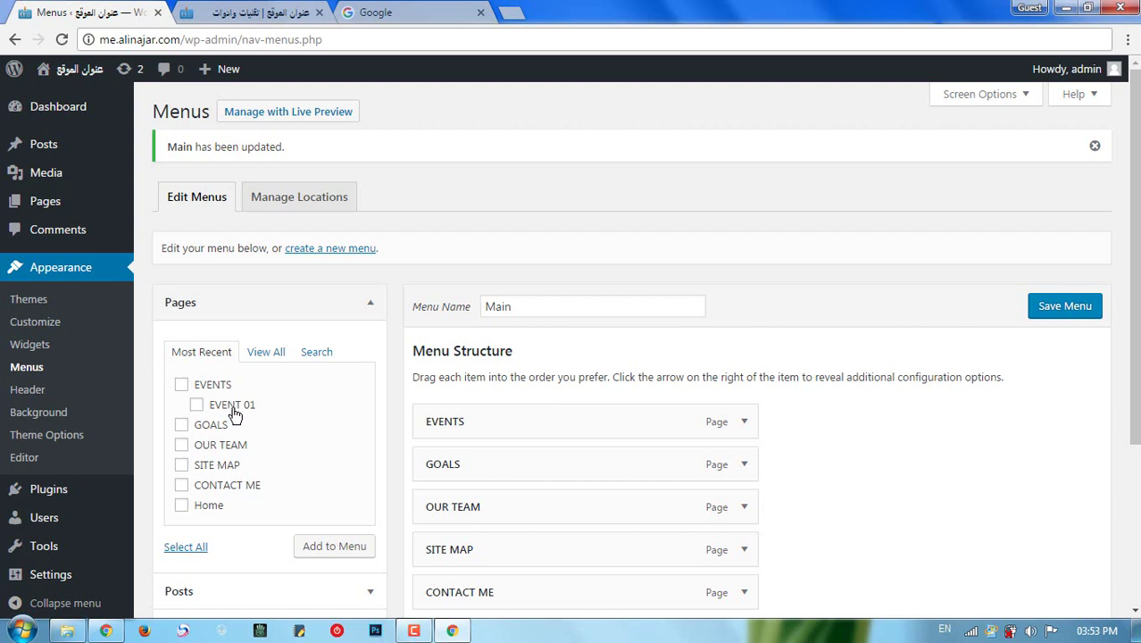
{"action": "left_click", "coordinate": [344, 546]}
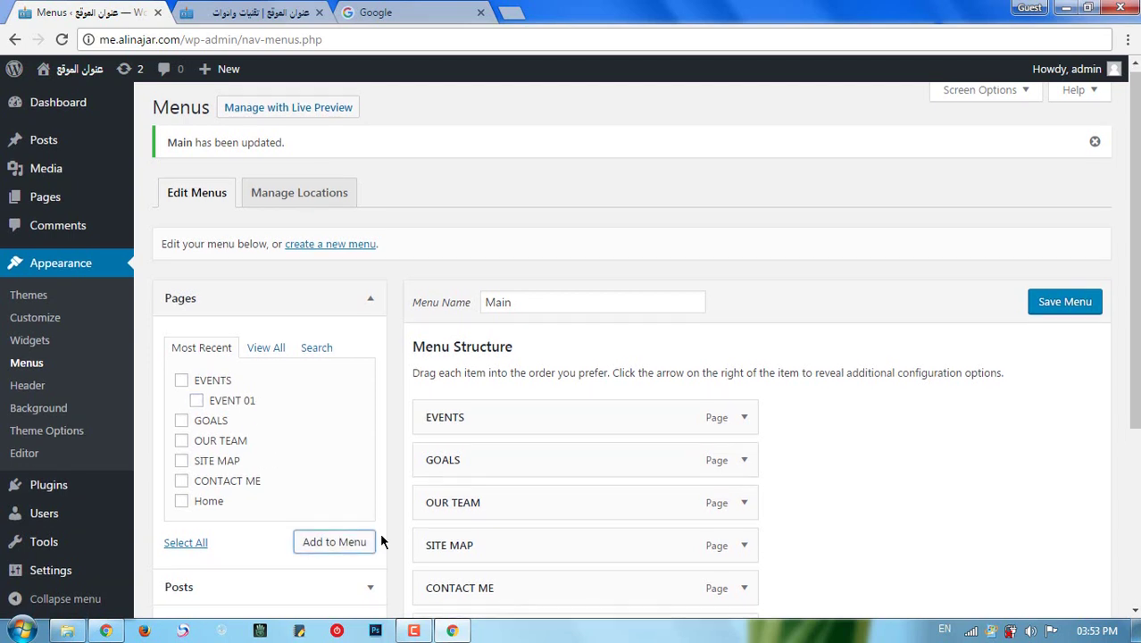
Remove EVENT 01 from the Main menu and save the menu with automatic adding of new top-level pages disabled.
{"action": "scroll", "coordinate": [379, 532], "scroll_direction": "down", "scroll_amount": 2}
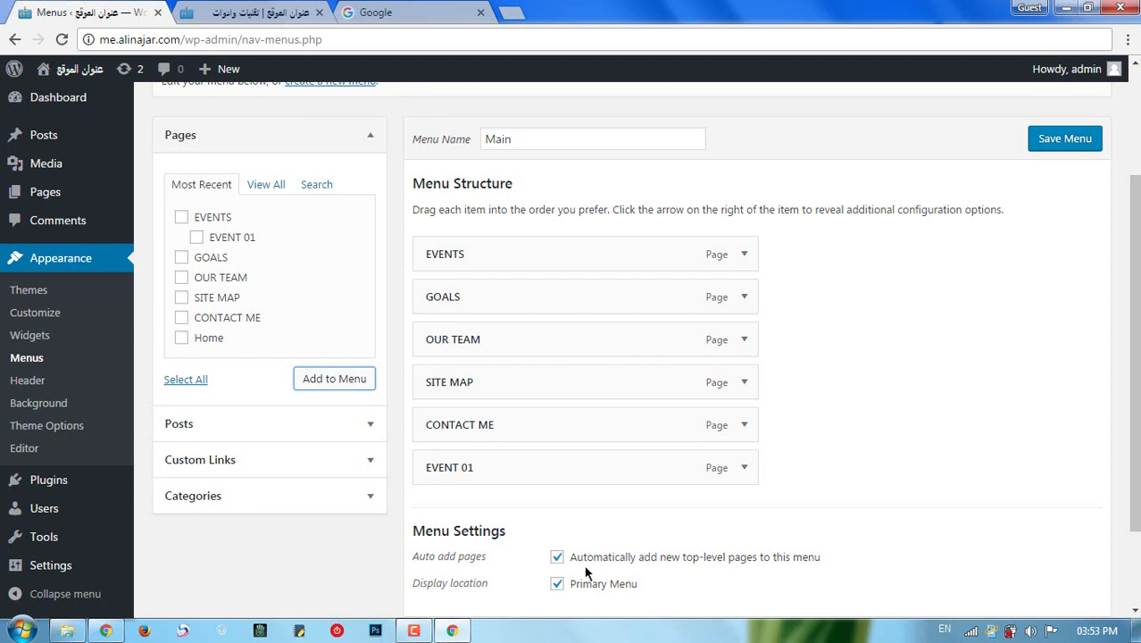
{"action": "left_click", "coordinate": [749, 468]}
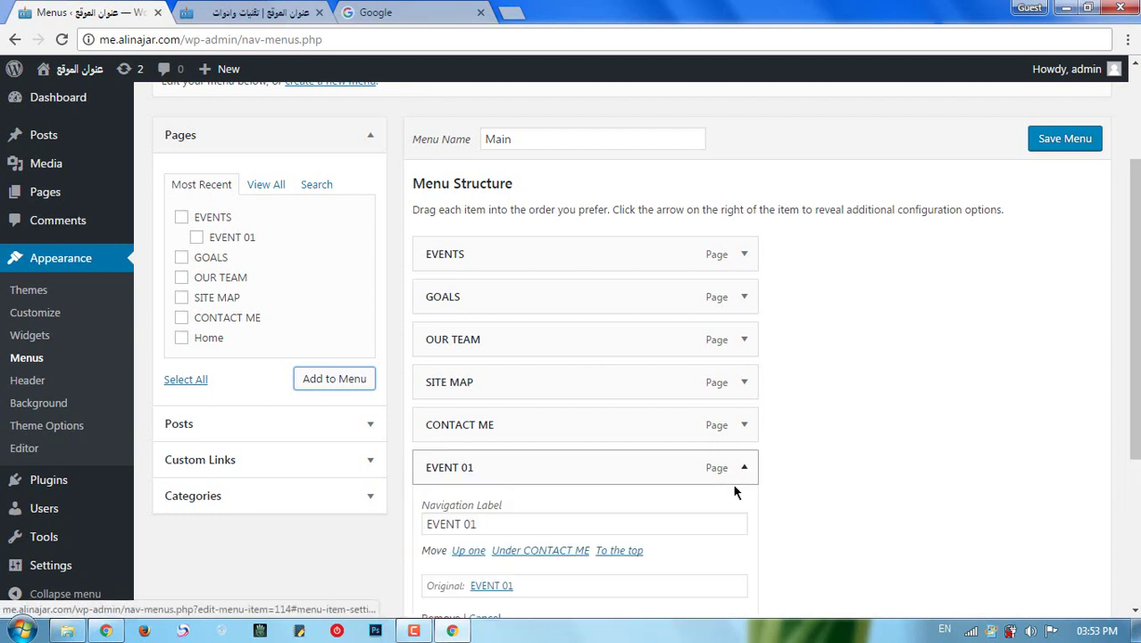
{"action": "scroll", "coordinate": [483, 562], "scroll_direction": "down", "scroll_amount": 1}
{"action": "left_click", "coordinate": [438, 533]}
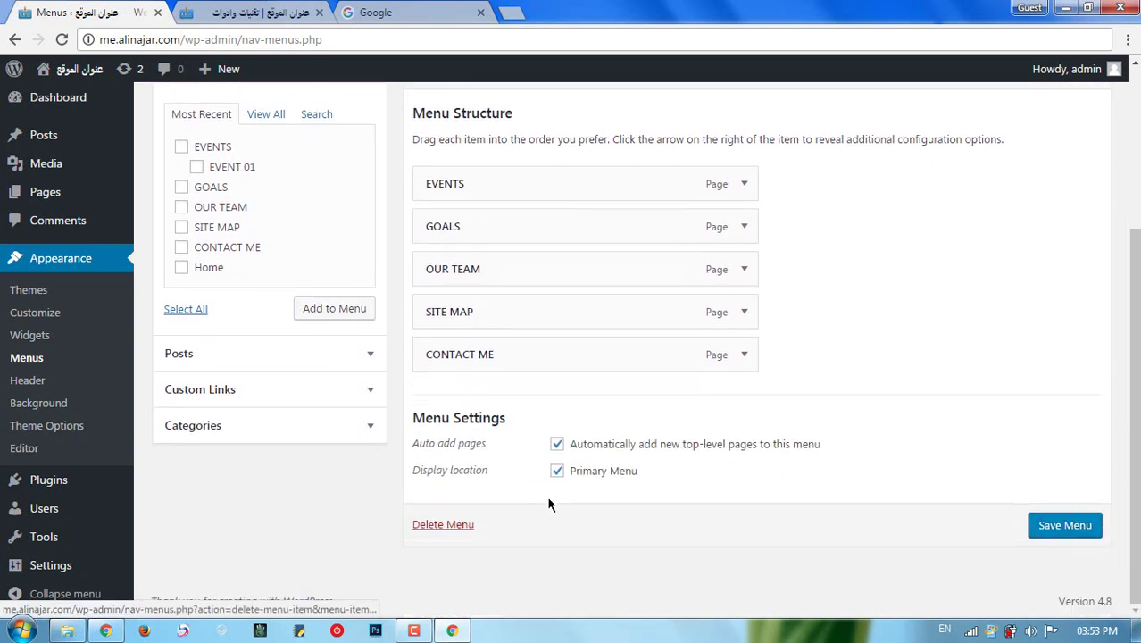
{"action": "left_click", "coordinate": [558, 445]}
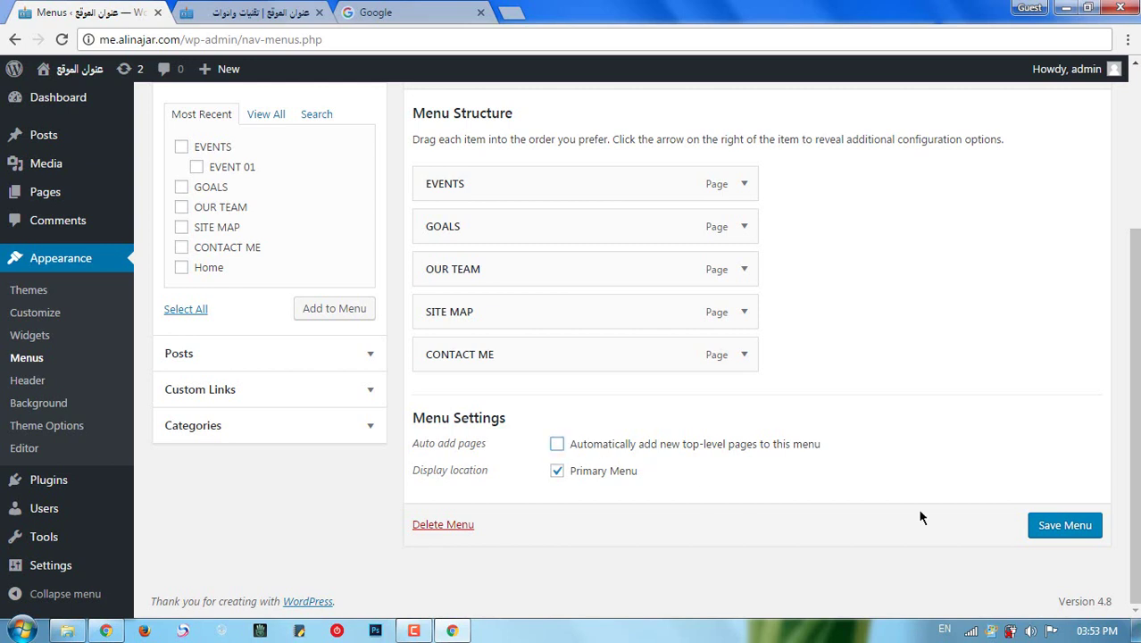
{"action": "left_click", "coordinate": [1048, 529]}
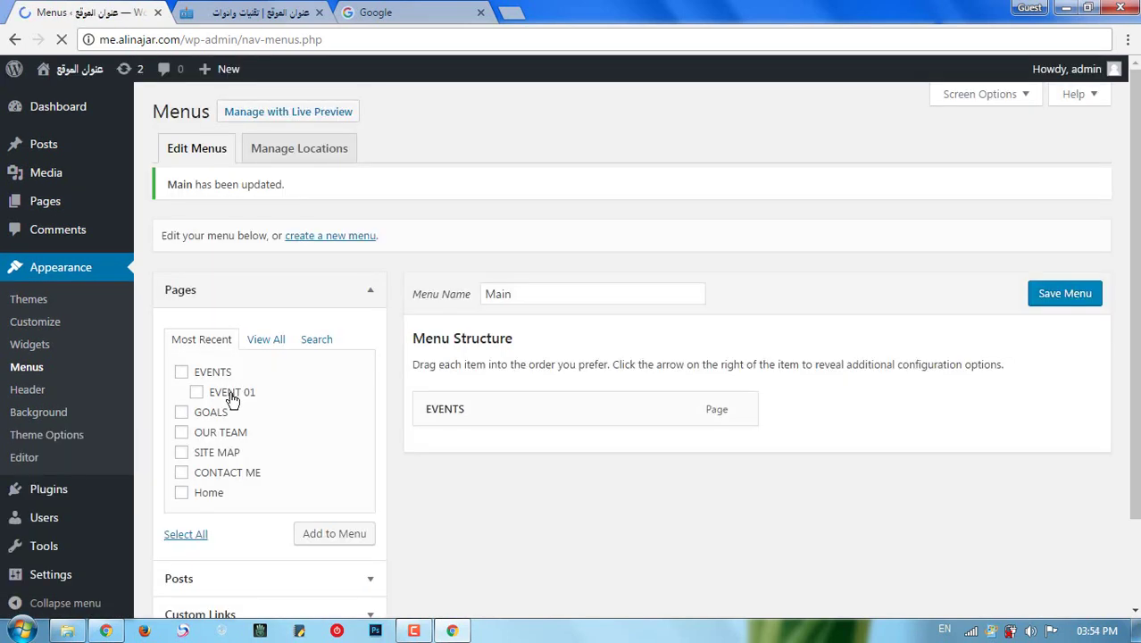
Add the EVENT 01 page to the Main menu as a sub item of EVENTS and save the menu.
{"action": "left_click", "coordinate": [229, 410]}
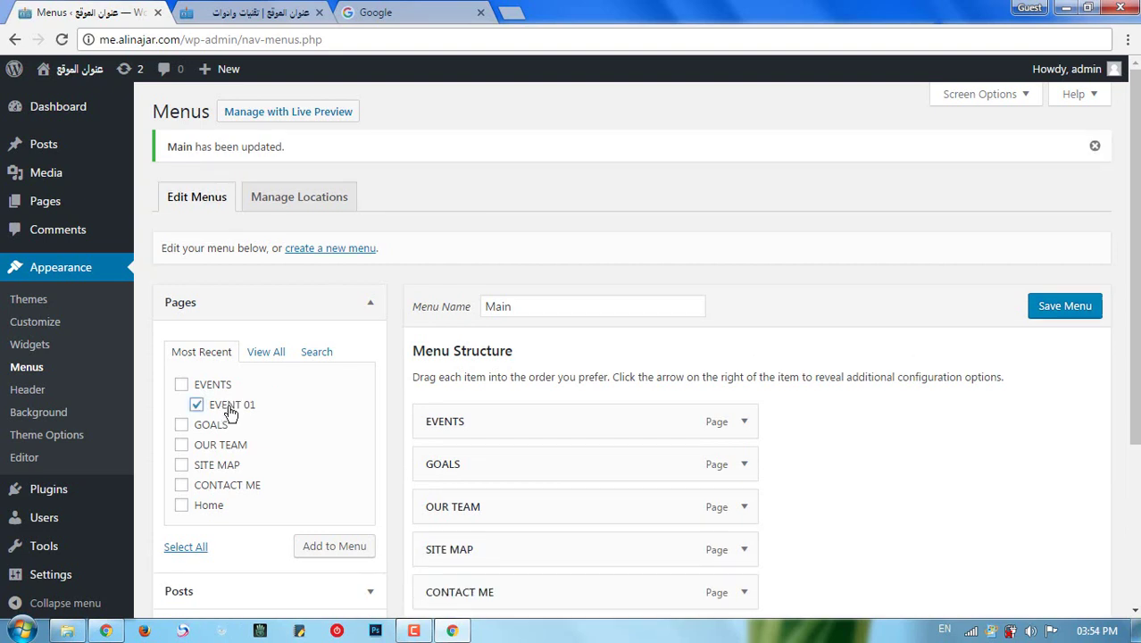
{"action": "left_click", "coordinate": [332, 549]}
{"action": "scroll", "coordinate": [338, 559], "scroll_direction": "down", "scroll_amount": 1}
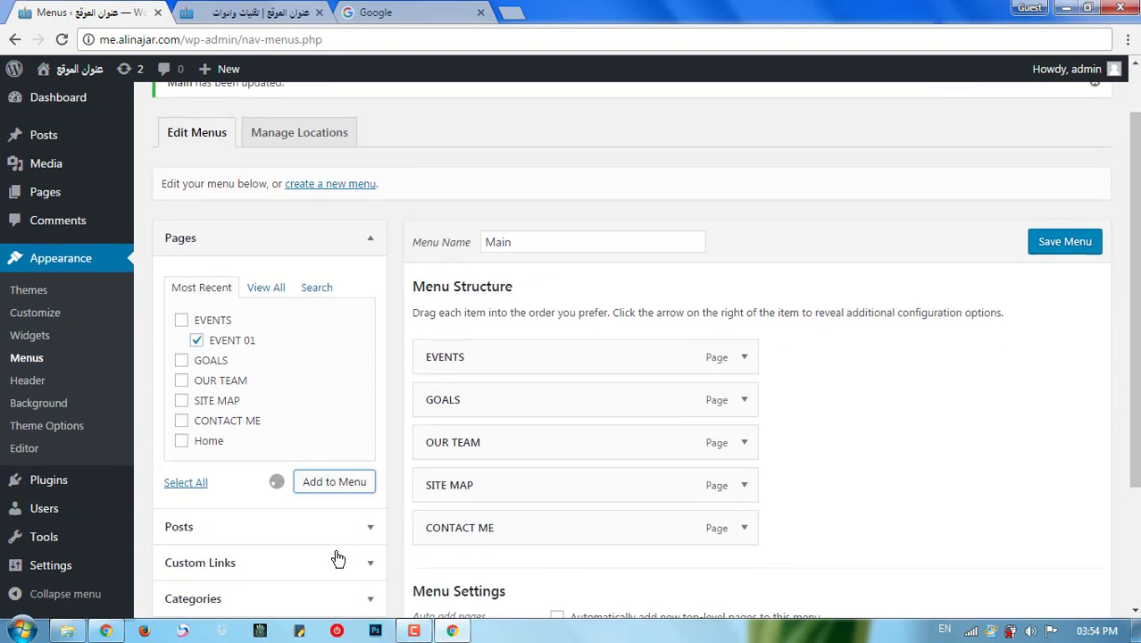
{"action": "scroll", "coordinate": [339, 559], "scroll_direction": "down", "scroll_amount": 1}
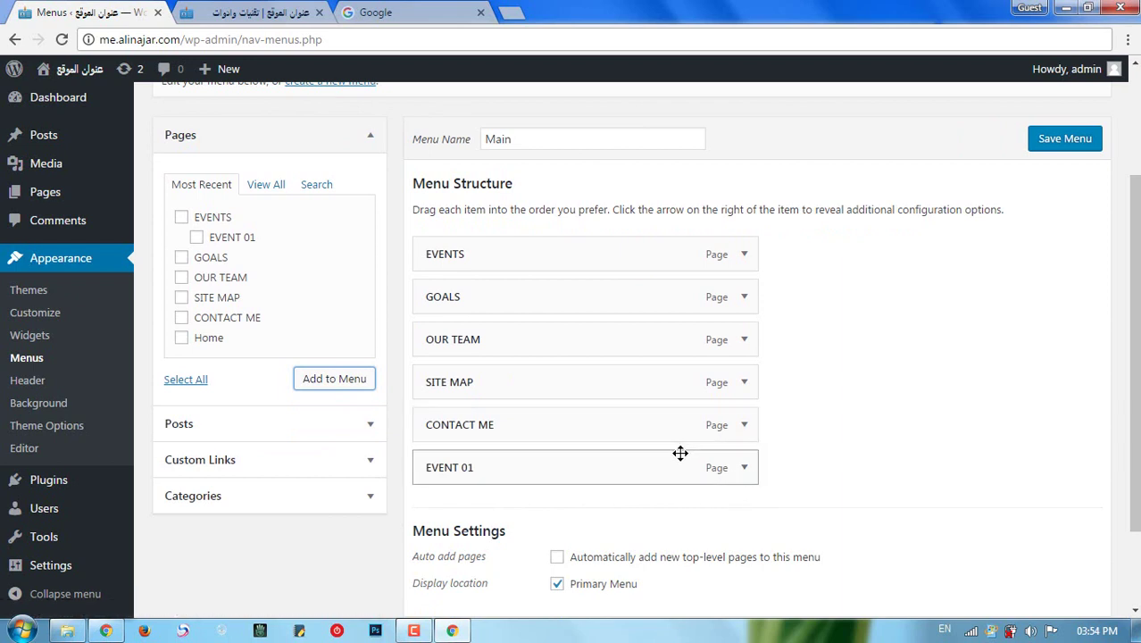
{"action": "left_click_drag", "start_coordinate": [589, 473], "coordinate": [711, 309]}
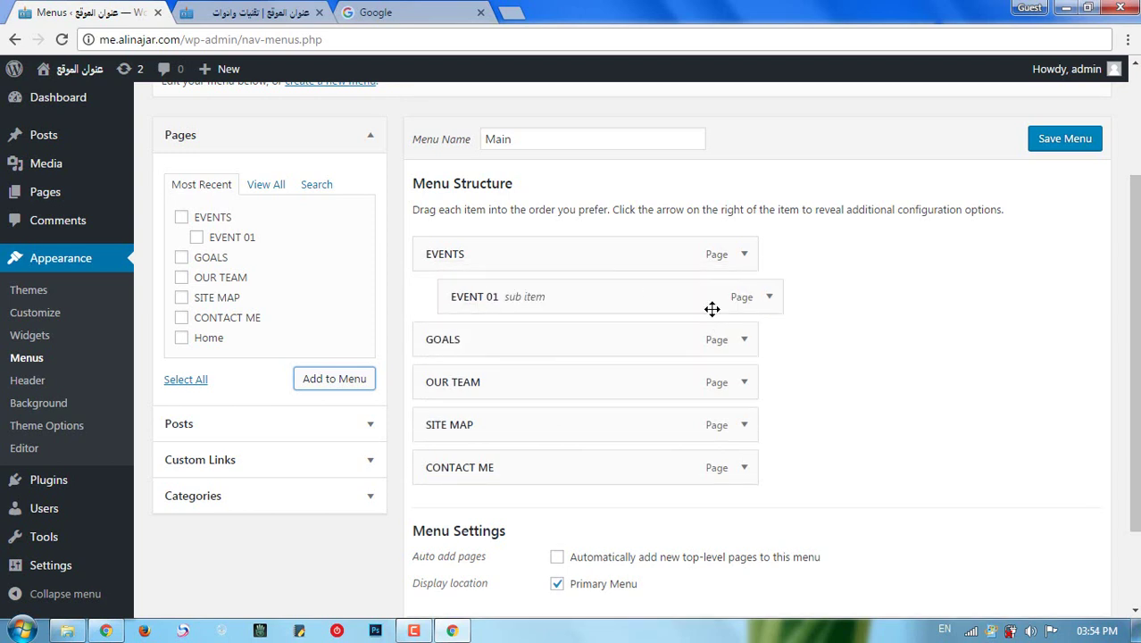
{"action": "left_click", "coordinate": [1040, 150]}
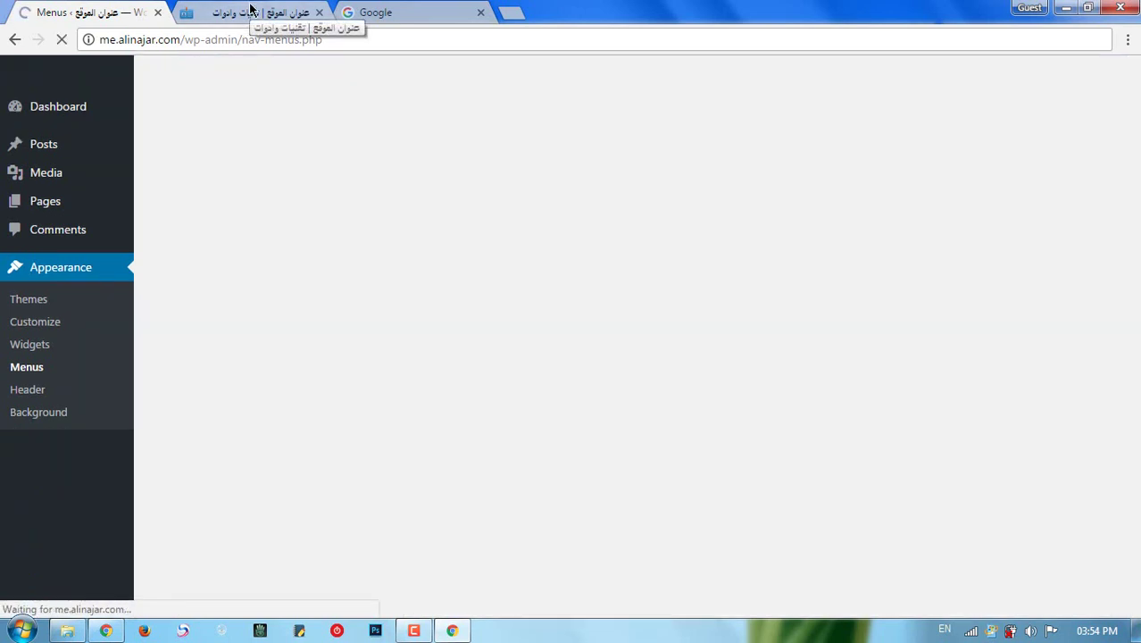
Reload the live site and check the submenu under EVENTS in the navigation bar.
{"action": "left_click", "coordinate": [250, 9]}
{"action": "right_click", "coordinate": [73, 338]}
{"action": "left_click", "coordinate": [108, 387]}
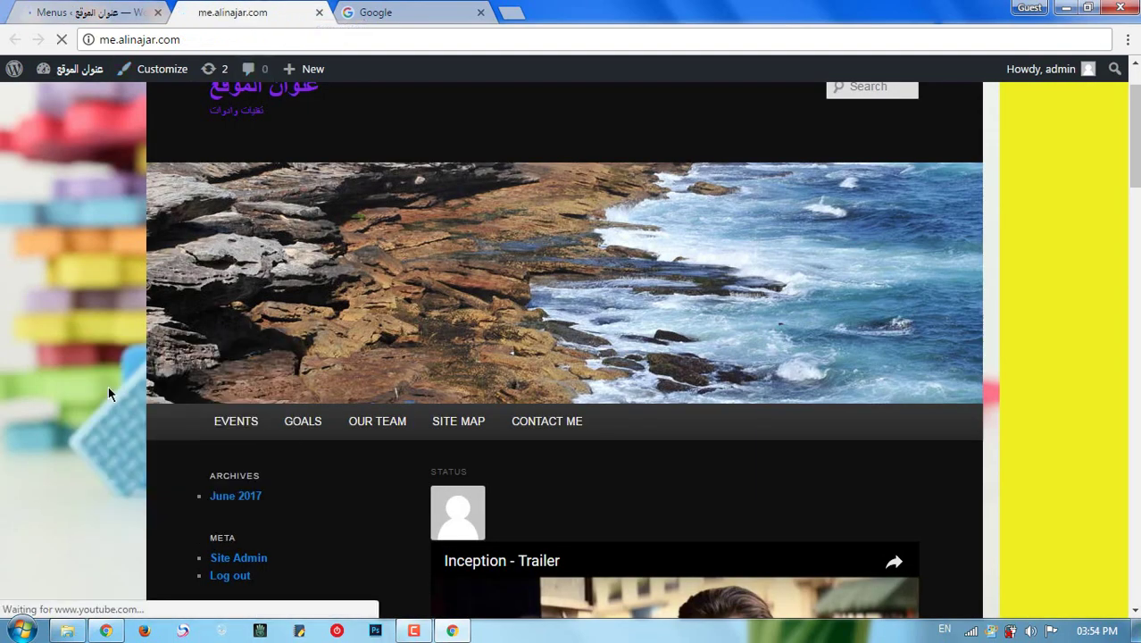
{"action": "mouse_move", "coordinate": [228, 431]}
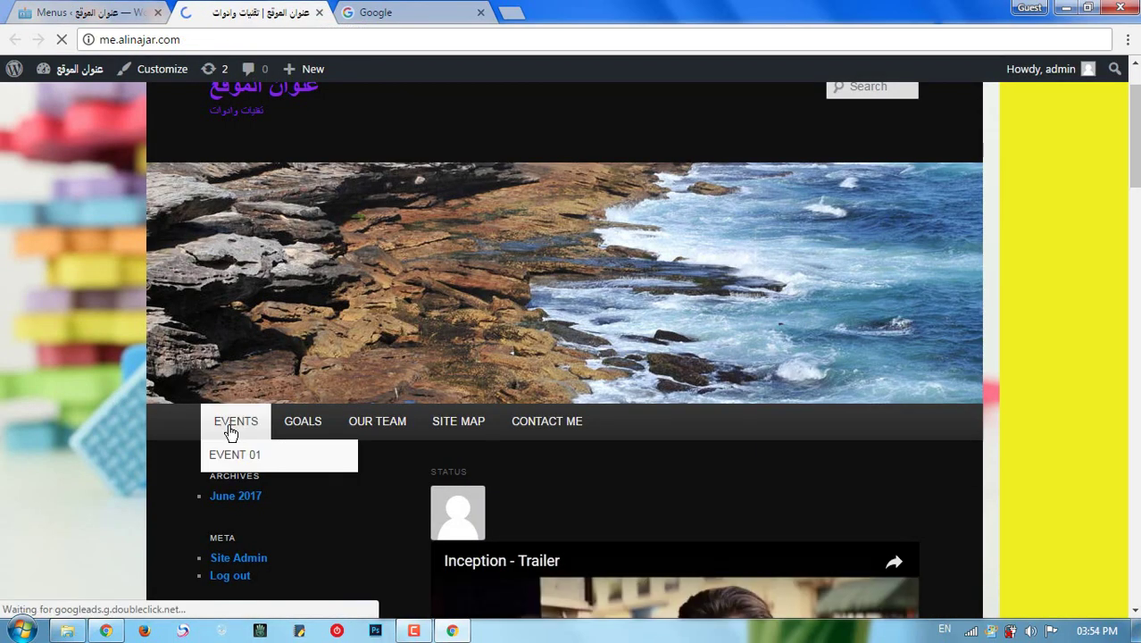
Return to the menu editor, remove both EVENT 01 and EVENTS from the Main menu, and save it.
{"action": "left_click", "coordinate": [77, 13]}
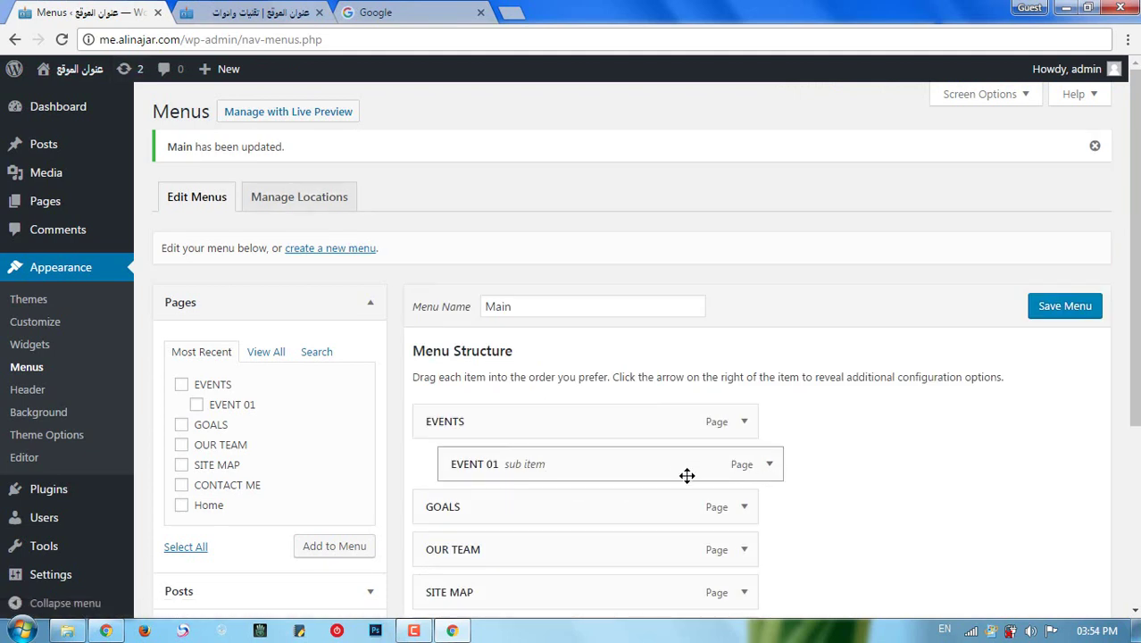
{"action": "scroll", "coordinate": [685, 478], "scroll_direction": "down", "scroll_amount": 2}
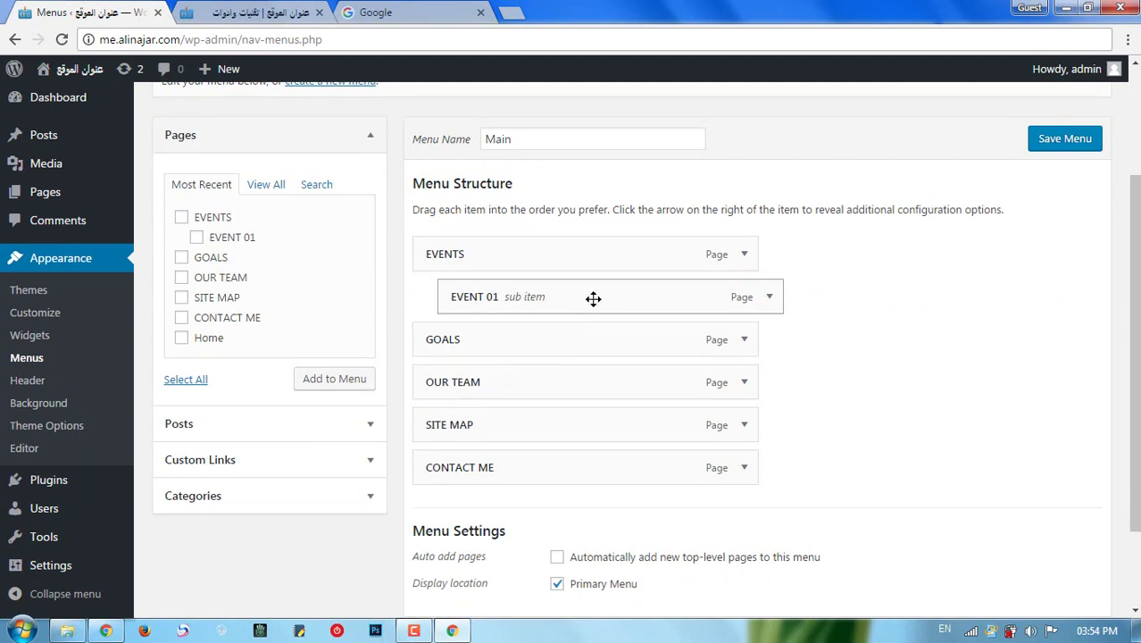
{"action": "left_click_drag", "start_coordinate": [654, 305], "coordinate": [603, 308]}
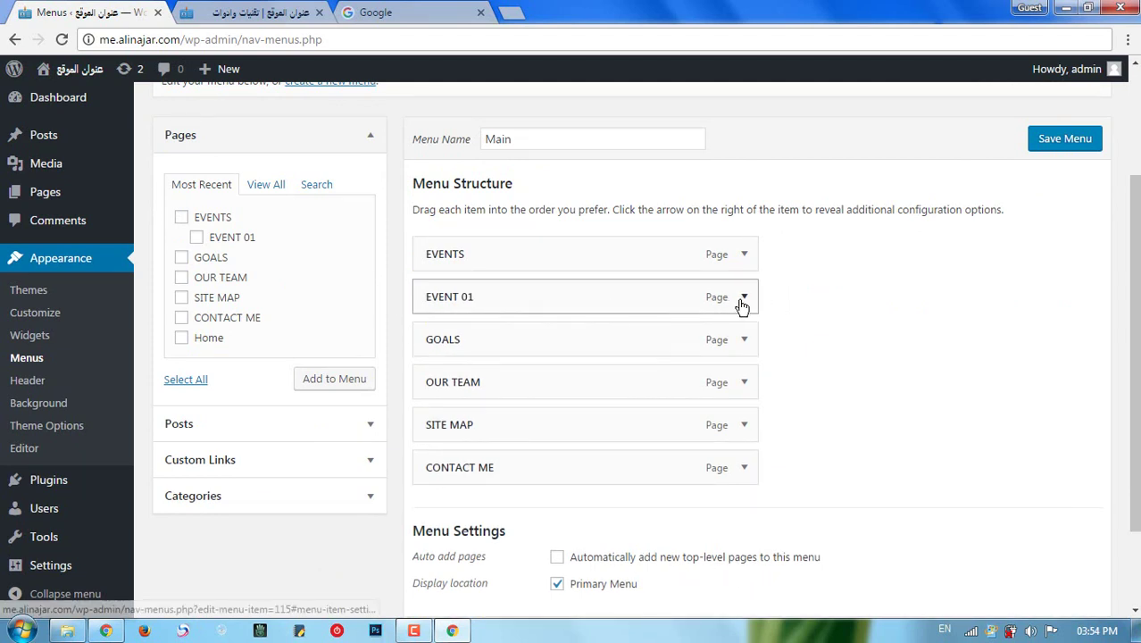
{"action": "left_click", "coordinate": [742, 298]}
{"action": "left_click", "coordinate": [441, 449]}
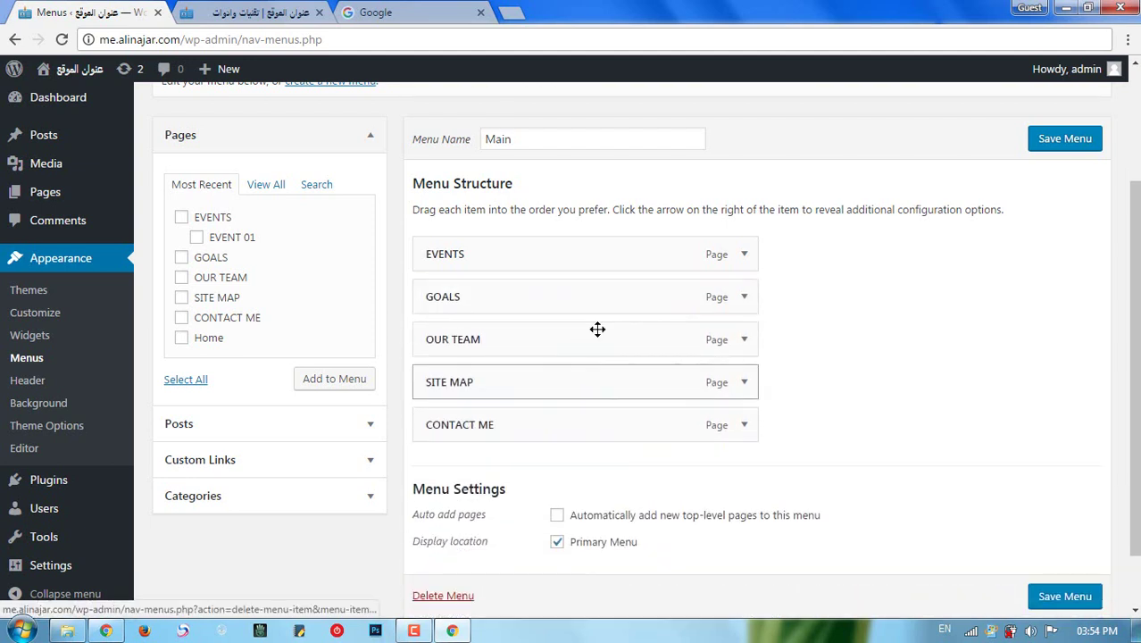
{"action": "left_click", "coordinate": [743, 255]}
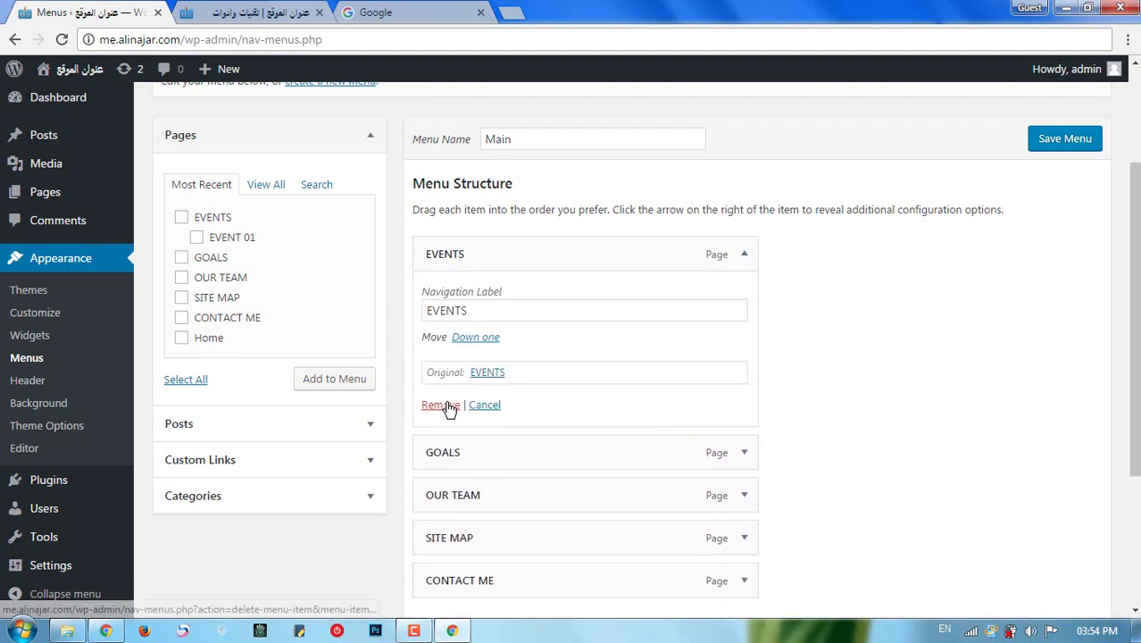
{"action": "left_click", "coordinate": [443, 404]}
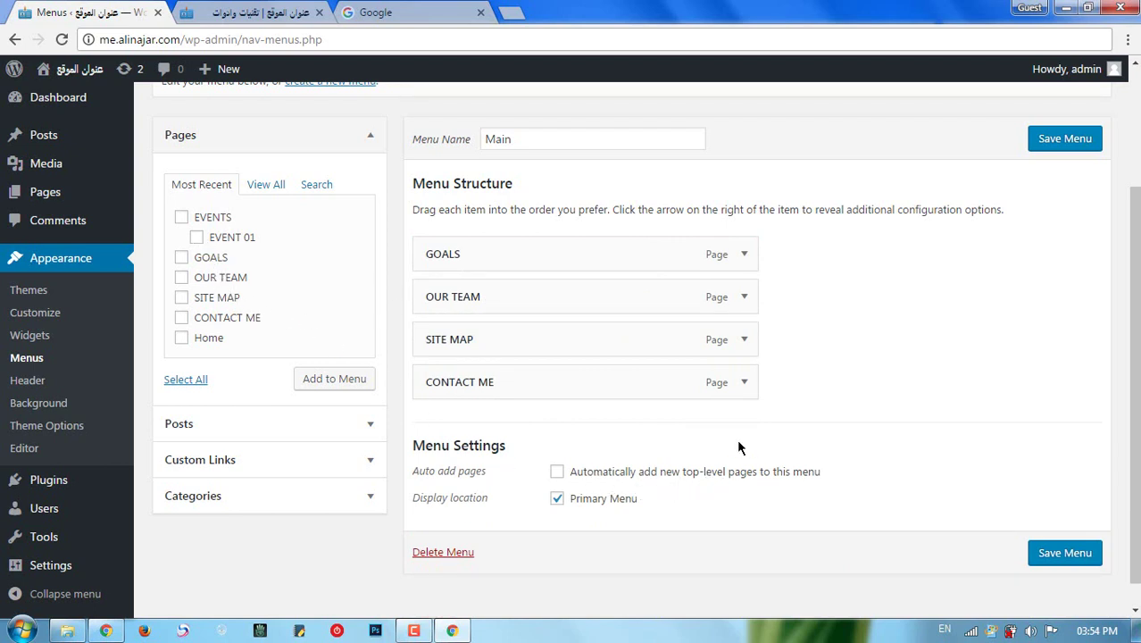
{"action": "left_click", "coordinate": [247, 239]}
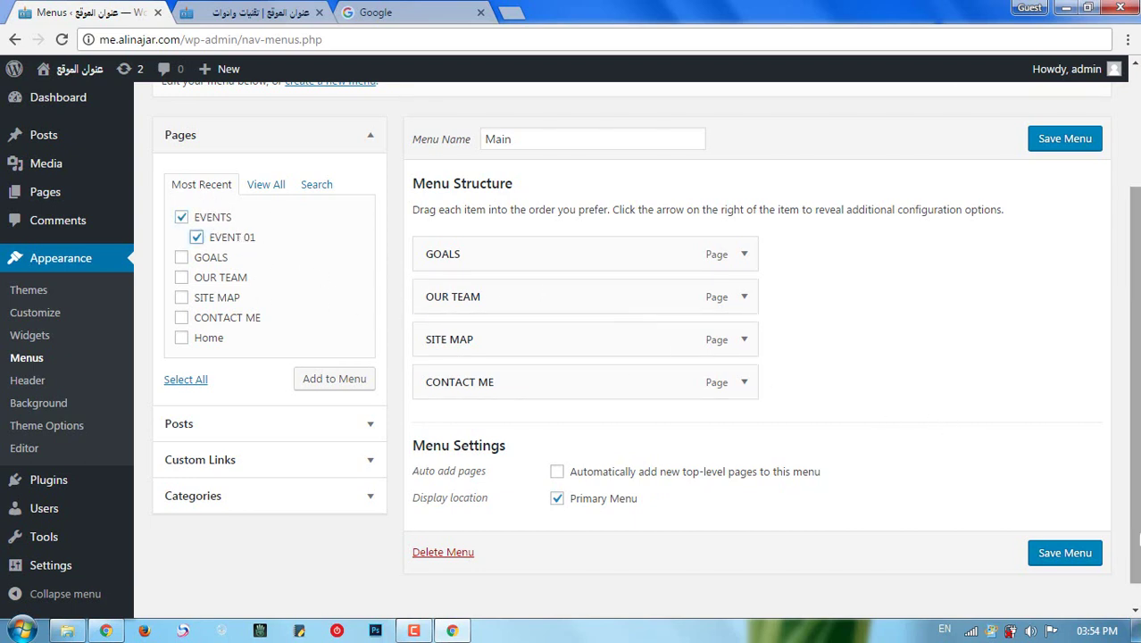
{"action": "left_click", "coordinate": [1055, 551]}
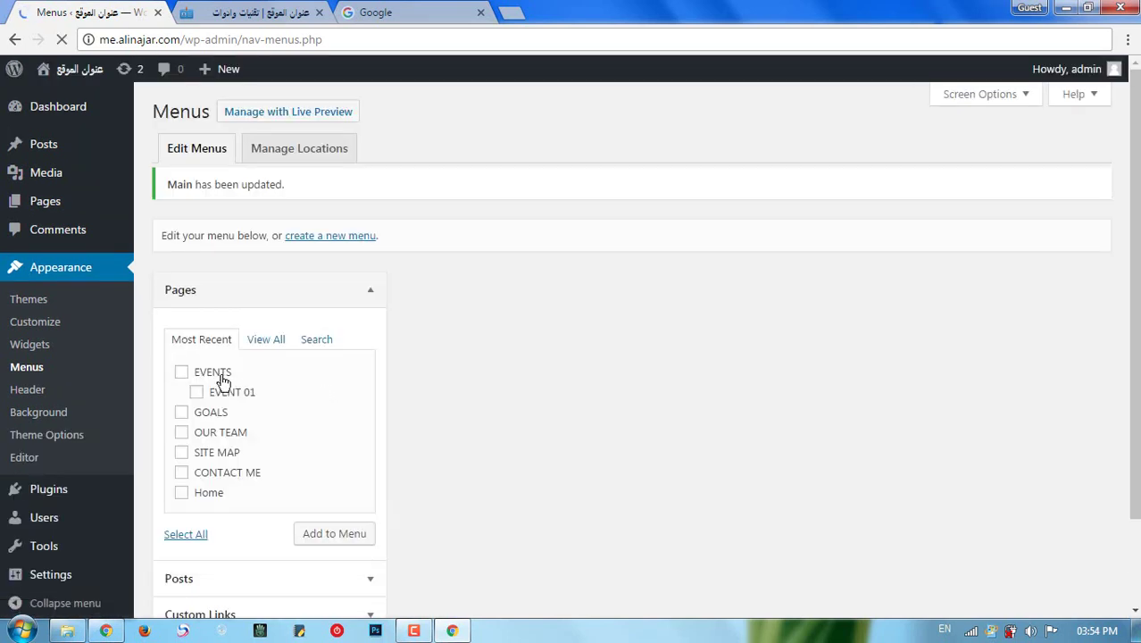
Add the EVENTS and EVENT 01 pages to the Main menu with automatic page adding disabled.
{"action": "left_click", "coordinate": [223, 378]}
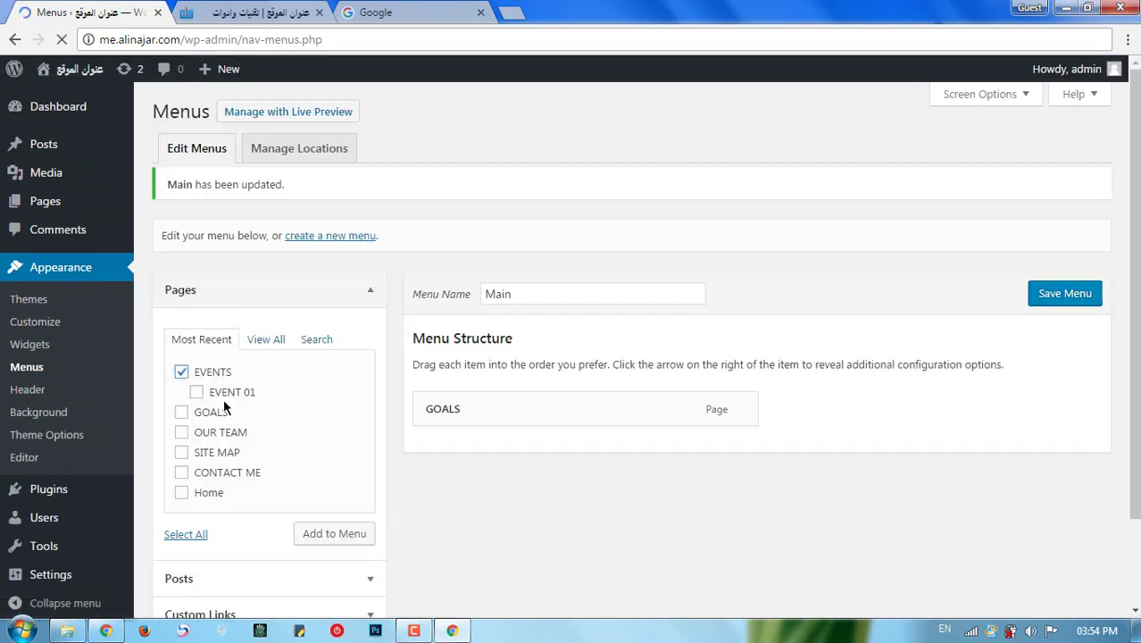
{"action": "left_click", "coordinate": [322, 542]}
{"action": "scroll", "coordinate": [510, 520], "scroll_direction": "down", "scroll_amount": 2}
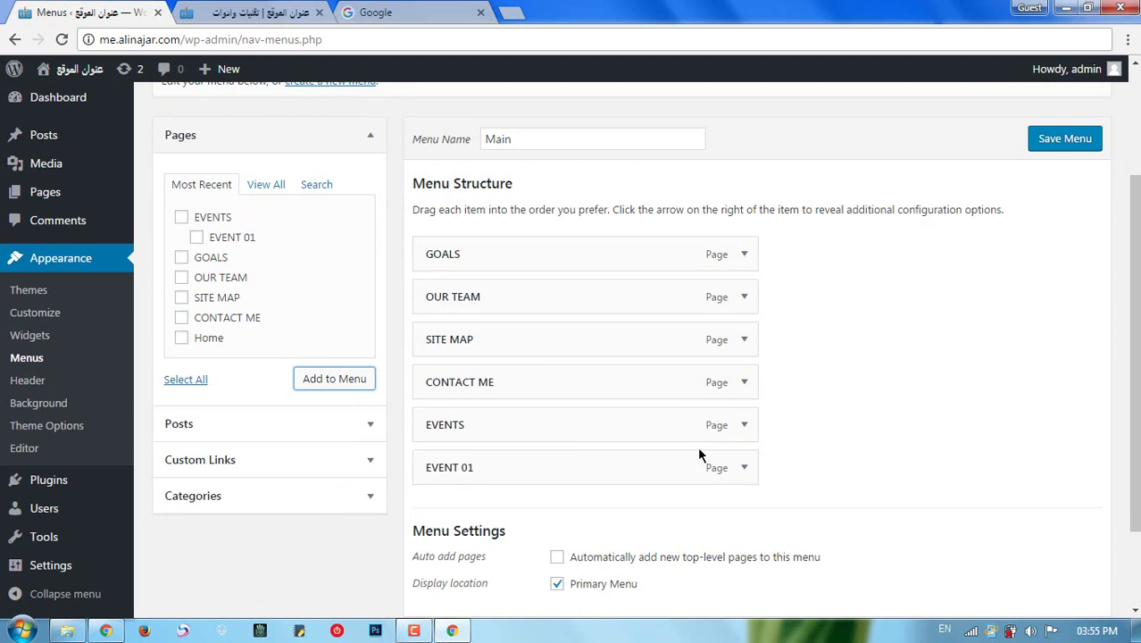
Remove EVENT 01 and EVENTS from the Main menu and save it with automatic adding of new top-level pages enabled.
{"action": "left_click", "coordinate": [744, 469]}
{"action": "scroll", "coordinate": [500, 558], "scroll_direction": "down", "scroll_amount": 2}
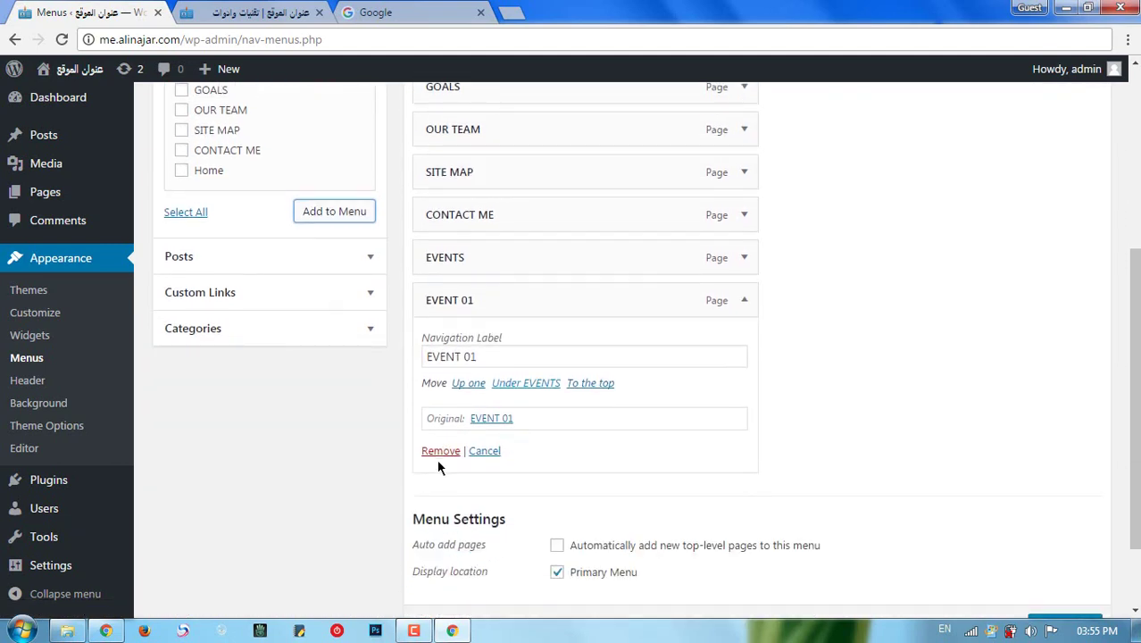
{"action": "left_click", "coordinate": [439, 451]}
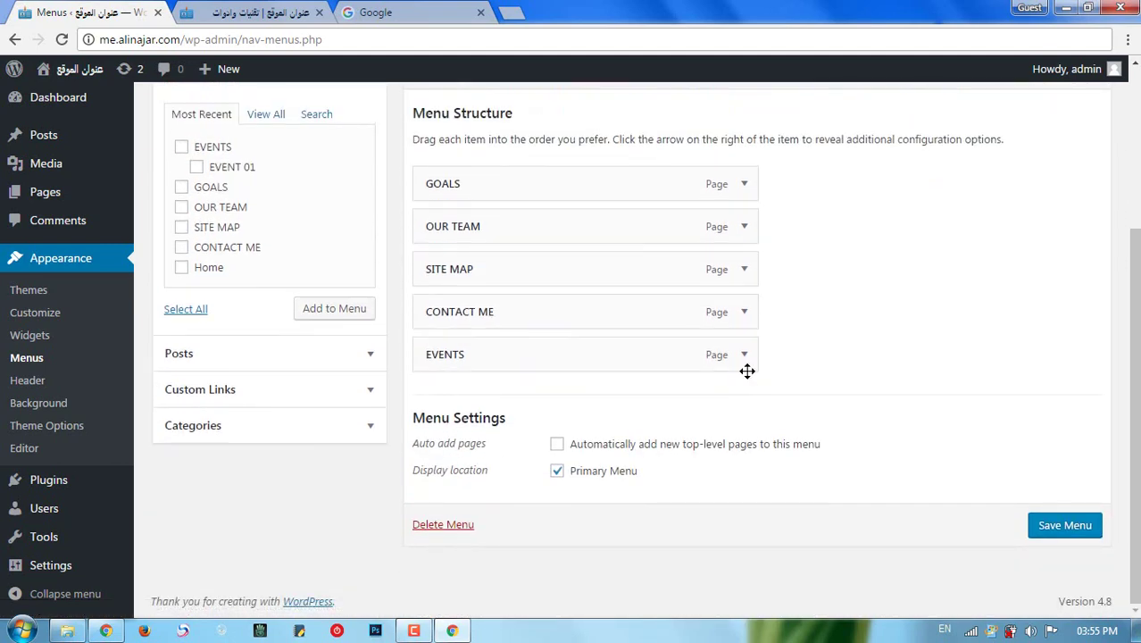
{"action": "left_click", "coordinate": [744, 355]}
{"action": "scroll", "coordinate": [745, 357], "scroll_direction": "down", "scroll_amount": 1}
{"action": "left_click", "coordinate": [439, 412]}
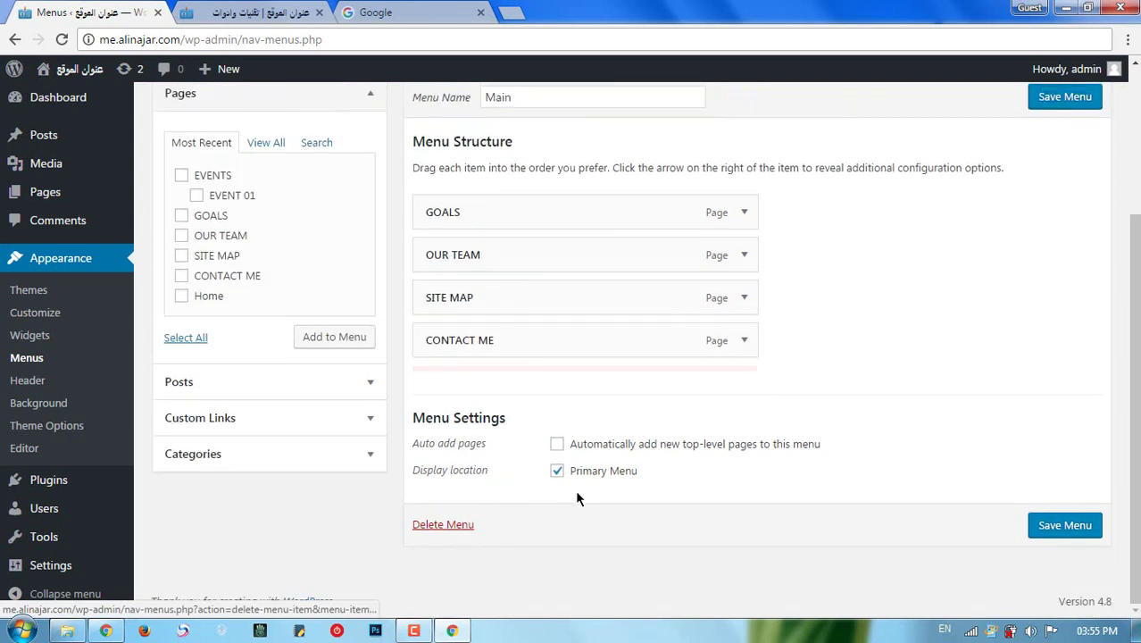
{"action": "left_click", "coordinate": [1065, 530]}
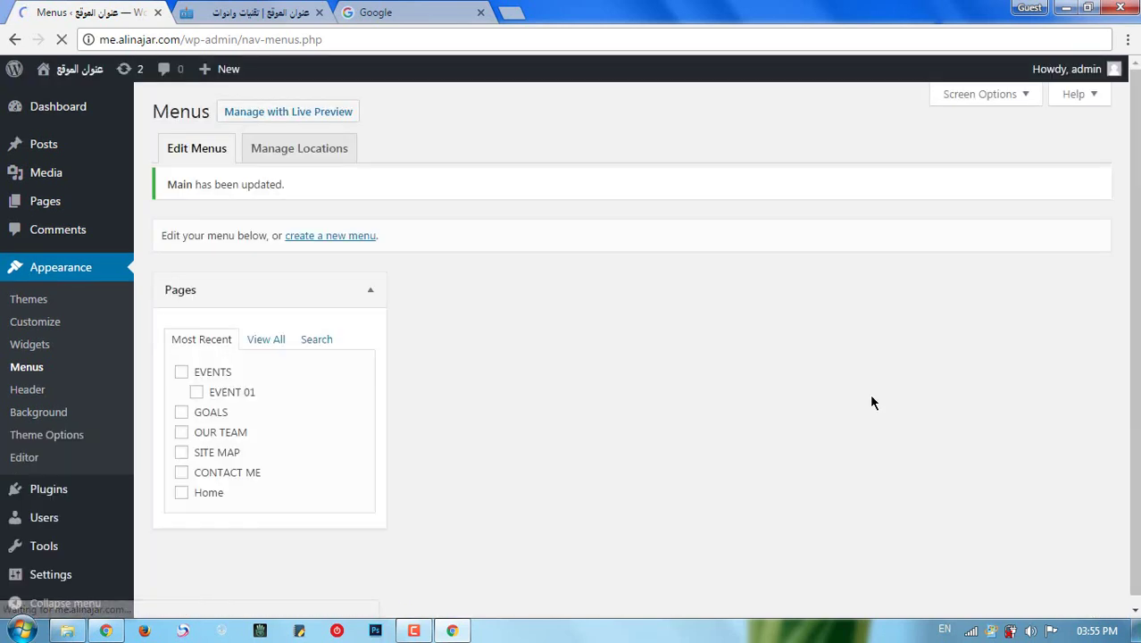
Add the EVENTS and EVENT 01 pages to the Main menu and disable automatic adding of new top-level pages.
{"action": "left_click", "coordinate": [228, 372]}
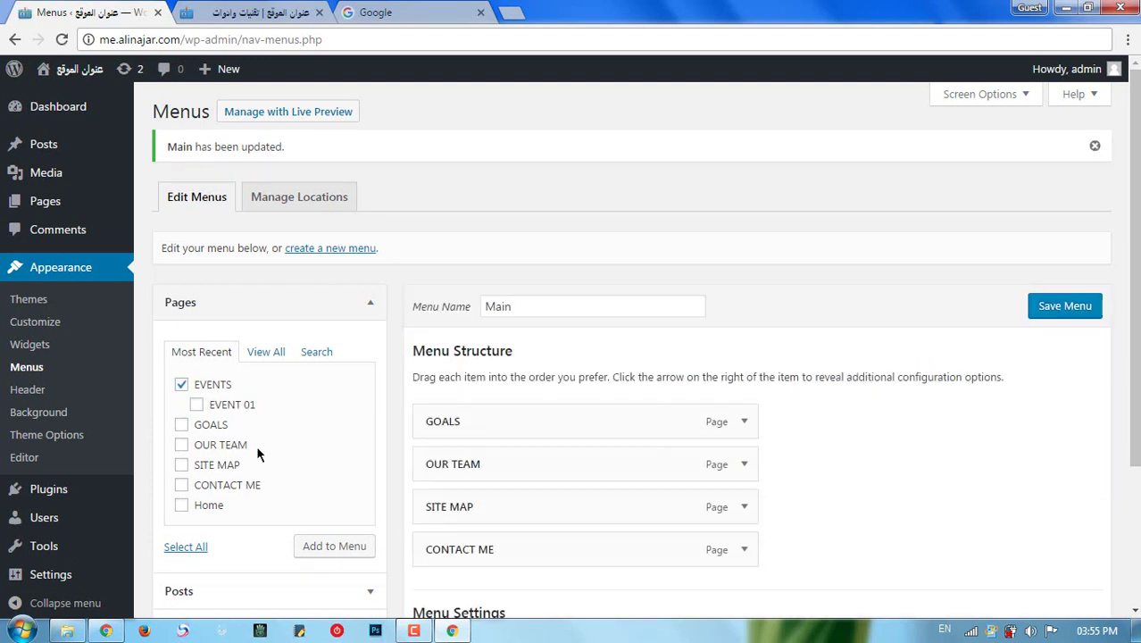
{"action": "left_click", "coordinate": [222, 409]}
{"action": "left_click", "coordinate": [332, 548]}
{"action": "scroll", "coordinate": [548, 461], "scroll_direction": "down", "scroll_amount": 2}
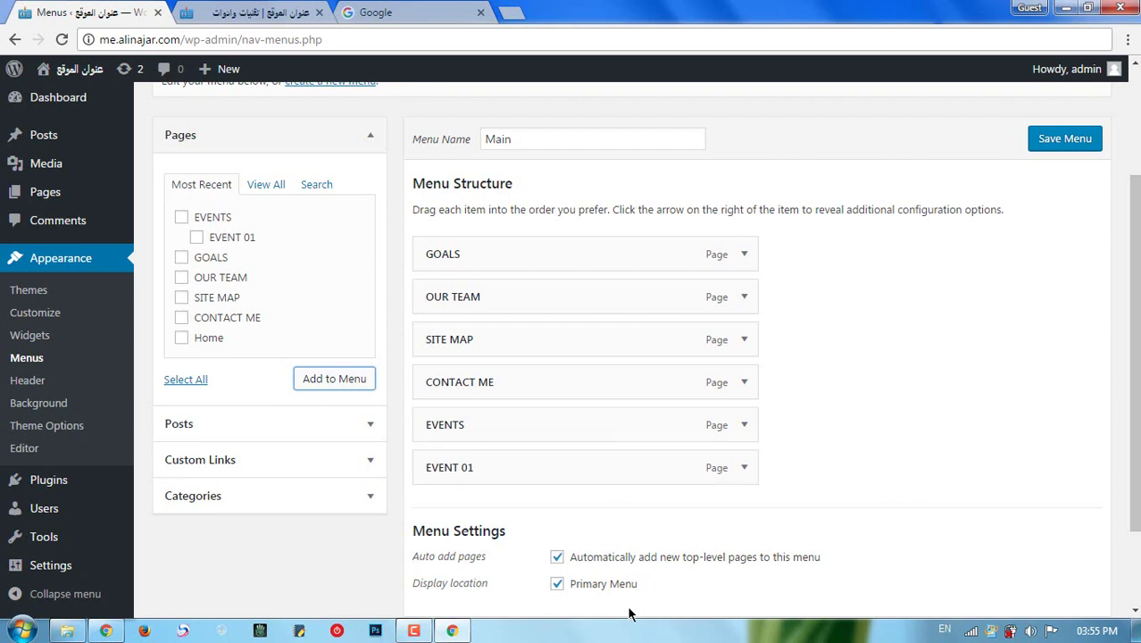
{"action": "left_click_drag", "start_coordinate": [603, 566], "coordinate": [789, 566]}
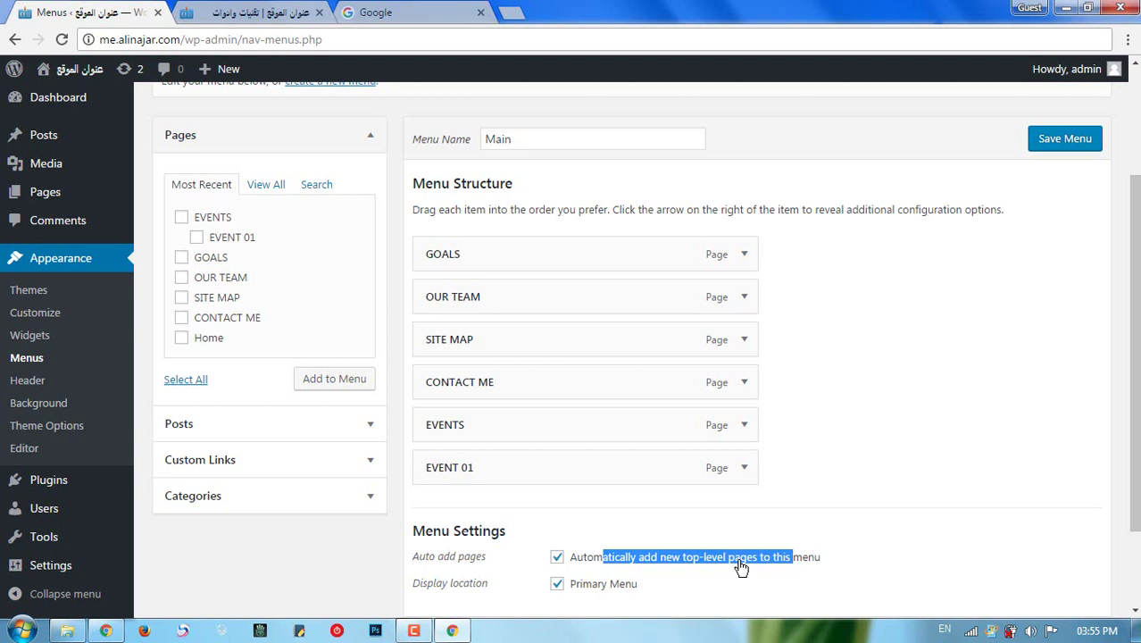
{"action": "left_click", "coordinate": [610, 569]}
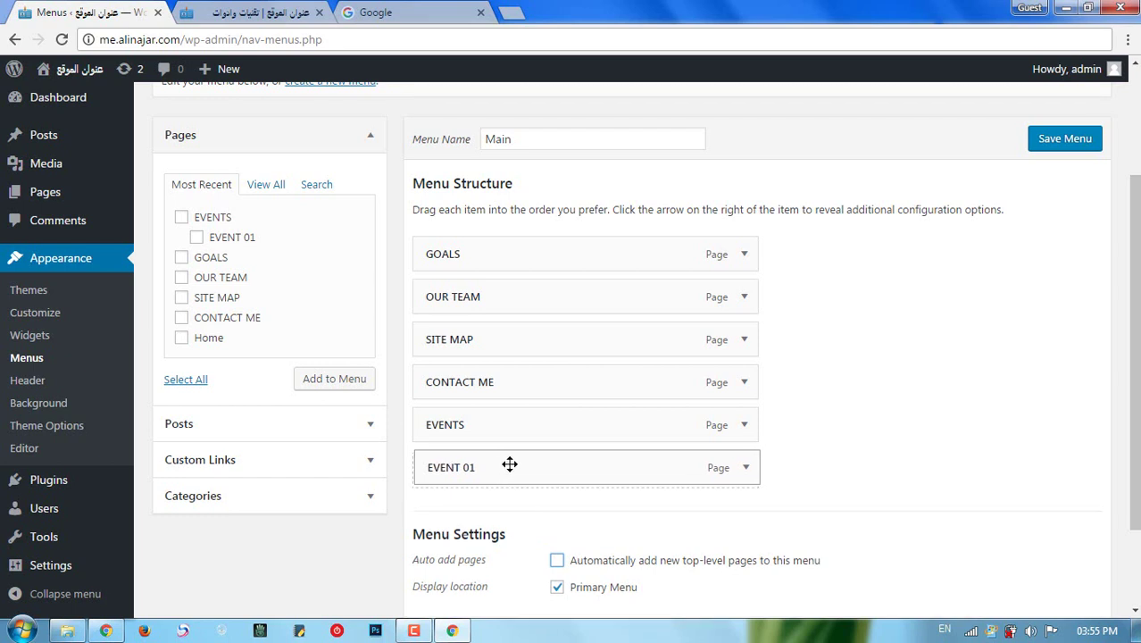
Nest EVENT 01 under EVENTS and CONTACT ME under EVENT 01, and save the Main menu.
{"action": "left_click_drag", "start_coordinate": [508, 461], "coordinate": [538, 464]}
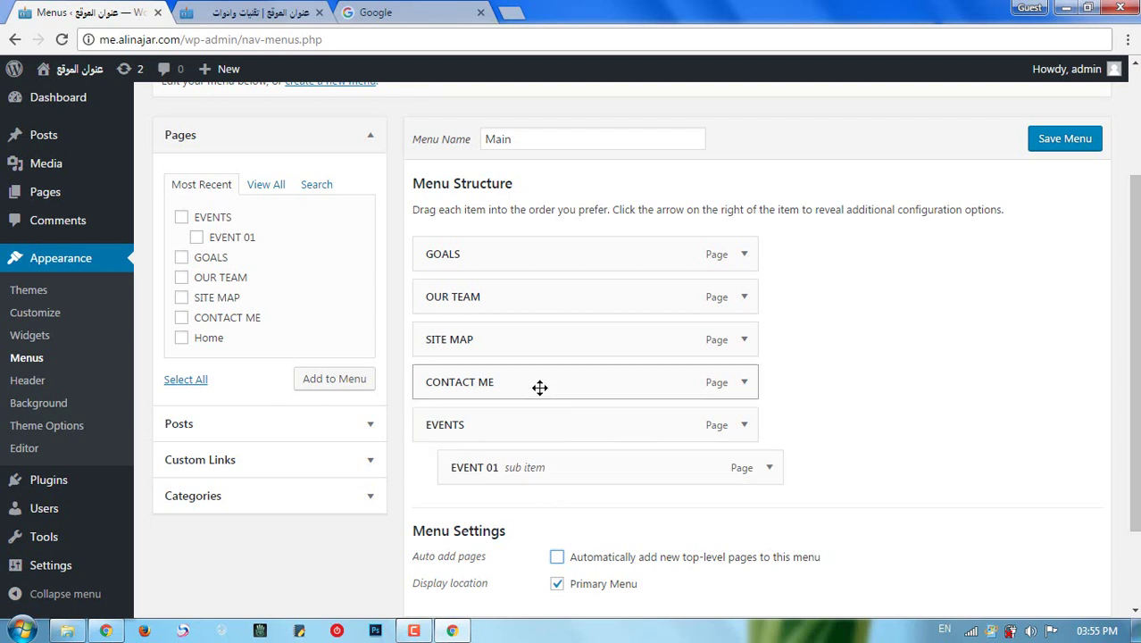
{"action": "left_click_drag", "start_coordinate": [541, 385], "coordinate": [607, 473]}
{"action": "left_click", "coordinate": [1074, 147]}
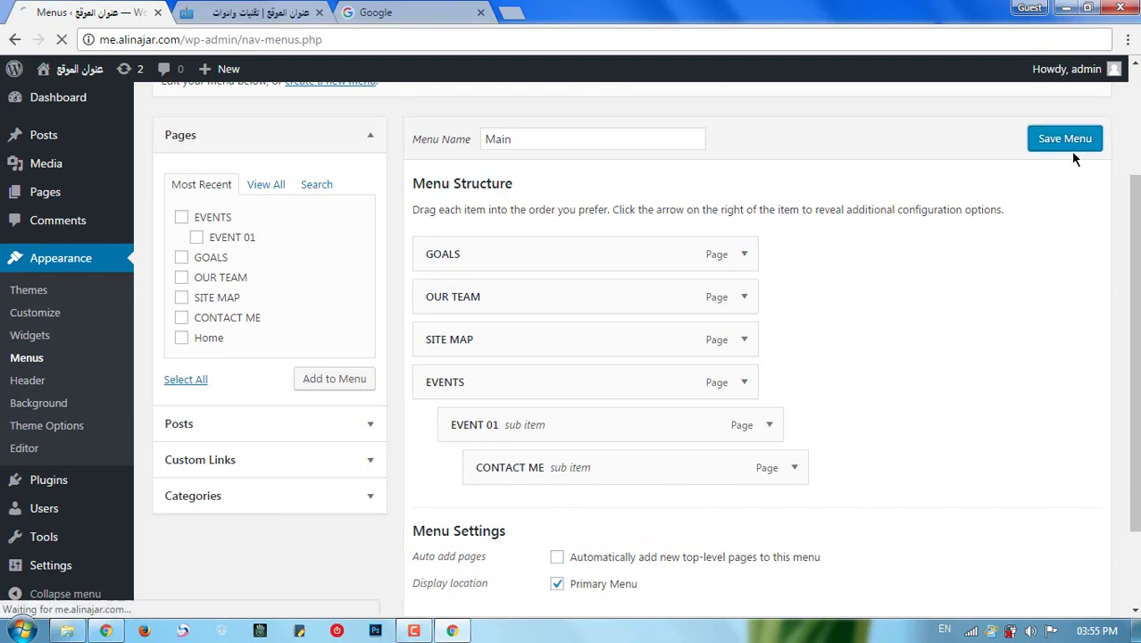
Reload the live site and check the nested submenus under EVENTS and EVENT 01 in the navigation bar.
{"action": "left_click", "coordinate": [251, 15]}
{"action": "right_click", "coordinate": [48, 222]}
{"action": "left_click", "coordinate": [86, 272]}
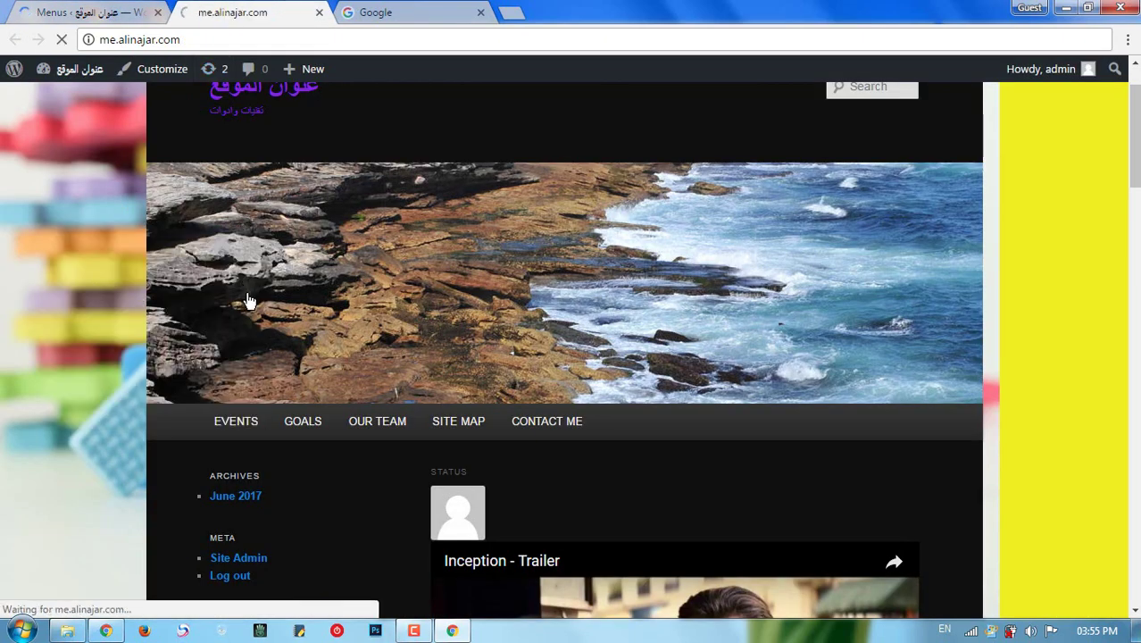
{"action": "mouse_move", "coordinate": [491, 433]}
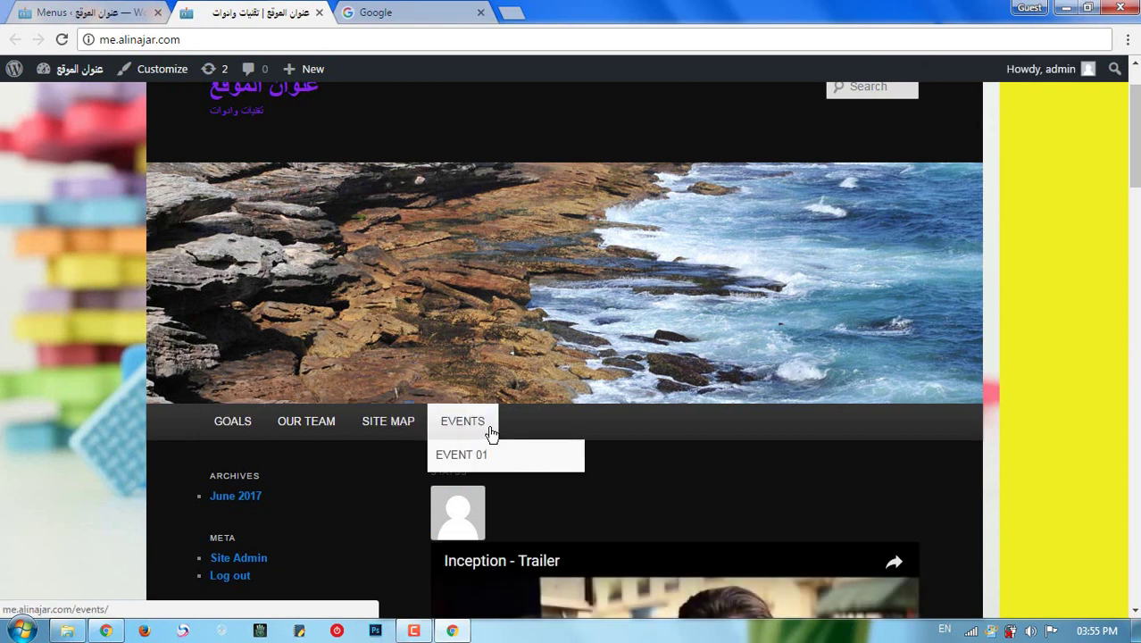
{"action": "mouse_move", "coordinate": [471, 461]}
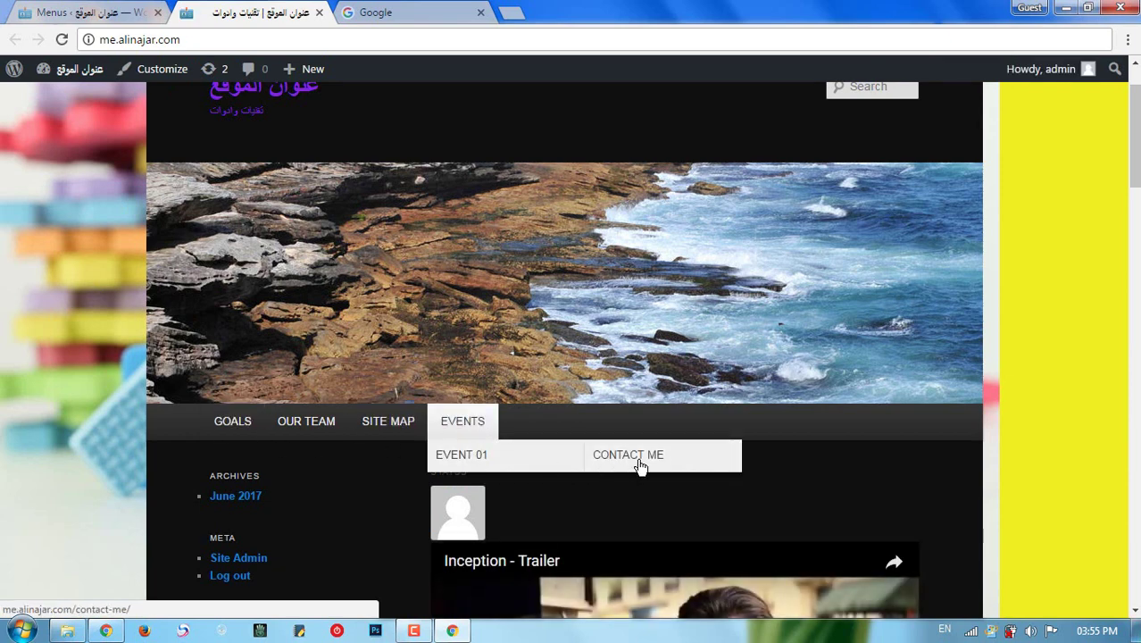
In the menu editor, move CONTACT ME to the top level between SITE MAP and EVENTS, keep EVENT 01 under EVENTS, and save the Main menu.
{"action": "left_click", "coordinate": [107, 13]}
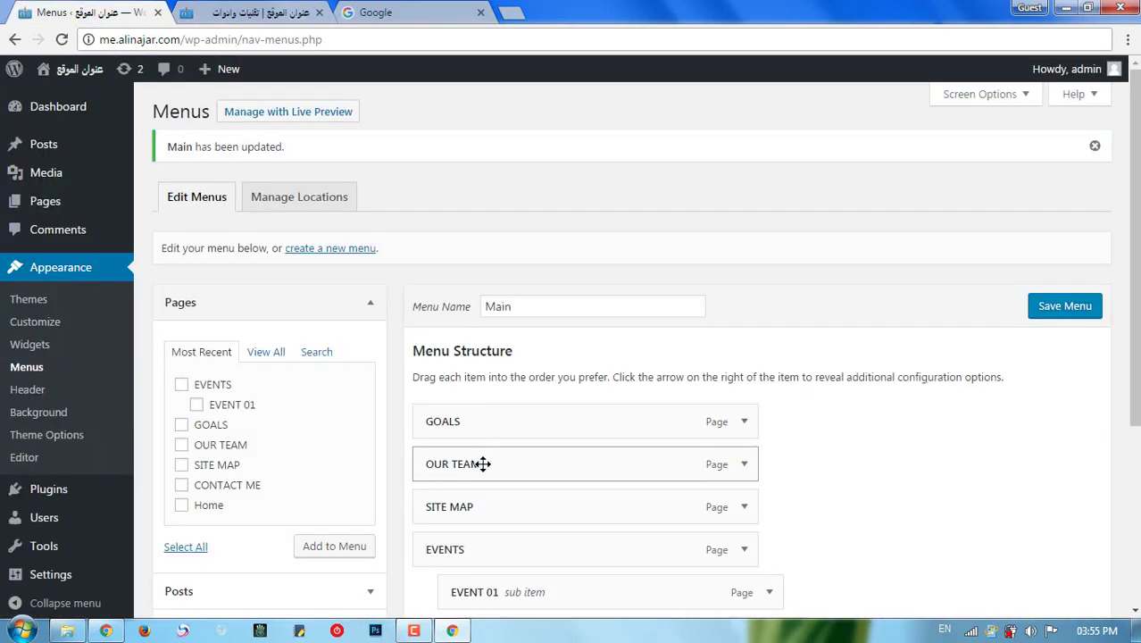
{"action": "scroll", "coordinate": [491, 482], "scroll_direction": "down", "scroll_amount": 3}
{"action": "left_click_drag", "start_coordinate": [527, 382], "coordinate": [466, 313]}
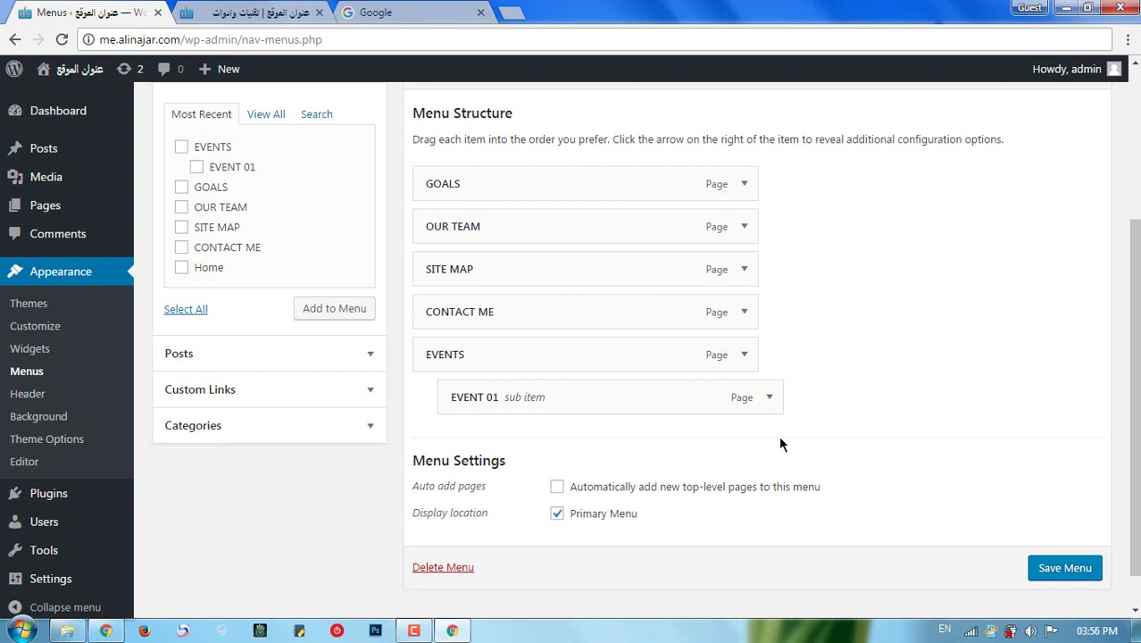
{"action": "left_click_drag", "start_coordinate": [657, 403], "coordinate": [714, 438]}
{"action": "scroll", "coordinate": [697, 433], "scroll_direction": "up", "scroll_amount": 1}
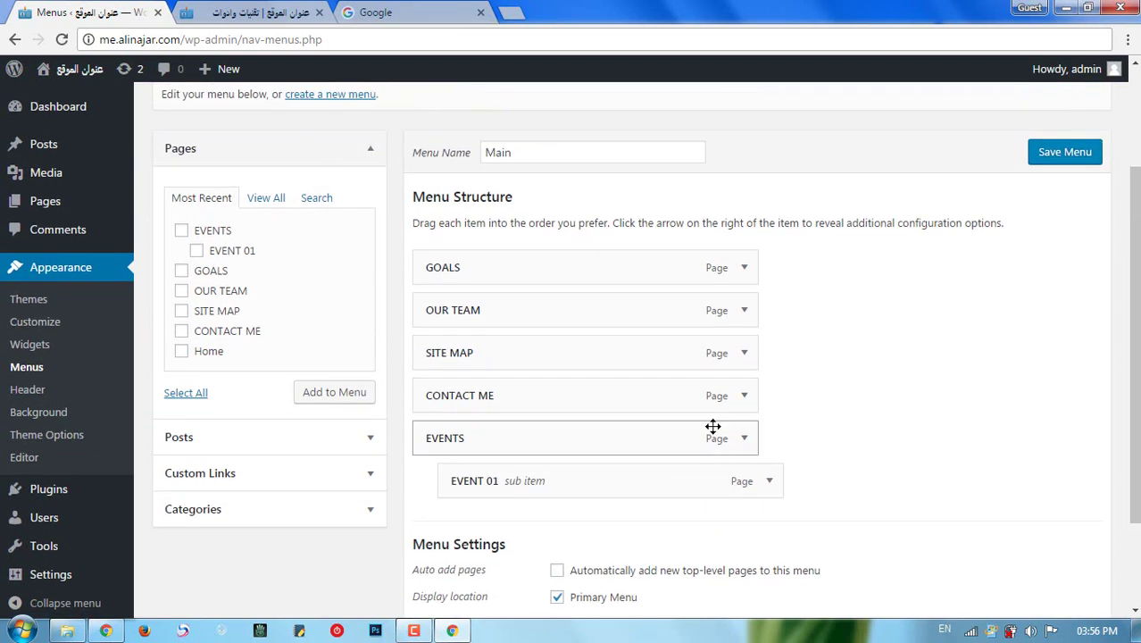
{"action": "left_click", "coordinate": [1067, 152]}
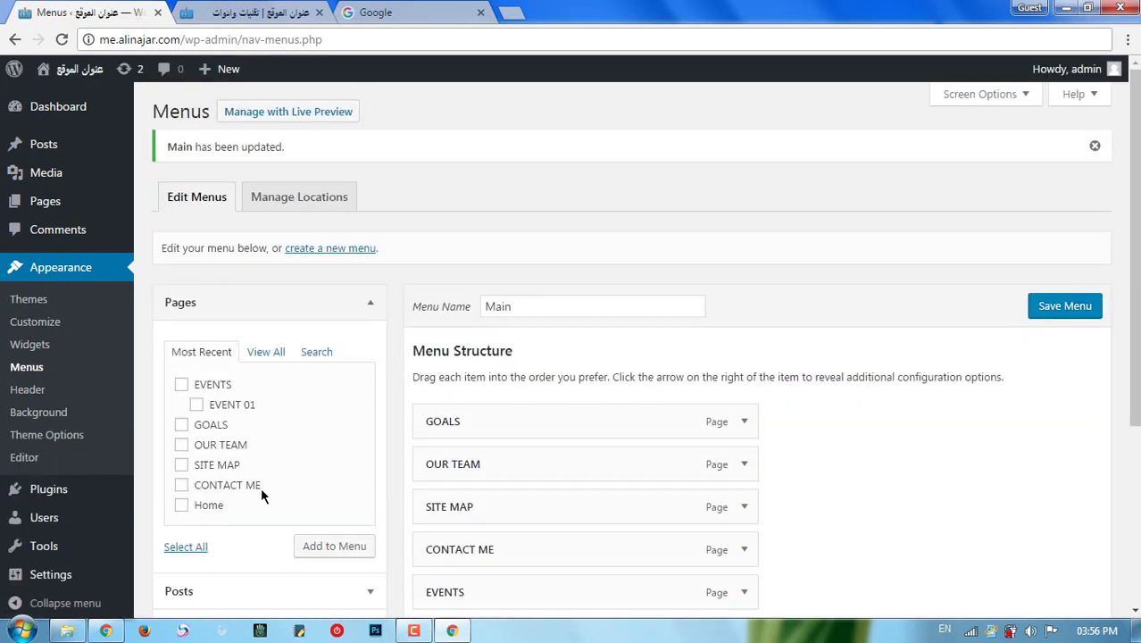
Add the post التعلم المقلوب to the Main menu as a top-level item and save the menu.
{"action": "left_click", "coordinate": [363, 593]}
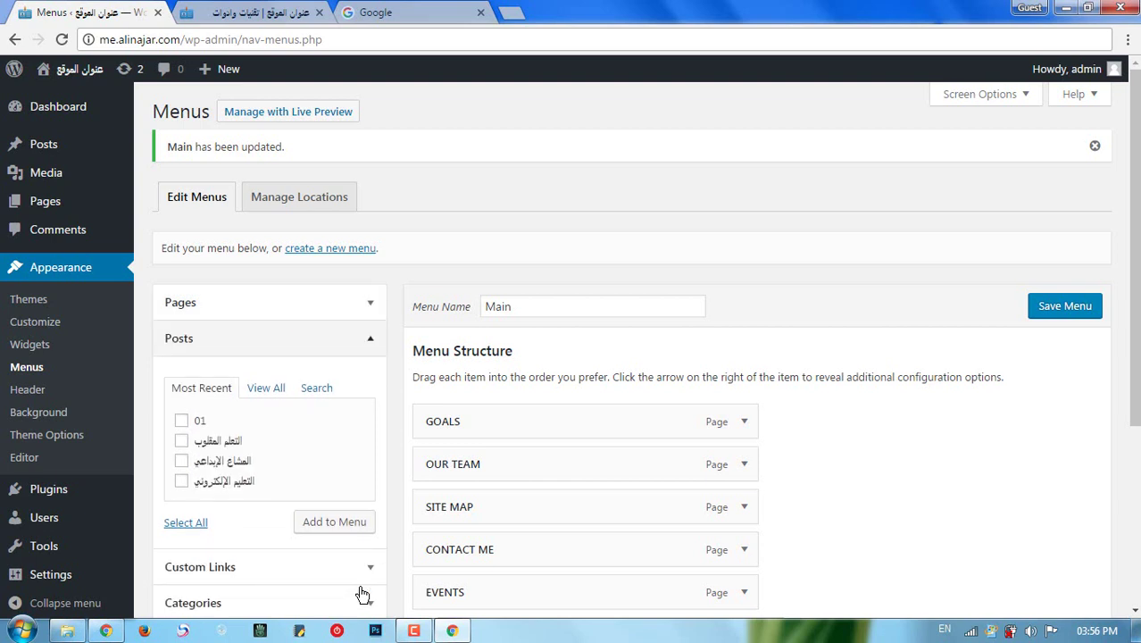
{"action": "left_click", "coordinate": [234, 443]}
{"action": "scroll", "coordinate": [268, 474], "scroll_direction": "down", "scroll_amount": 1}
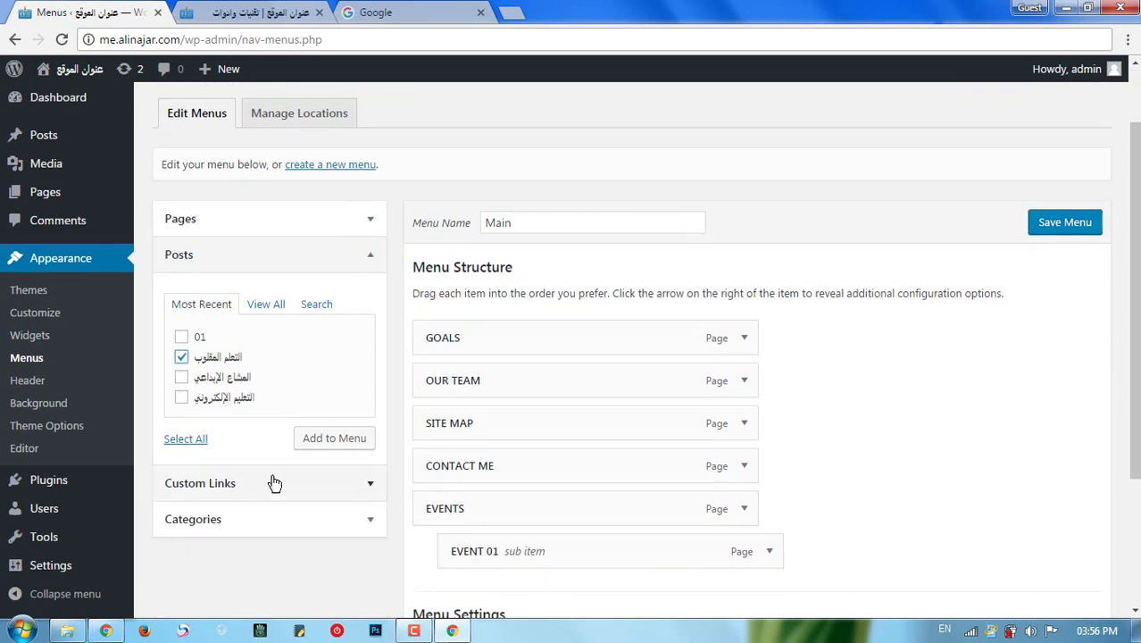
{"action": "left_click", "coordinate": [340, 446]}
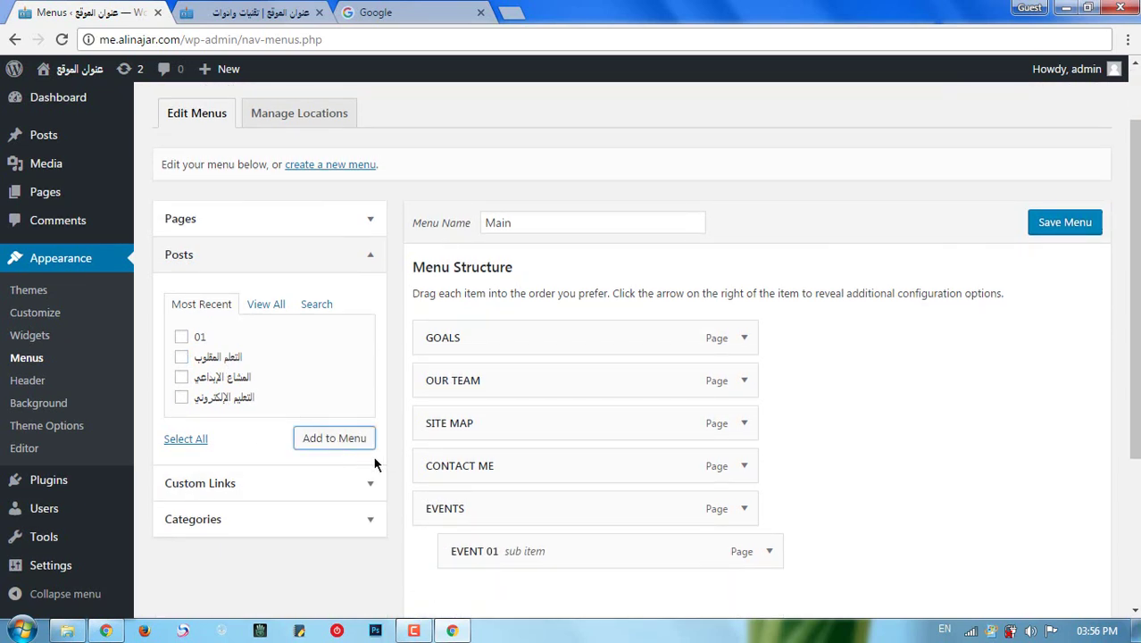
{"action": "scroll", "coordinate": [539, 489], "scroll_direction": "down", "scroll_amount": 2}
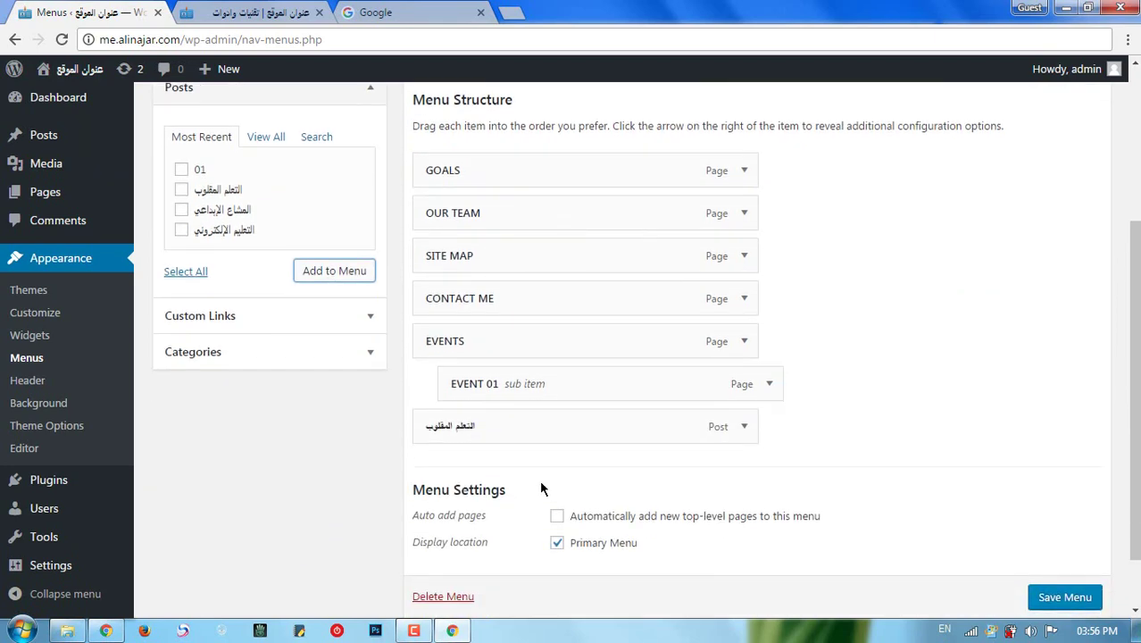
{"action": "left_click", "coordinate": [1085, 596]}
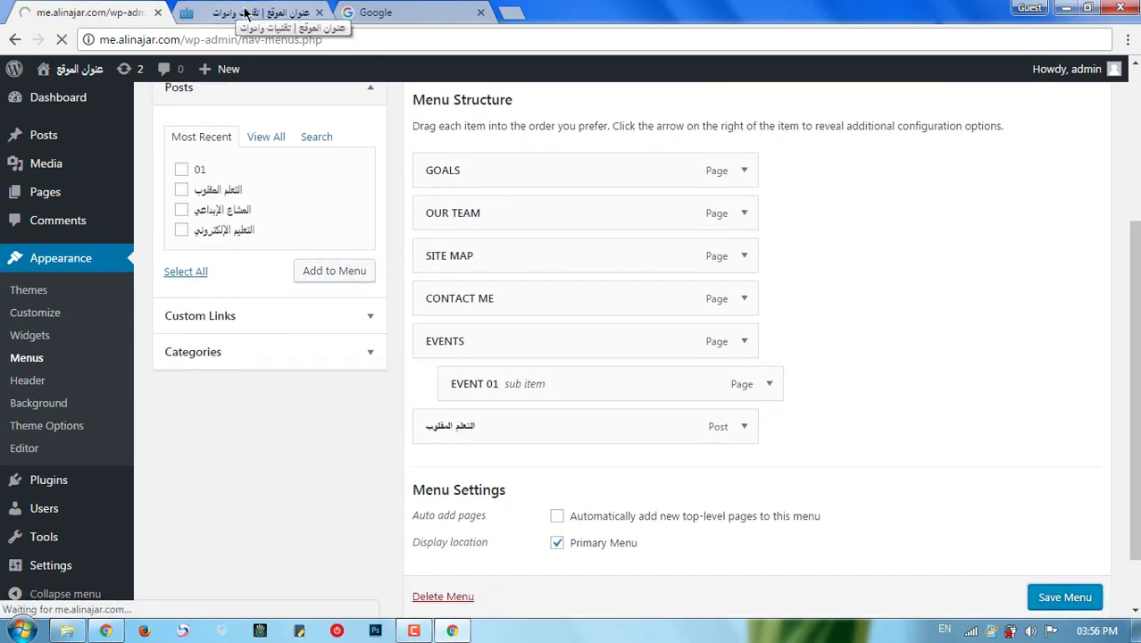
Reload the live site and open the التعلم المقلوب post from the navigation bar to check its page.
{"action": "left_click", "coordinate": [236, 9]}
{"action": "right_click", "coordinate": [78, 184]}
{"action": "left_click", "coordinate": [114, 236]}
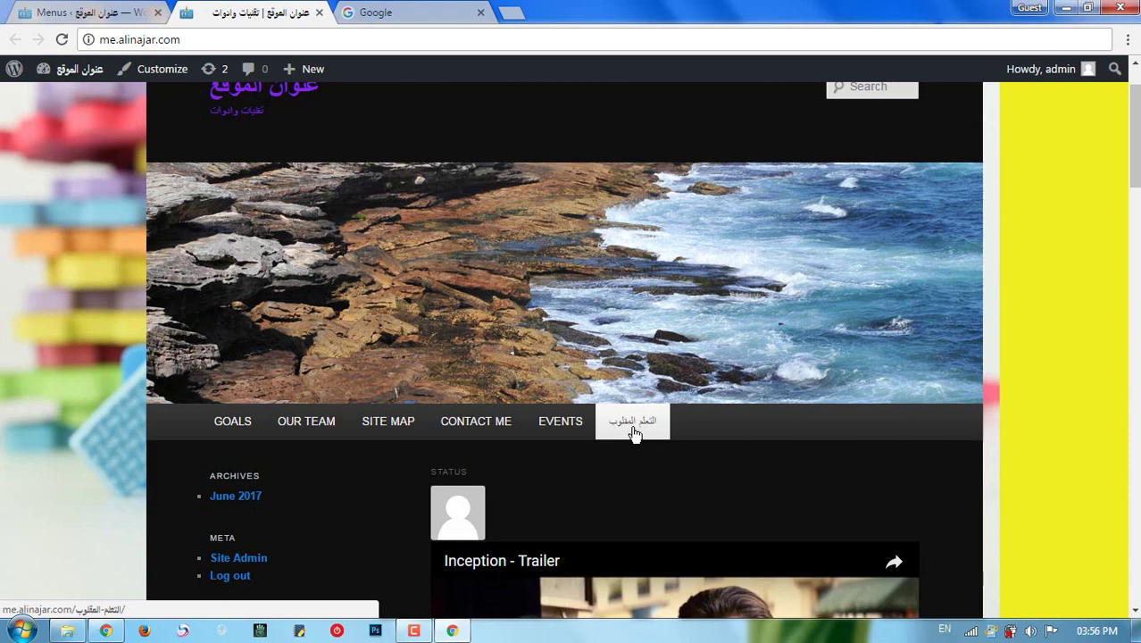
{"action": "left_click", "coordinate": [634, 431]}
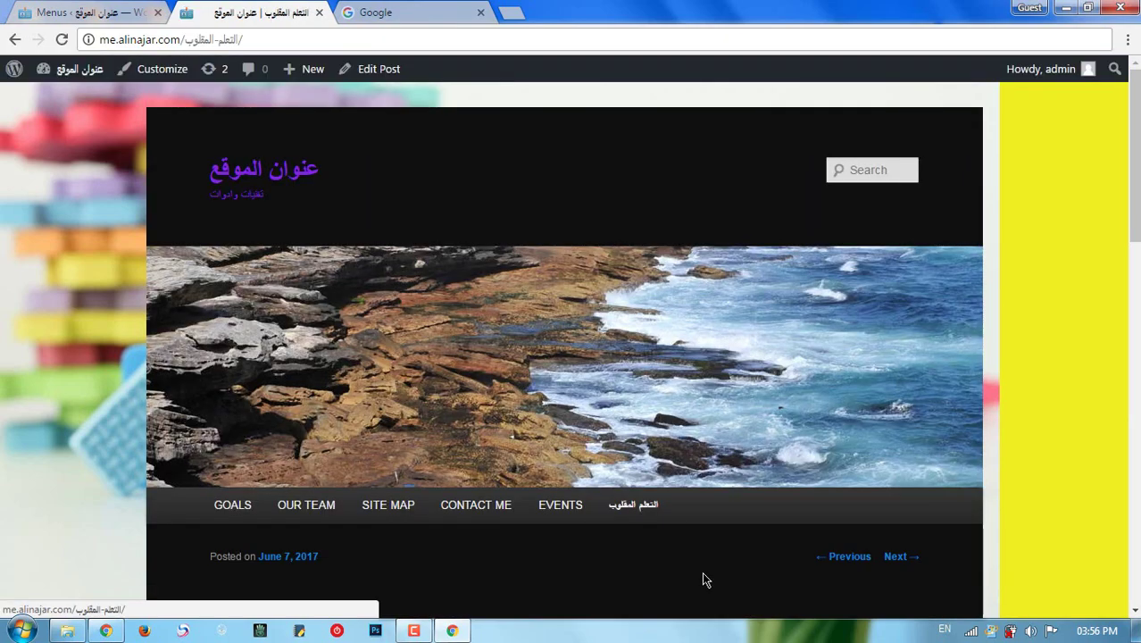
{"action": "scroll", "coordinate": [702, 580], "scroll_direction": "down", "scroll_amount": 5}
{"action": "scroll", "coordinate": [702, 580], "scroll_direction": "up", "scroll_amount": 5}
Return to the menu editor and examine the recent, complete and search views of the posts available for the menu.
{"action": "left_click", "coordinate": [58, 13]}
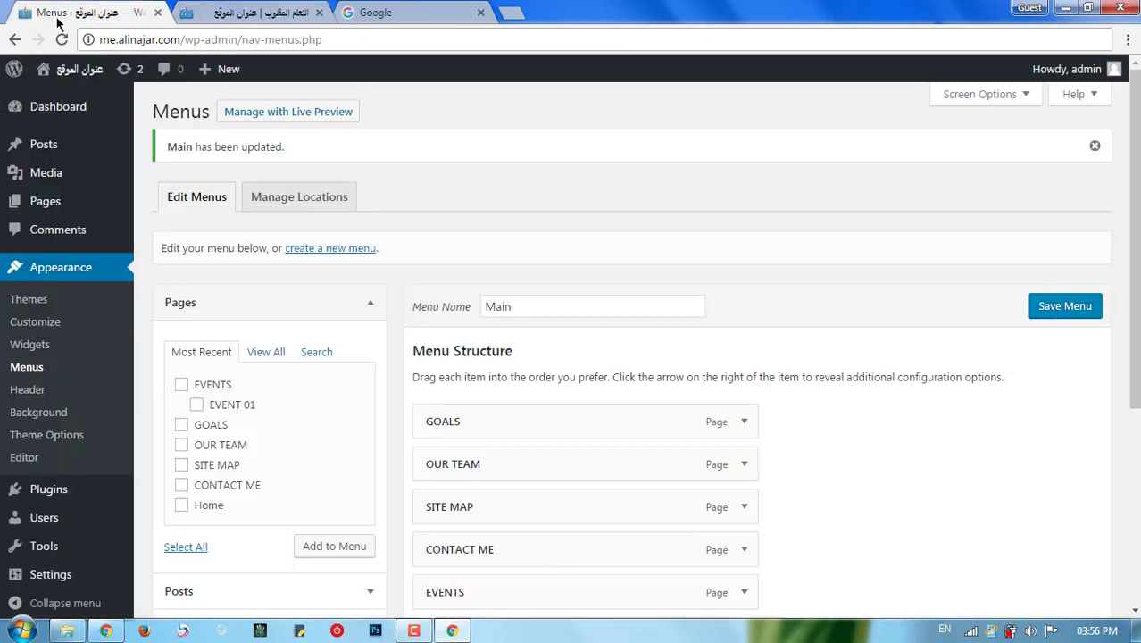
{"action": "scroll", "coordinate": [505, 505], "scroll_direction": "down", "scroll_amount": 2}
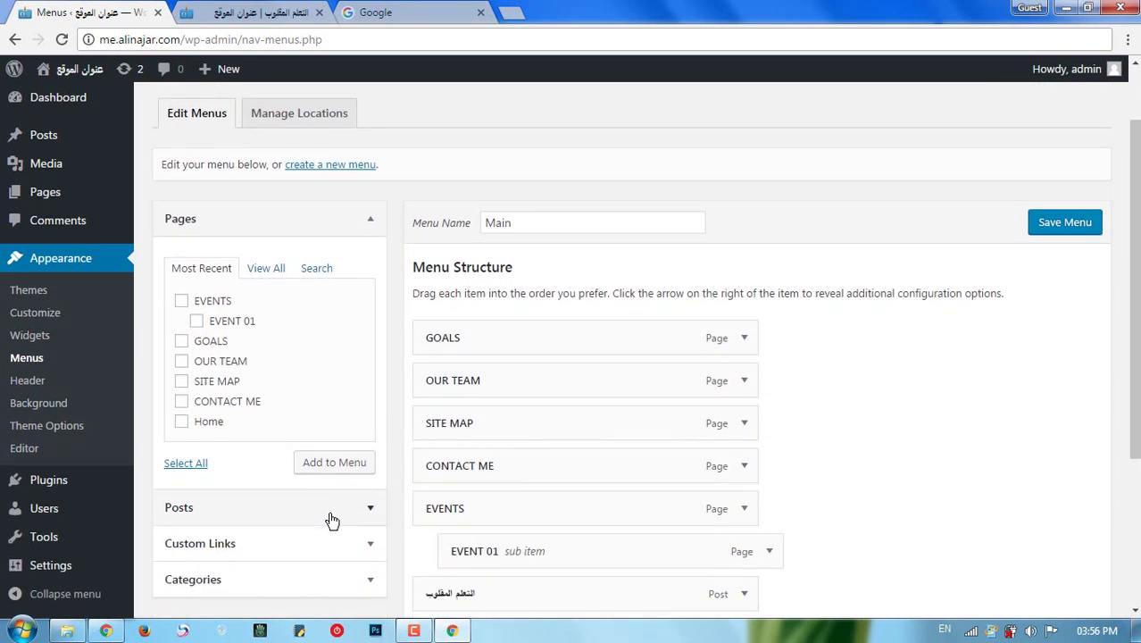
{"action": "left_click", "coordinate": [359, 511]}
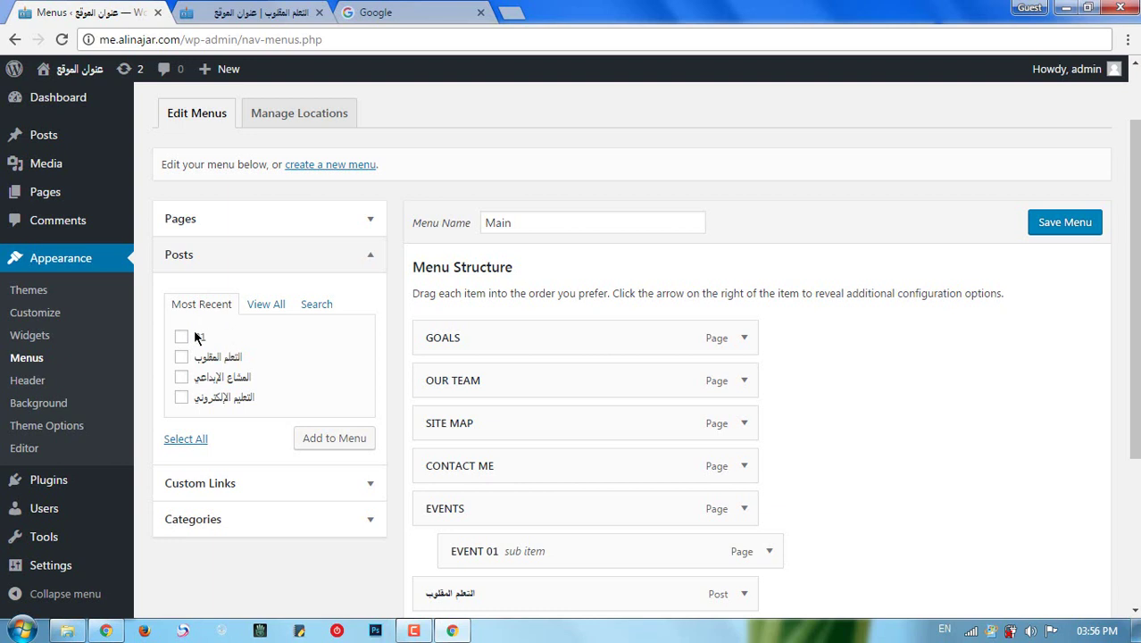
{"action": "left_click", "coordinate": [267, 305]}
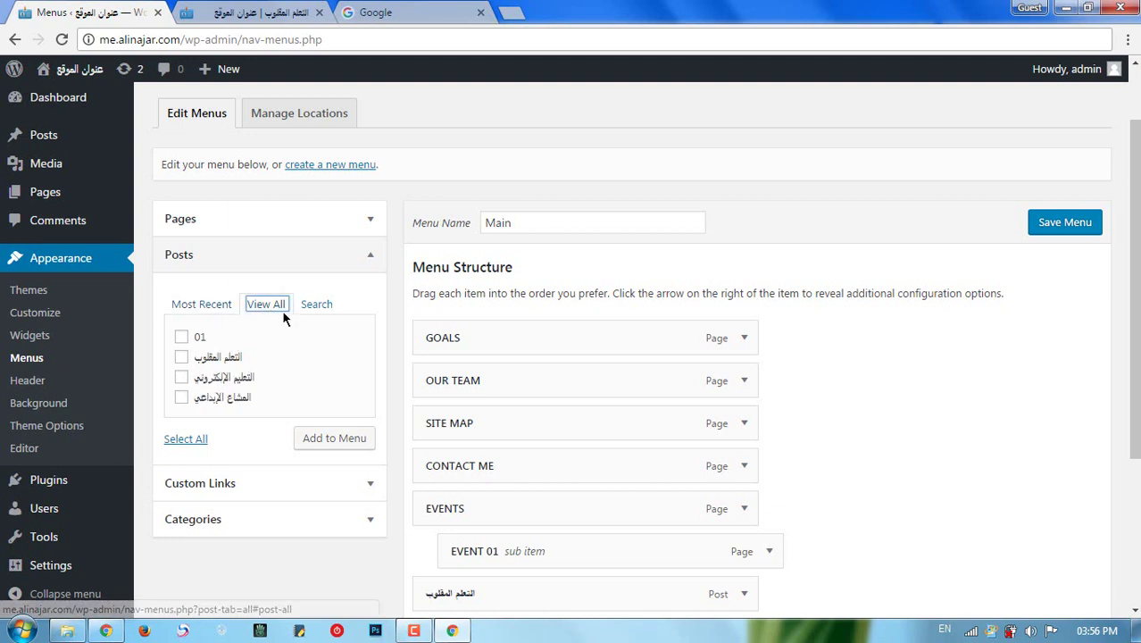
{"action": "left_click", "coordinate": [317, 306]}
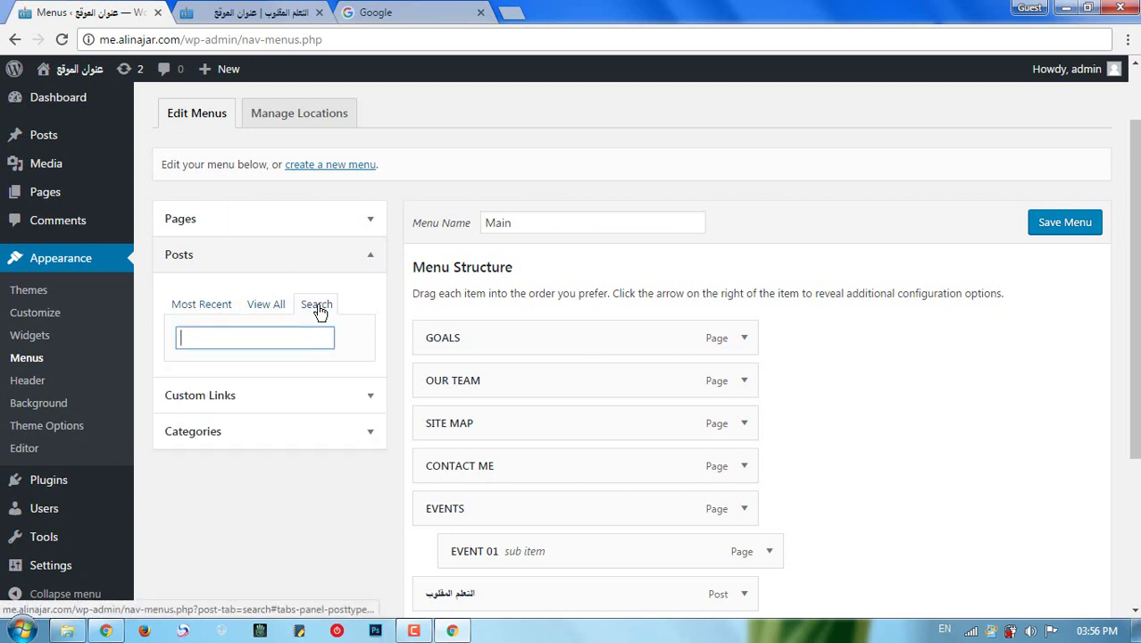
{"action": "left_click", "coordinate": [205, 305]}
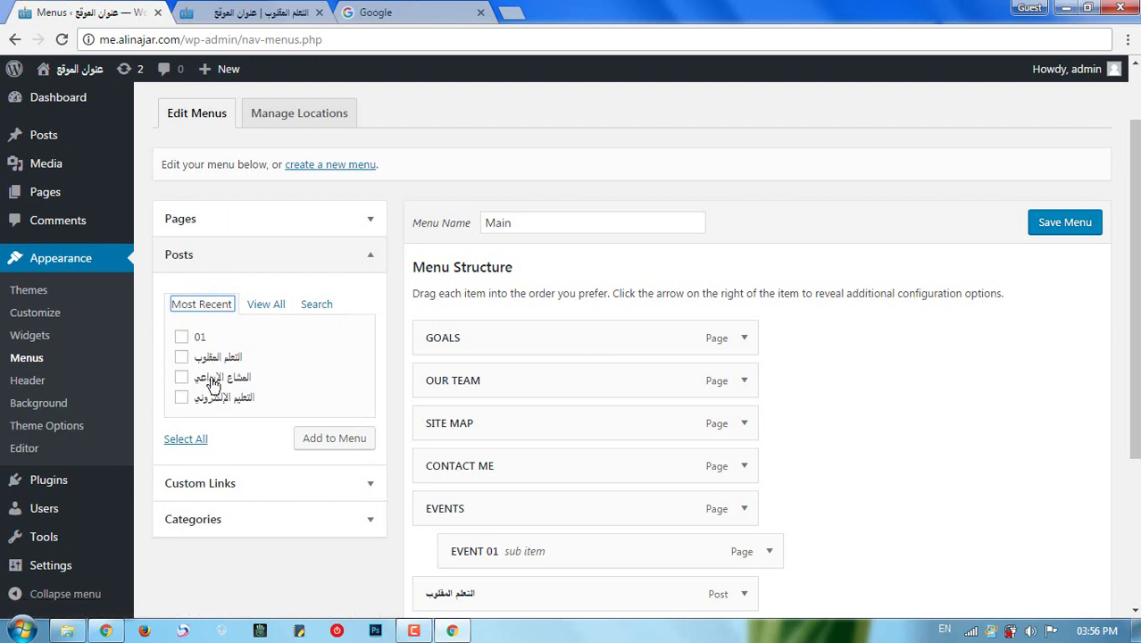